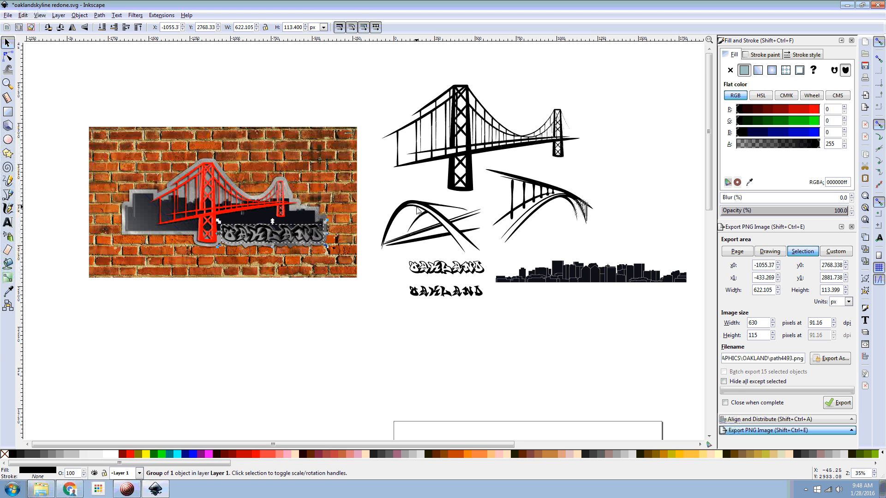
Step: Move the group of bridges, lettering and skyline farther down and away from the brick-wall artwork, to about X 1042, Y 1637 px
drag(361, 65, 597, 338)
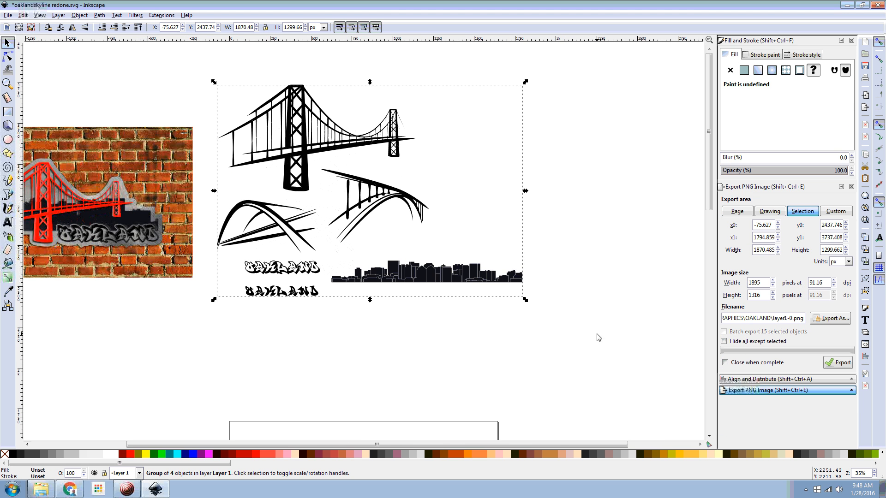
drag(437, 445, 389, 446)
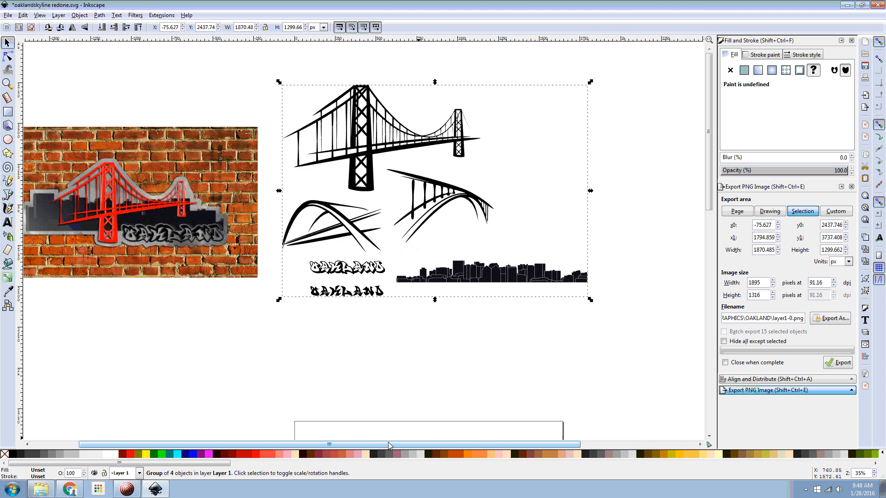
drag(368, 137, 536, 252)
click(389, 89)
click(527, 169)
Step: Examine the finished brick-wall design alongside the group of bridge, lettering and skyline artwork
scroll(588, 362, right, 6)
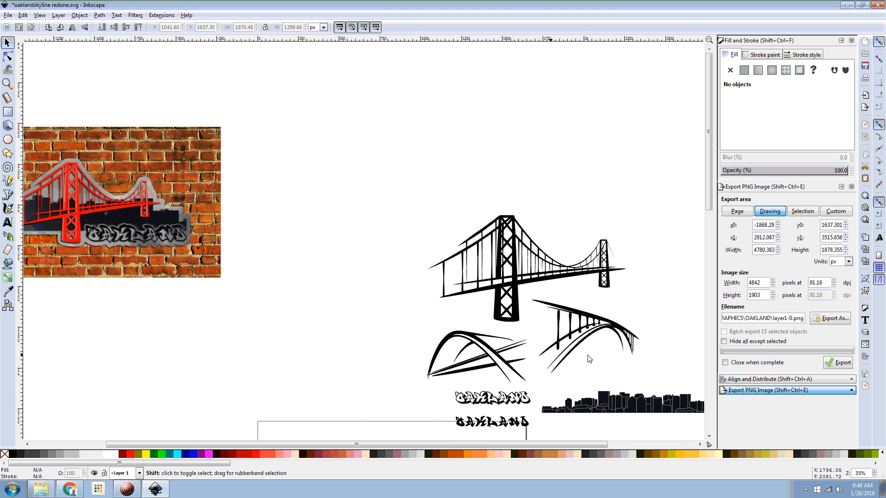
scroll(509, 310, down, 3)
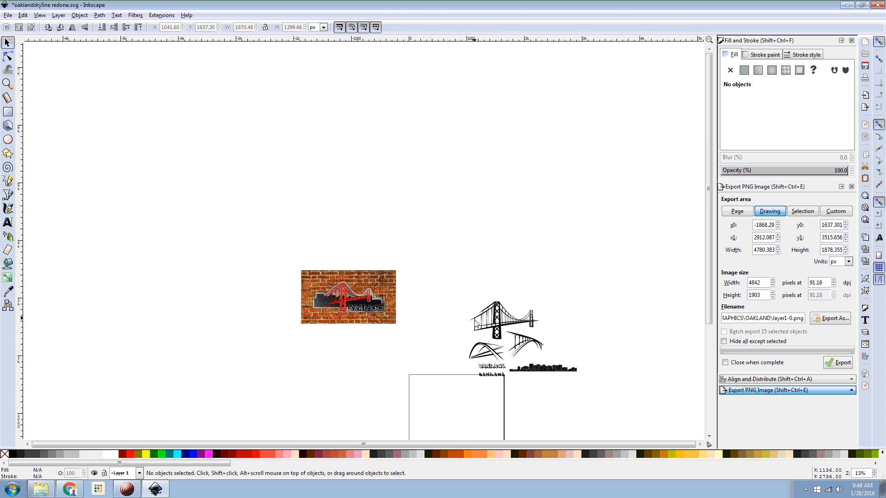
scroll(517, 361, up, 3)
scroll(516, 361, down, 1)
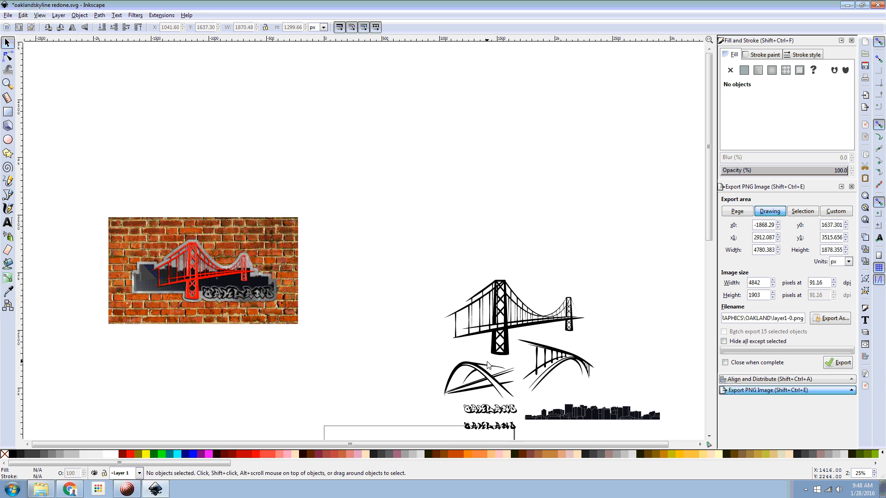
drag(87, 188, 336, 383)
click(395, 246)
drag(394, 245, 579, 325)
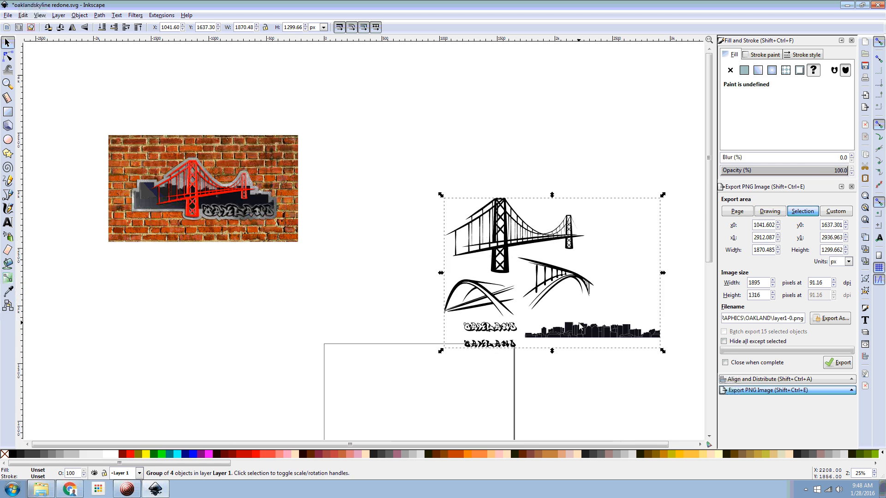
click(118, 123)
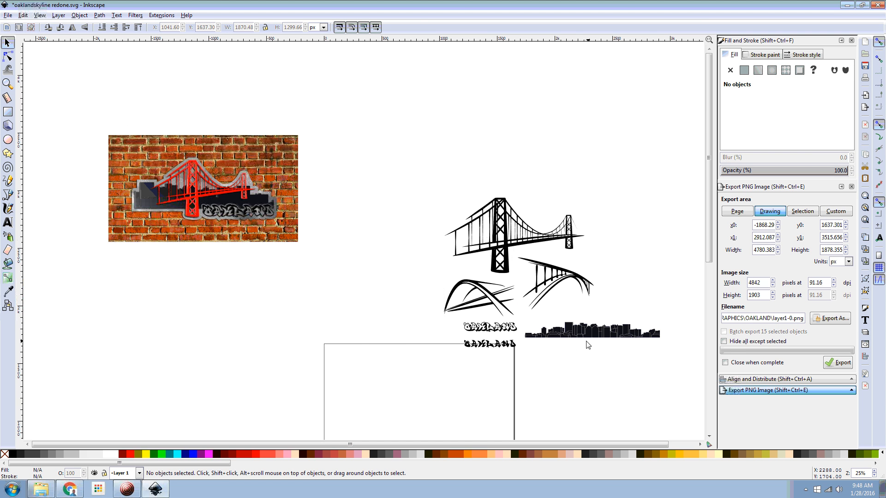
scroll(573, 347, right, 4)
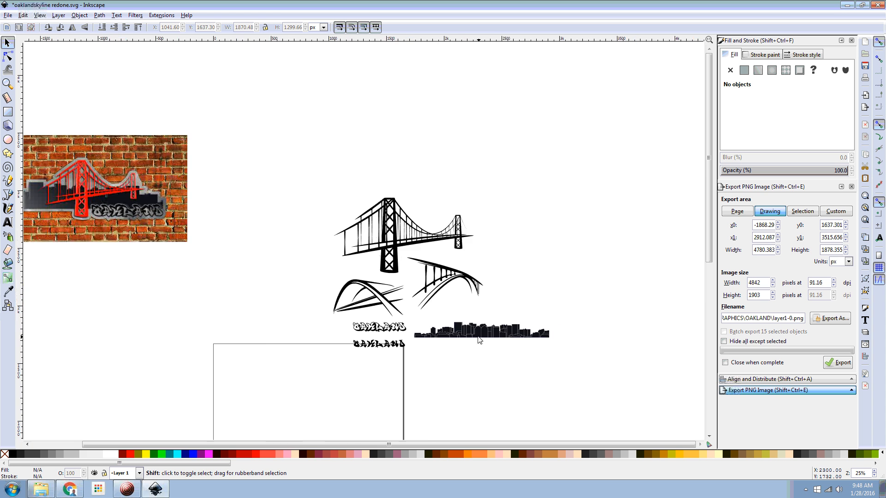
ctrl+scroll(478, 340, down, 2)
ctrl+scroll(477, 338, up, 4)
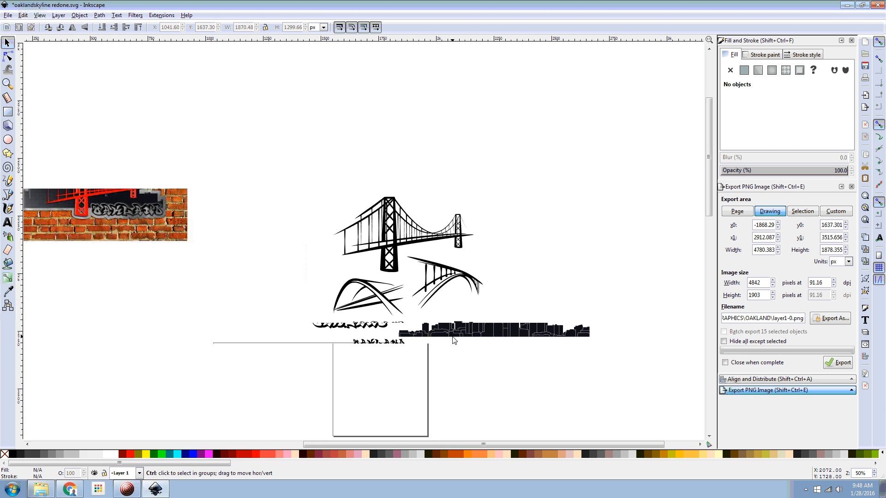
Step: Ungroup the source artwork and move the bridges path up and away from the OAKLAND lettering and skyline
click(476, 336)
ctrl+scroll(497, 335, down, 1)
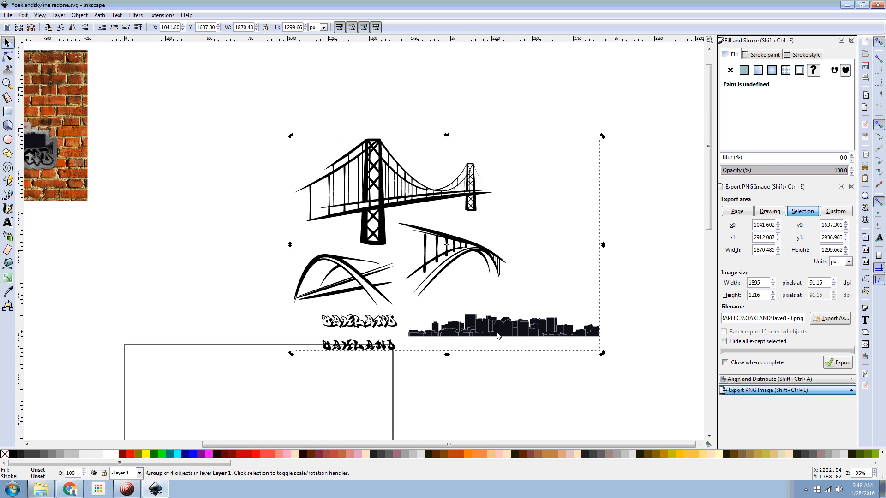
click(381, 118)
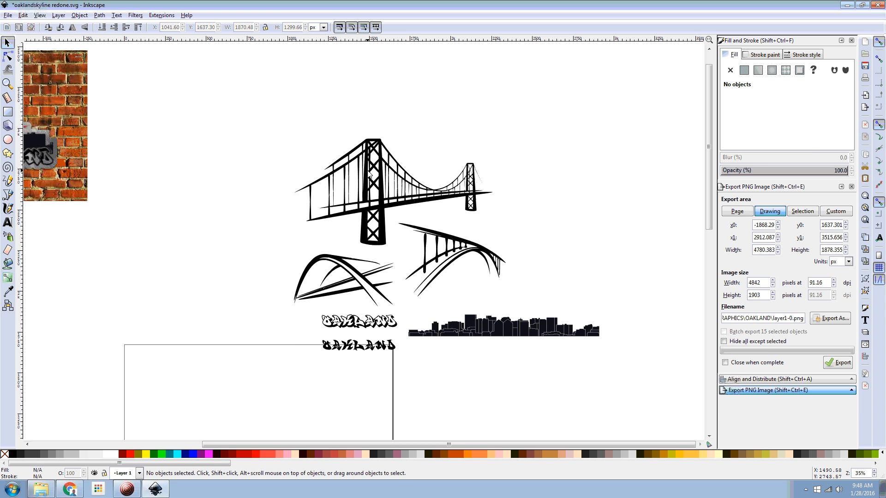
drag(375, 189, 468, 140)
Step: Delete all nodes of the two arched bridges in the bridges path, keeping only the suspension bridge
double_click(408, 215)
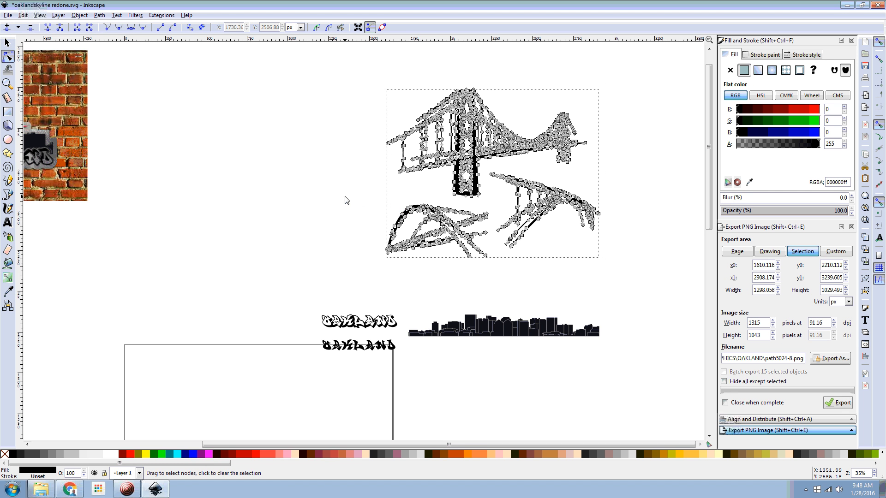
drag(344, 196, 496, 268)
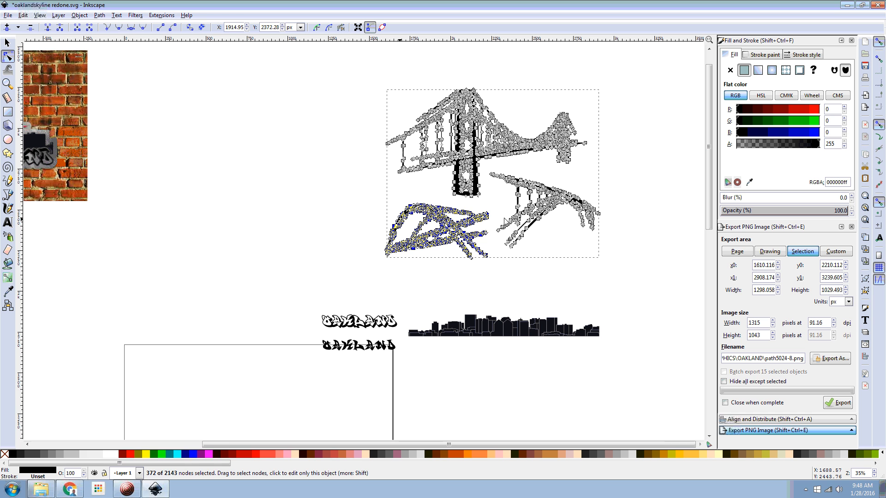
key(Delete)
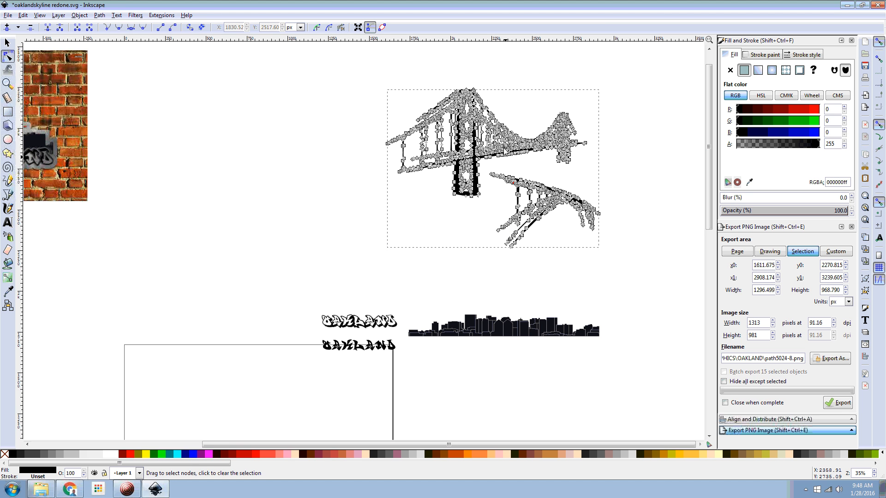
drag(616, 193, 486, 264)
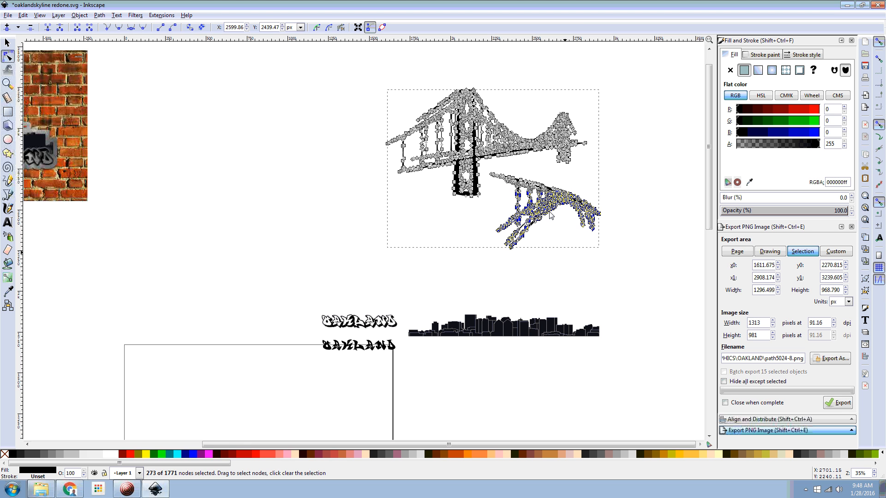
key(Delete)
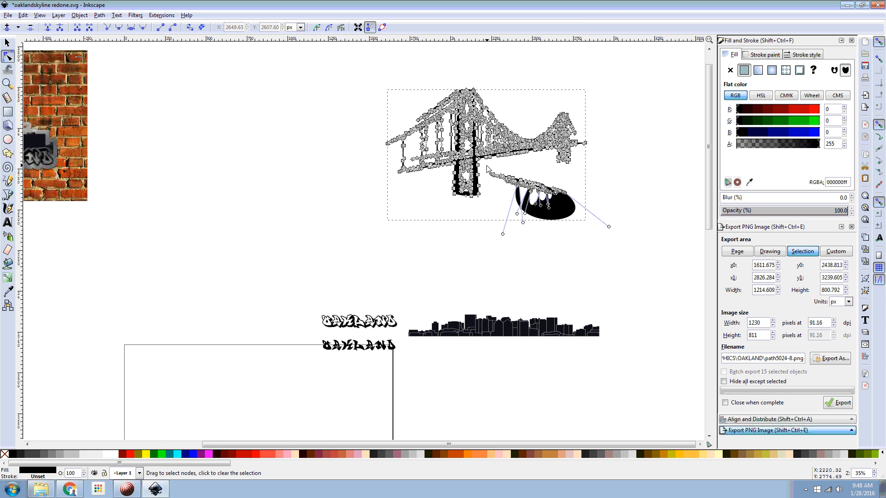
drag(487, 166, 597, 247)
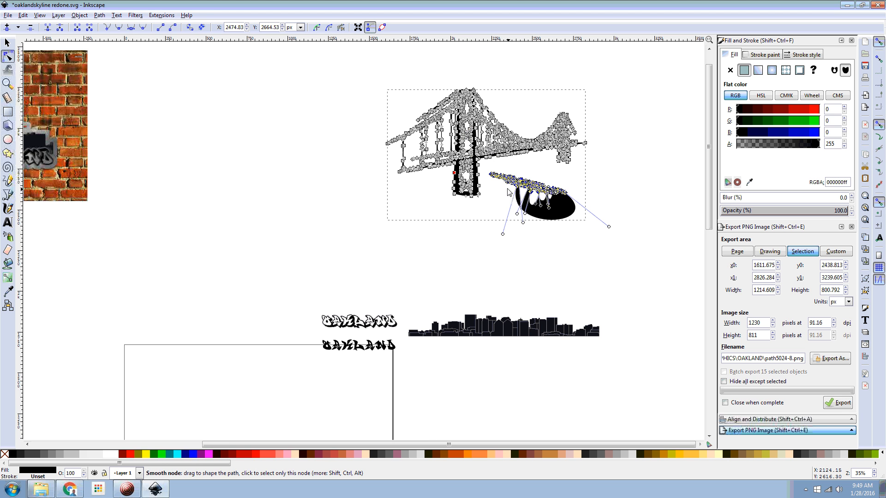
key(Delete)
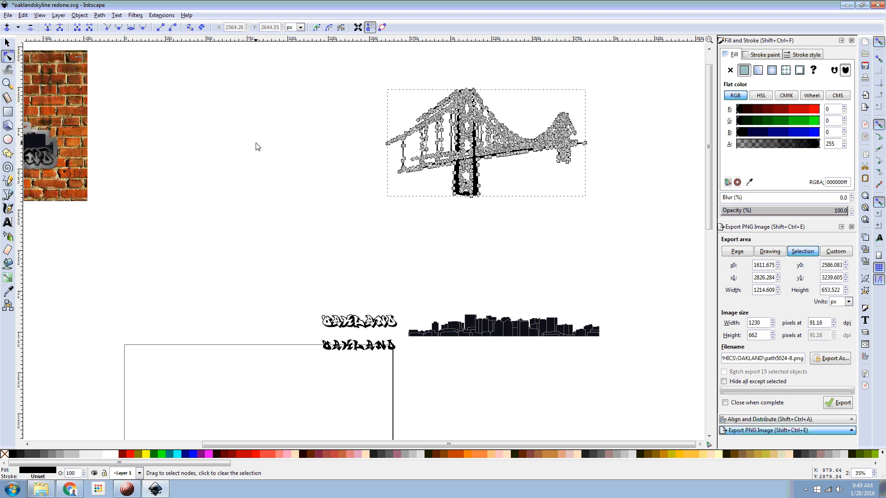
Step: Move the suspension bridge and skyline near the brick-wall design, placing the skyline across the lower part of the bridge
click(7, 43)
drag(452, 168, 424, 177)
click(494, 333)
drag(493, 333, 441, 265)
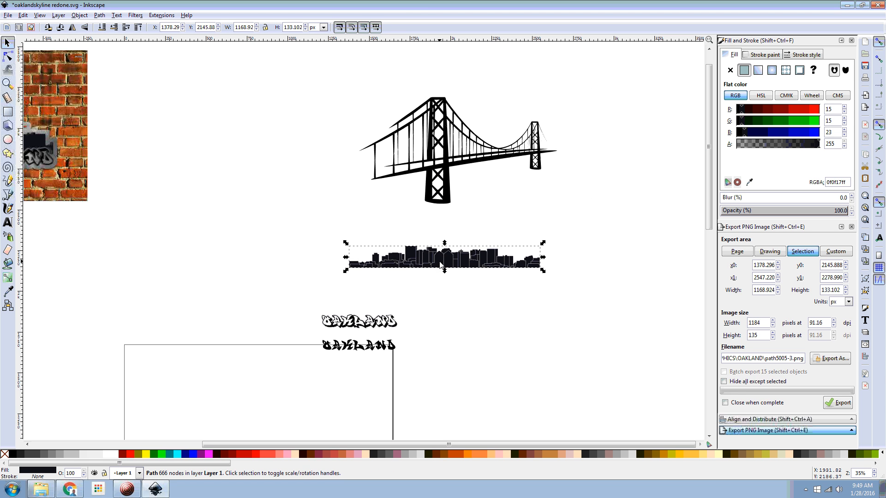
click(366, 219)
drag(432, 270, 405, 247)
drag(320, 444, 211, 444)
drag(593, 242, 457, 232)
drag(649, 136, 483, 173)
drag(576, 154, 399, 205)
click(464, 233)
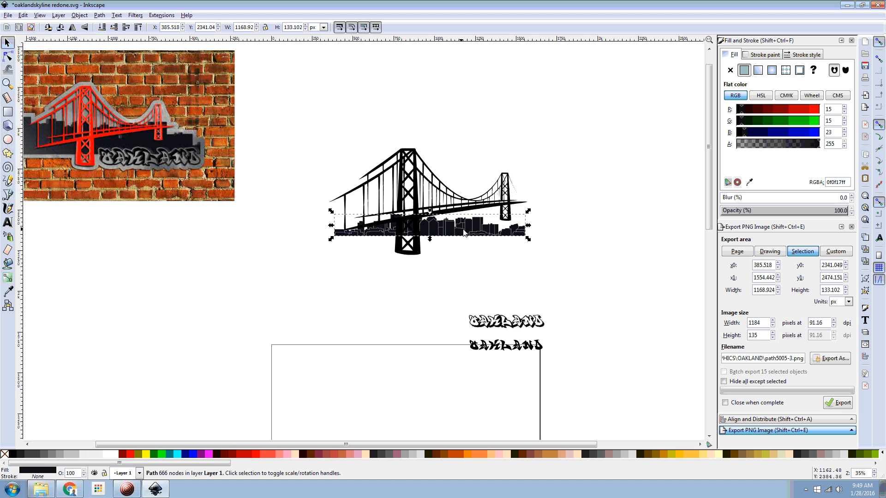
Step: Enlarge the skyline proportionally to about 2148 × 245 px and position it so it extends past both sides of the bridge
drag(528, 211, 562, 193)
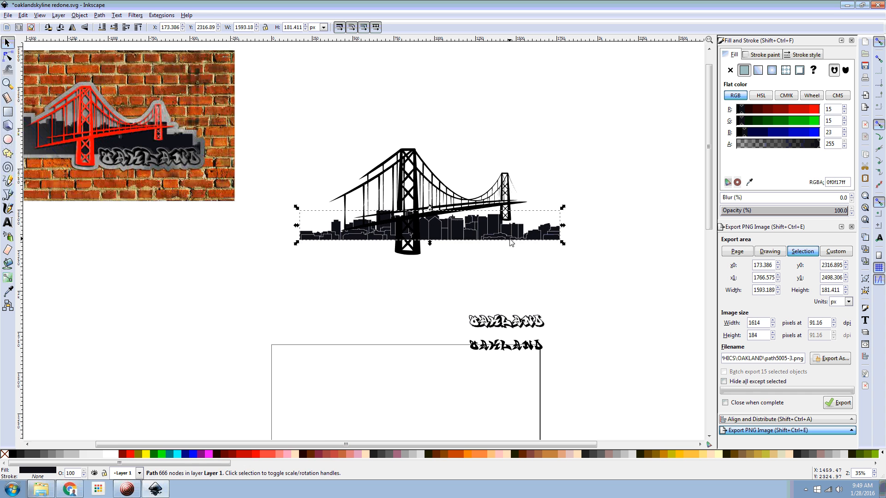
drag(506, 238, 494, 233)
scroll(433, 239, left, 4)
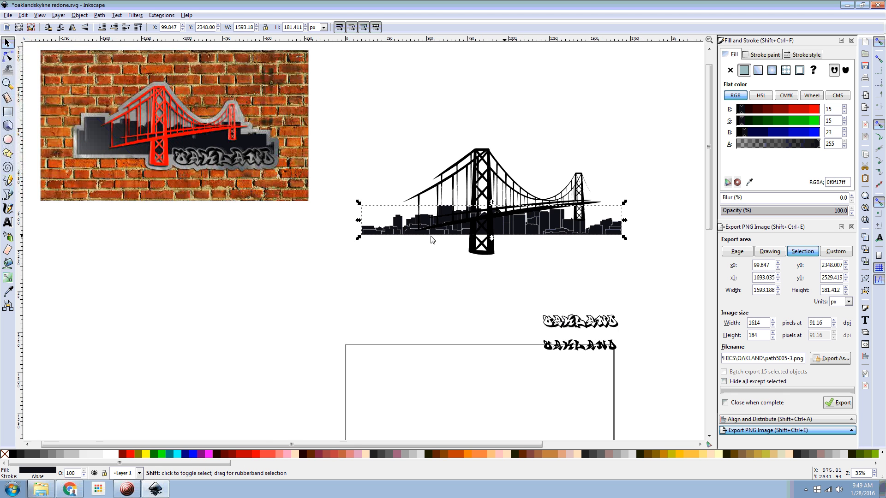
scroll(435, 239, right, 2)
drag(560, 234, 540, 233)
drag(569, 204, 614, 180)
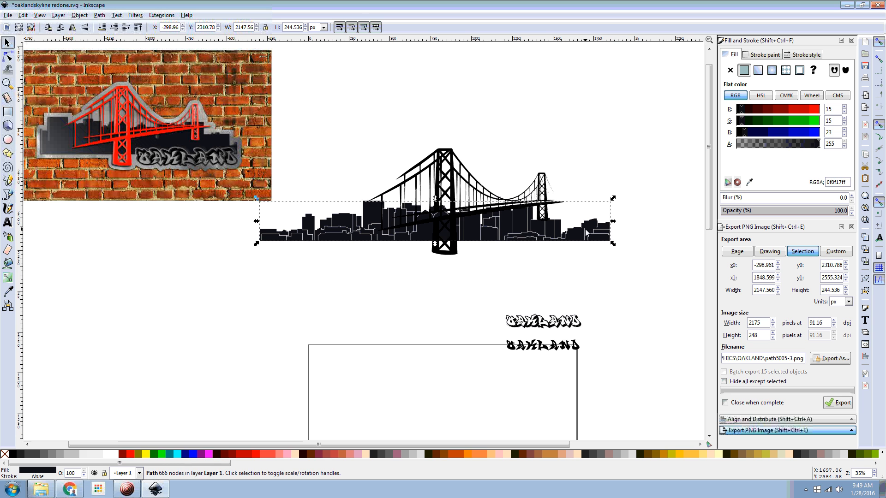
drag(461, 233, 464, 228)
Step: Fill the suspension bridge with bright green to set it apart from the skyline
click(442, 248)
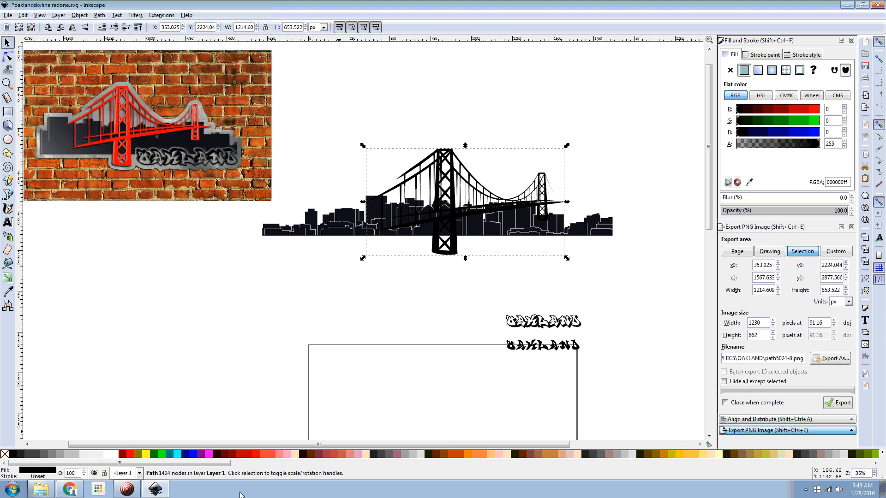
click(160, 454)
Step: Enlarge the skyline further to about 2634 × 300 px and shift it behind the bridge so its tall buildings align with the span
click(607, 226)
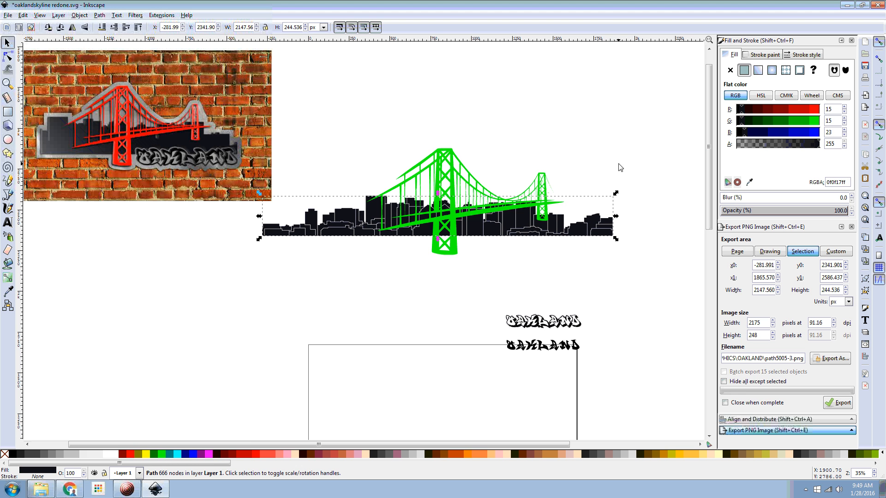
drag(593, 228, 607, 229)
drag(629, 196, 670, 190)
drag(620, 223, 588, 225)
key(Escape)
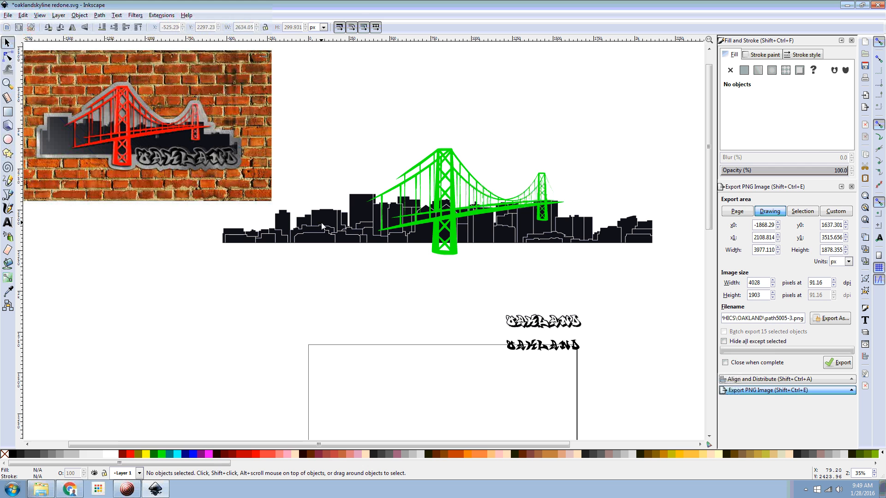
Step: Trim the skyline's left end by drawing a rectangle about 823 × 673 px over it and subtracting it with Difference
click(340, 217)
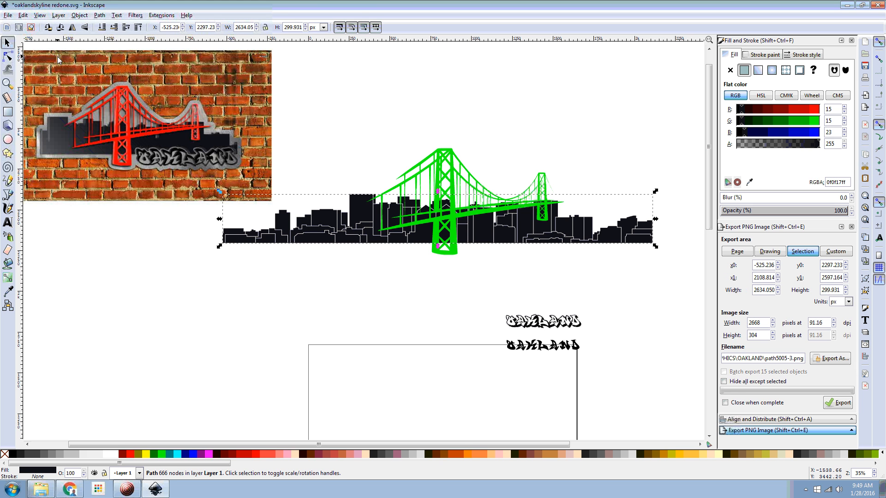
key(r)
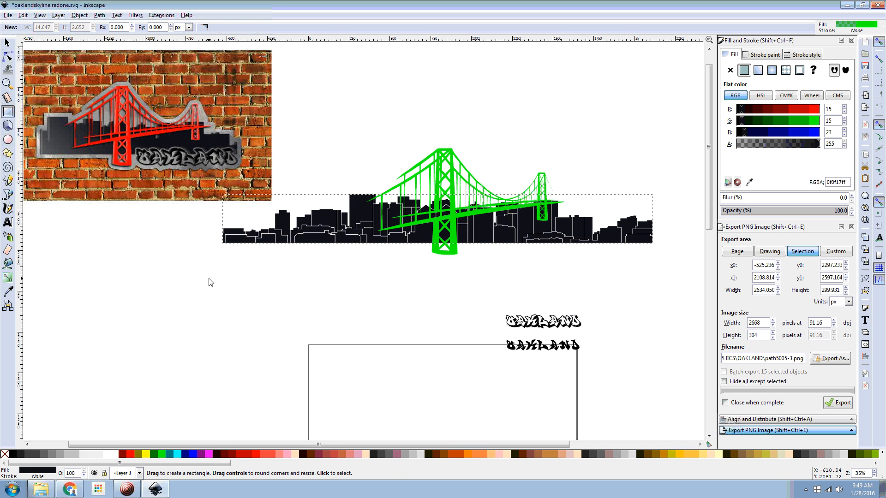
drag(209, 279, 343, 169)
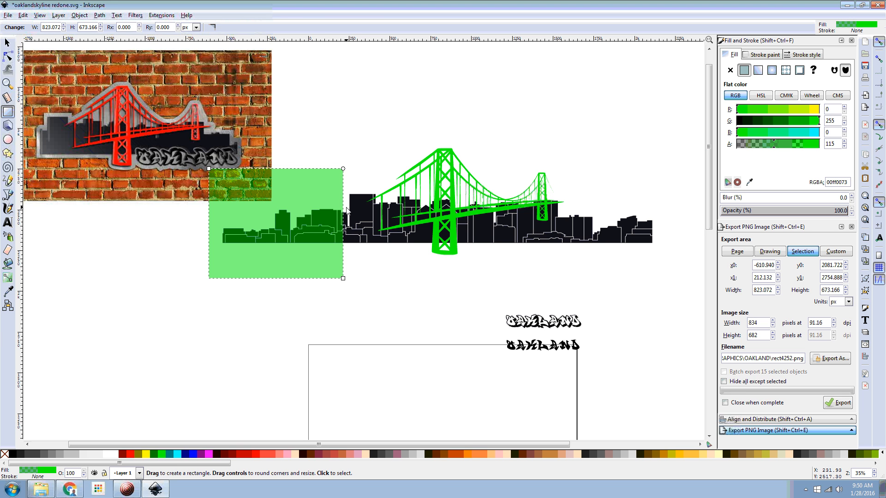
click(7, 43)
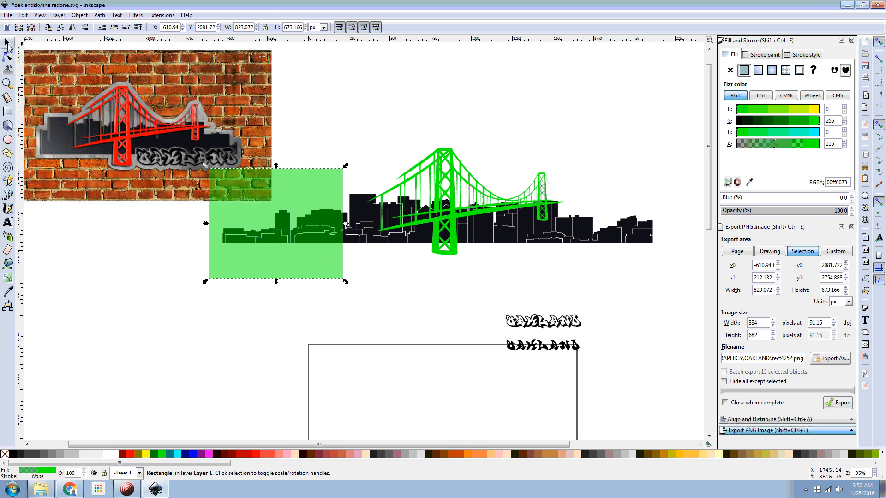
shift+click(353, 210)
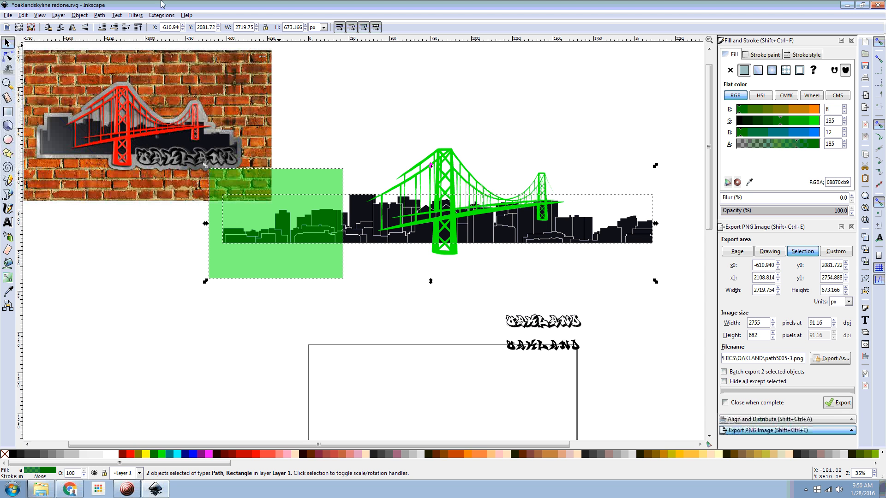
click(101, 16)
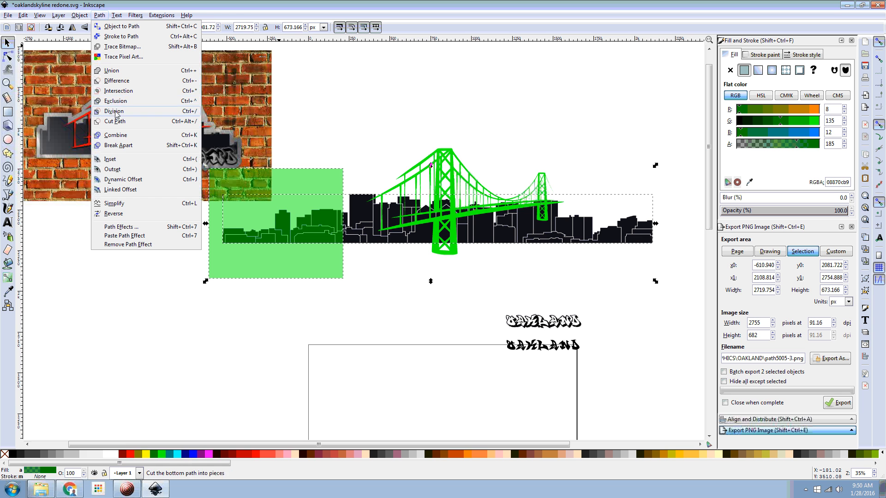
click(117, 81)
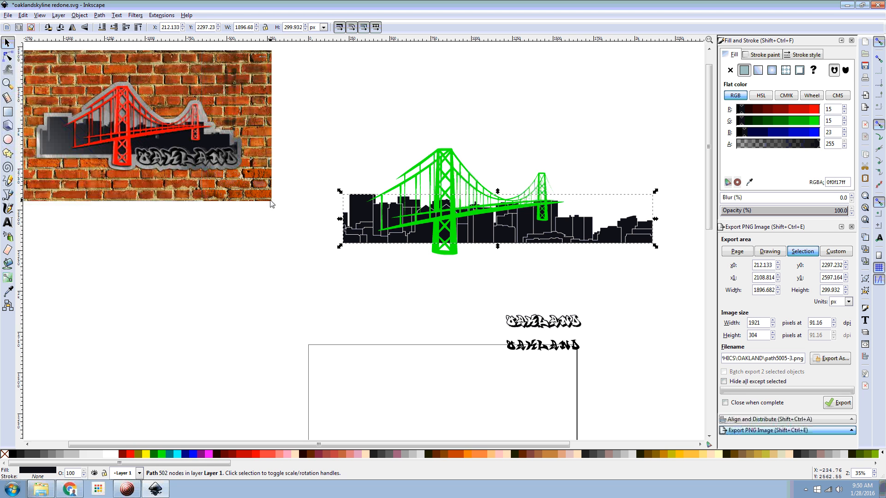
Step: Draw a rectangle about 526 × 673 px over the skyline's right end, covering the low buildings beyond the bridge
click(7, 112)
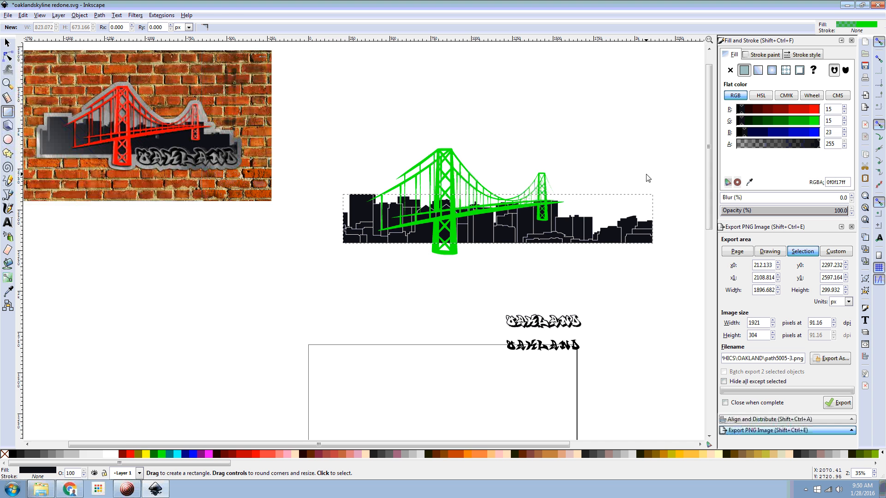
mouse_move(598, 167)
mouse_down()
mouse_move(653, 272)
mouse_move(685, 278)
mouse_up()
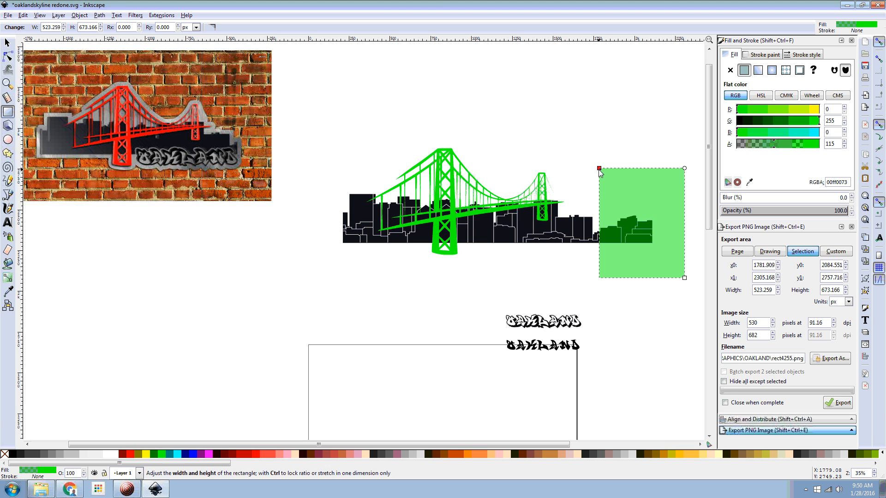
mouse_move(599, 168)
mouse_down()
mouse_move(589, 169)
mouse_move(599, 170)
mouse_up()
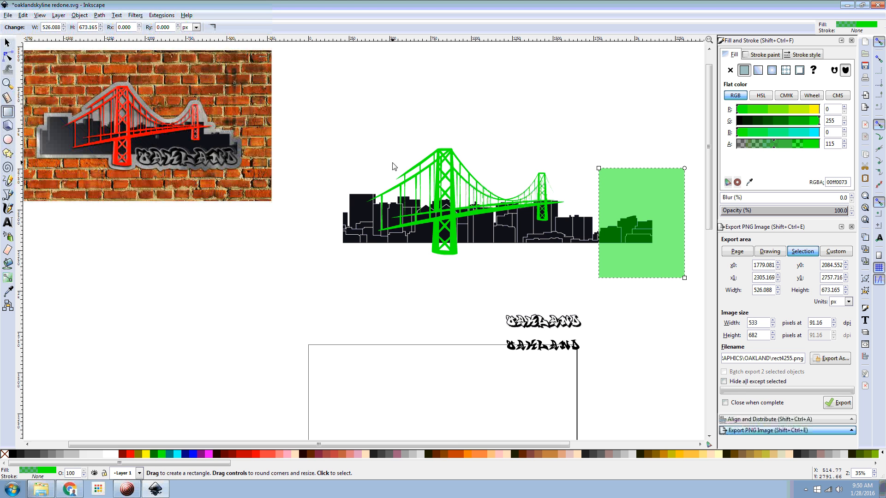
Step: Try subtracting the rectangle from the skyline with Difference, and undo the operation
click(7, 42)
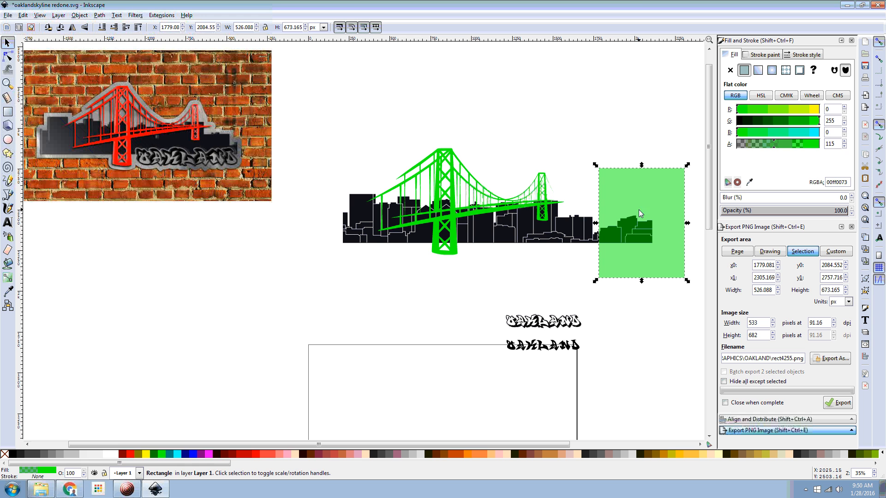
shift+click(580, 238)
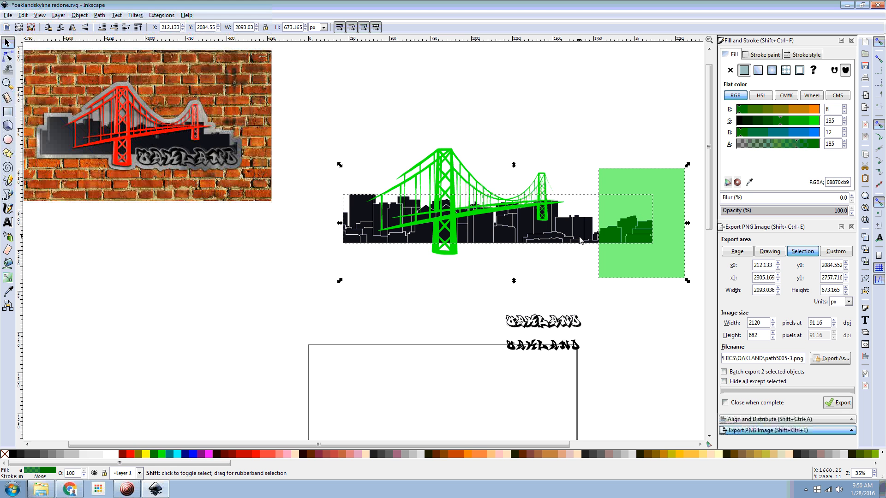
click(98, 15)
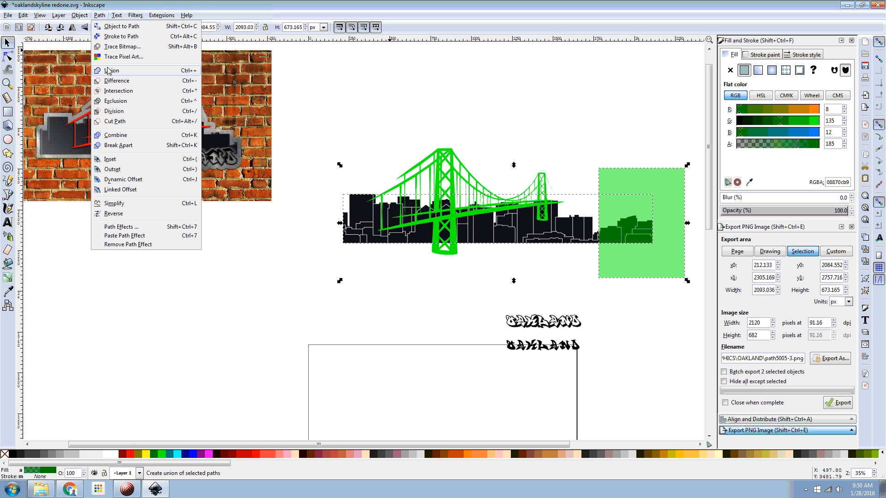
click(111, 82)
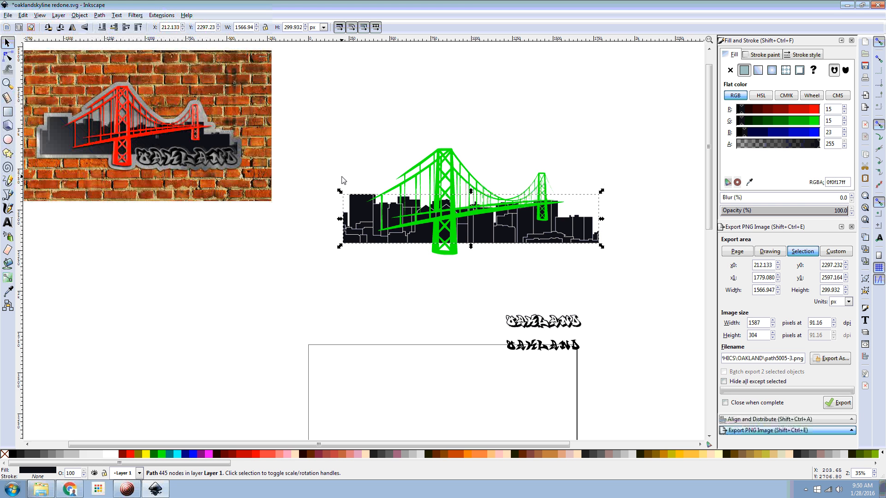
key(ctrl+z)
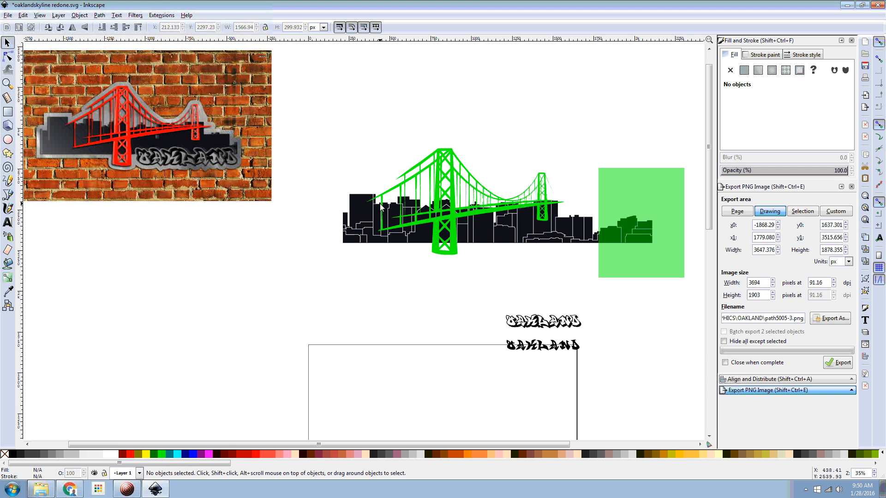
Step: Try the Intersection operation on the rectangle and the skyline, and undo it
click(636, 207)
shift+click(583, 230)
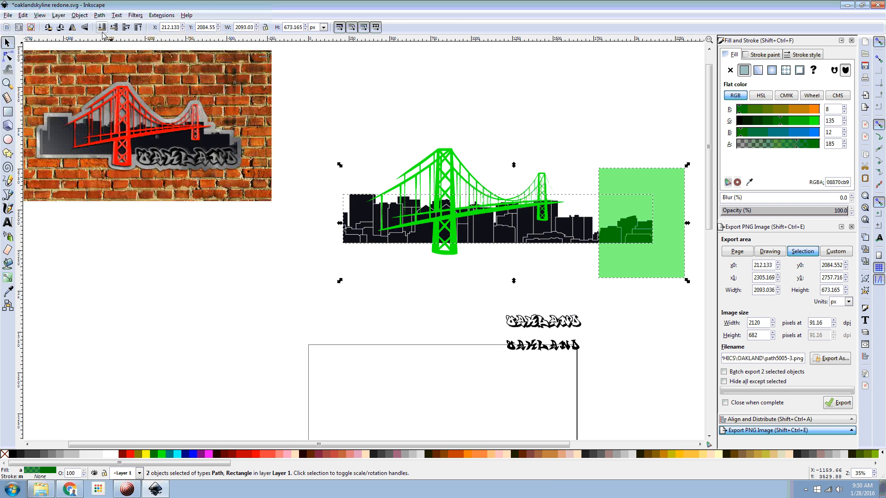
click(99, 15)
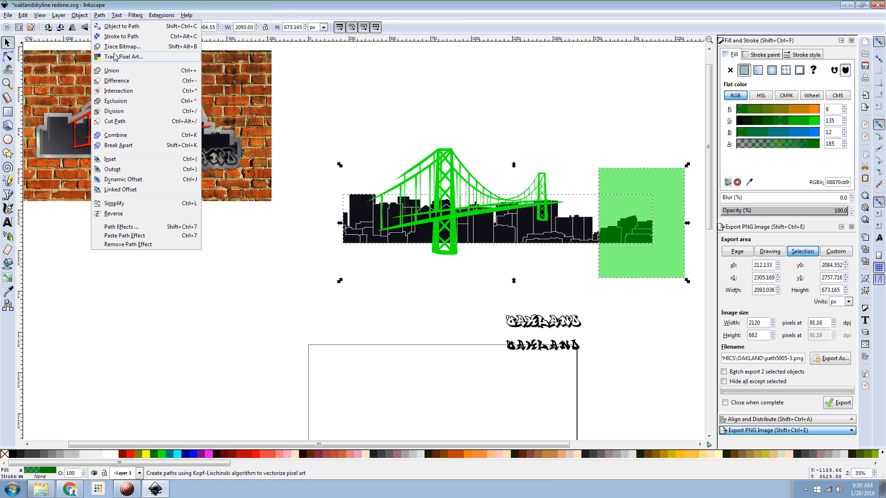
click(116, 91)
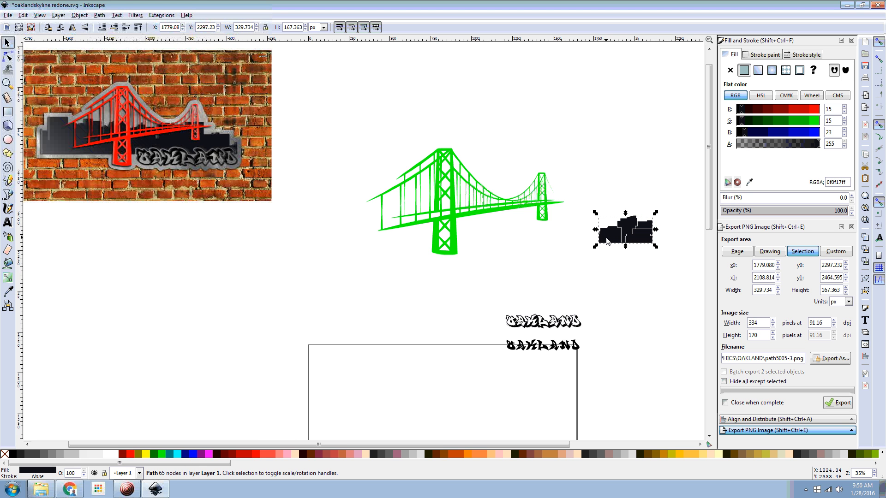
key(ctrl)
key(ctrl+z)
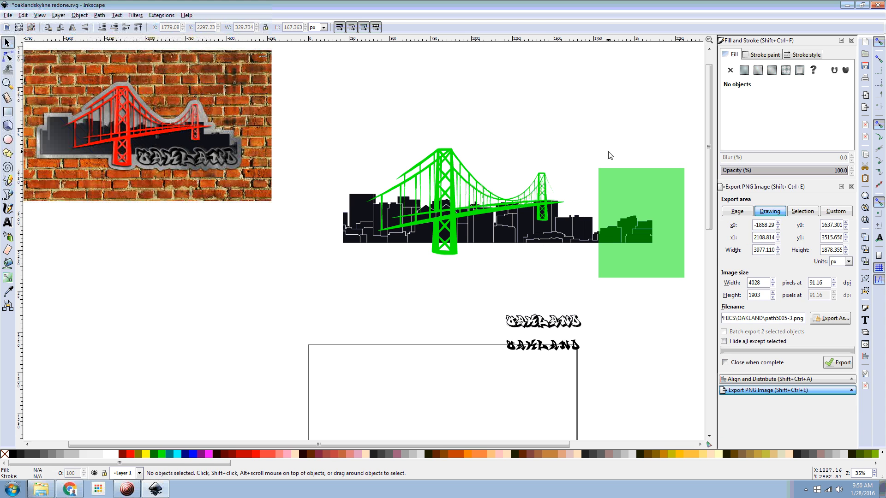
Step: Trim the skyline's right end by subtracting the rectangle from it with Difference
key(ctrl+a)
click(99, 17)
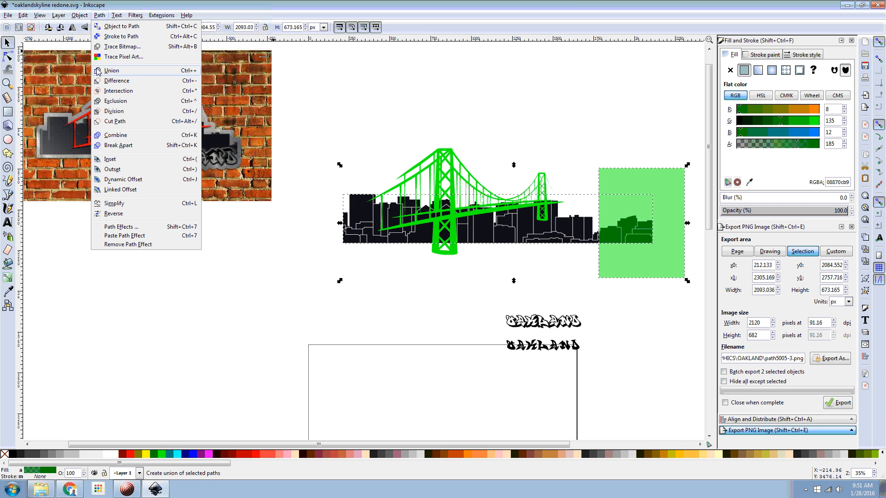
click(113, 80)
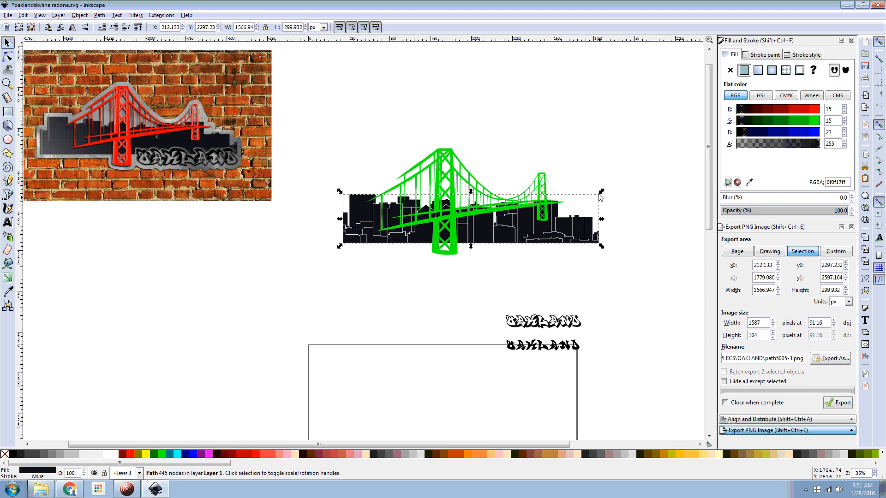
click(552, 257)
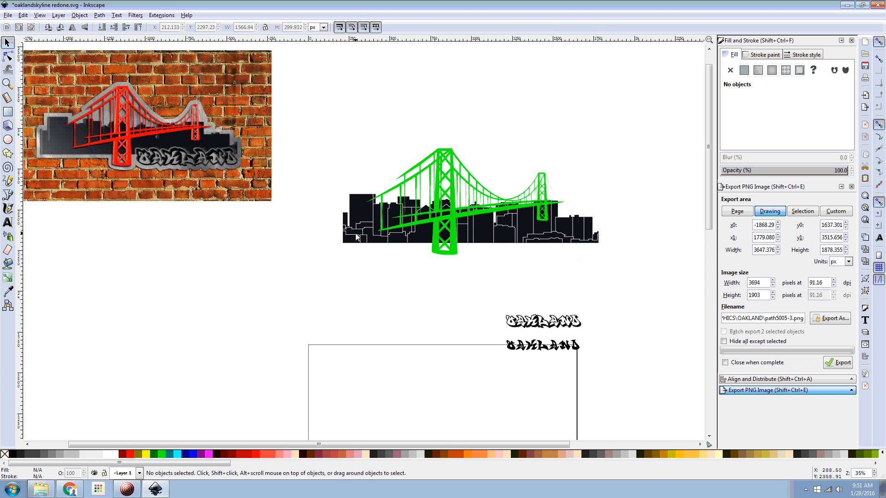
Step: Move the skyline down away from the bridge as a trial, and undo each move
mouse_move(357, 238)
mouse_down()
mouse_move(346, 281)
mouse_move(342, 241)
mouse_up()
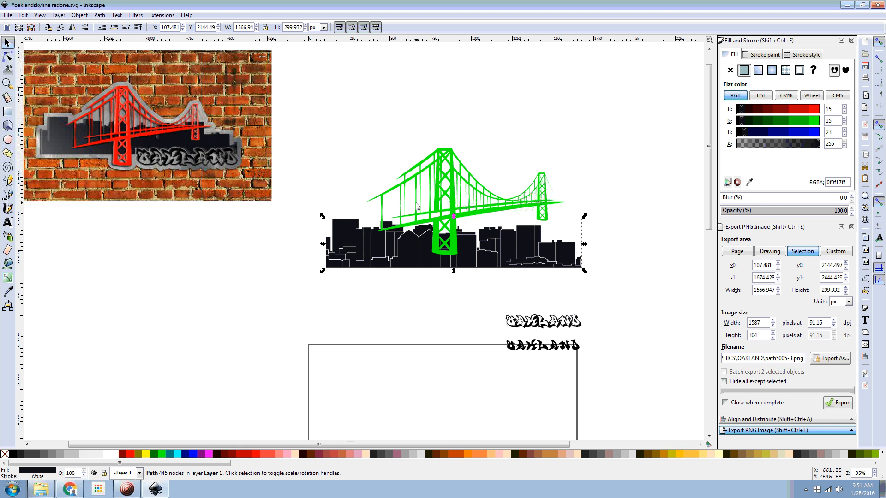
click(375, 204)
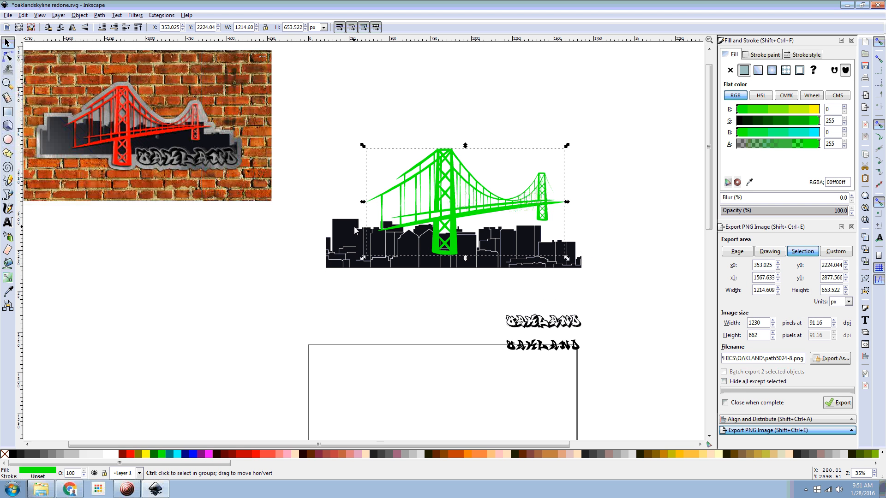
key(ctrl+z)
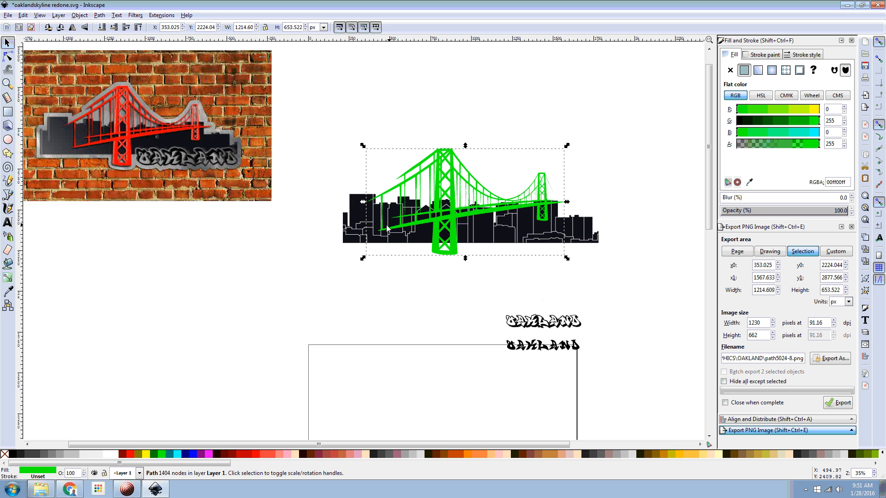
click(345, 237)
drag(302, 333, 305, 329)
click(406, 202)
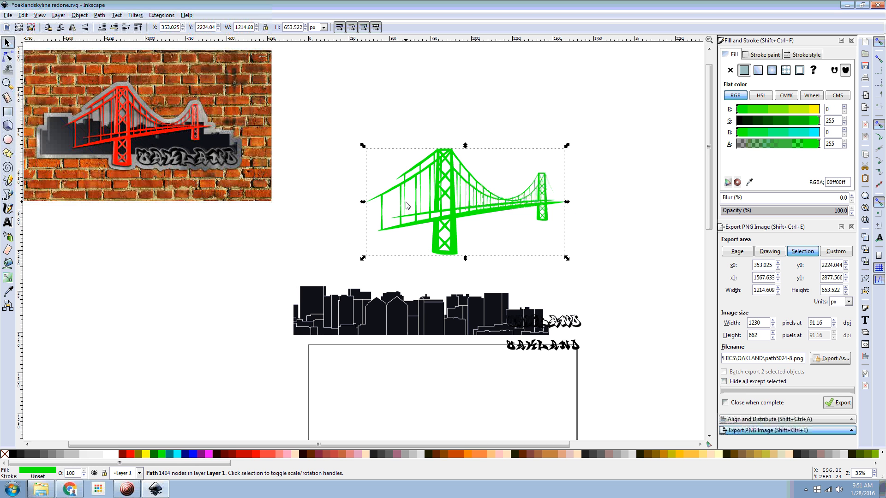
key(ctrl+z)
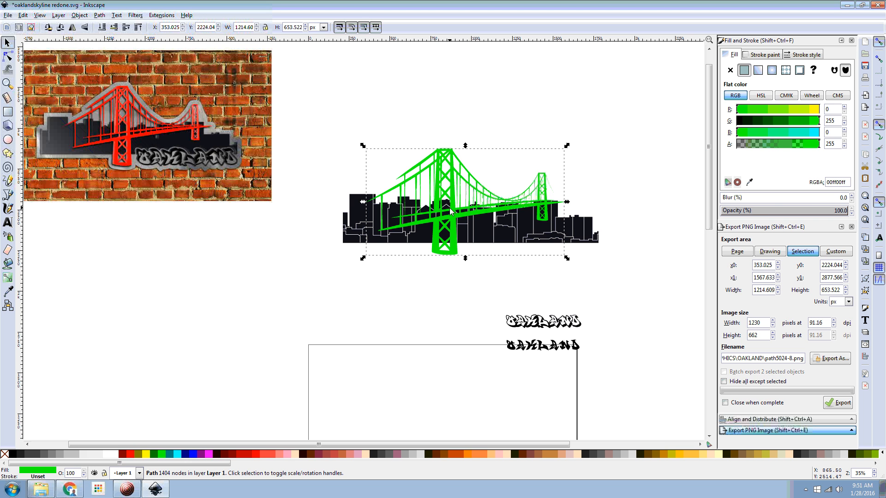
click(424, 108)
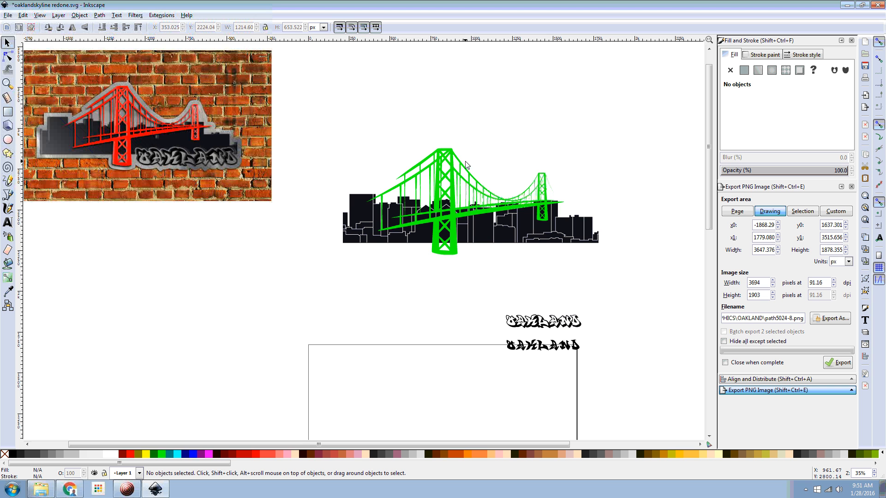
Step: Outset the skyline path once so the thin lines between its buildings fill in as a solid silhouette
click(515, 239)
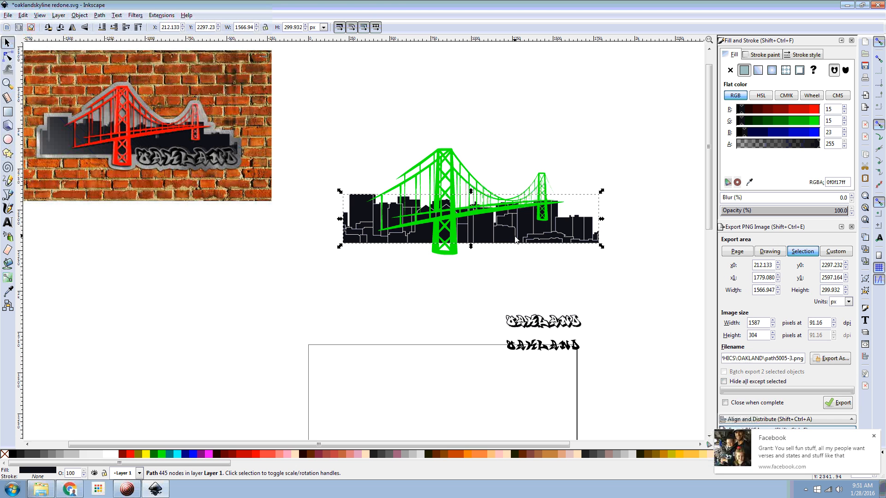
click(79, 16)
mouse_move(99, 16)
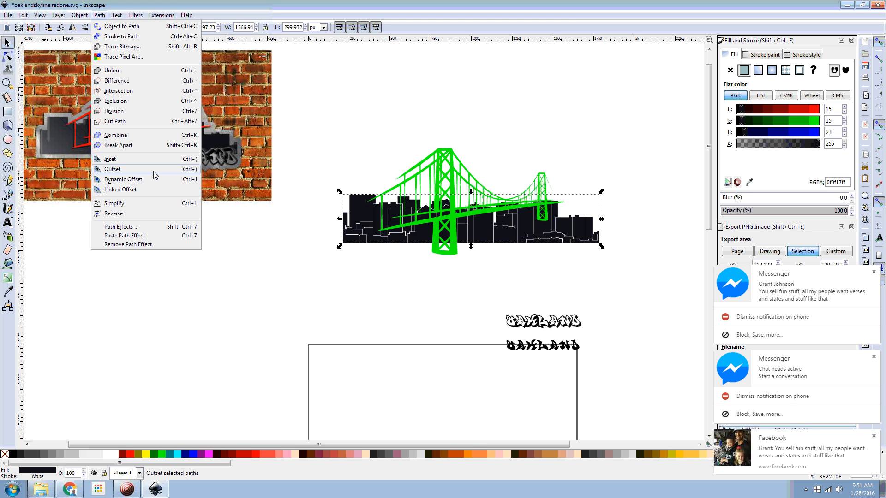
click(191, 171)
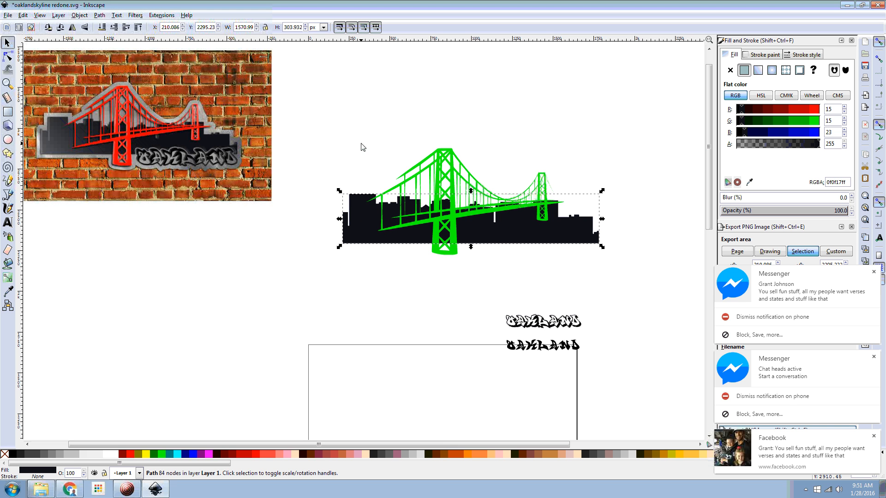
click(366, 268)
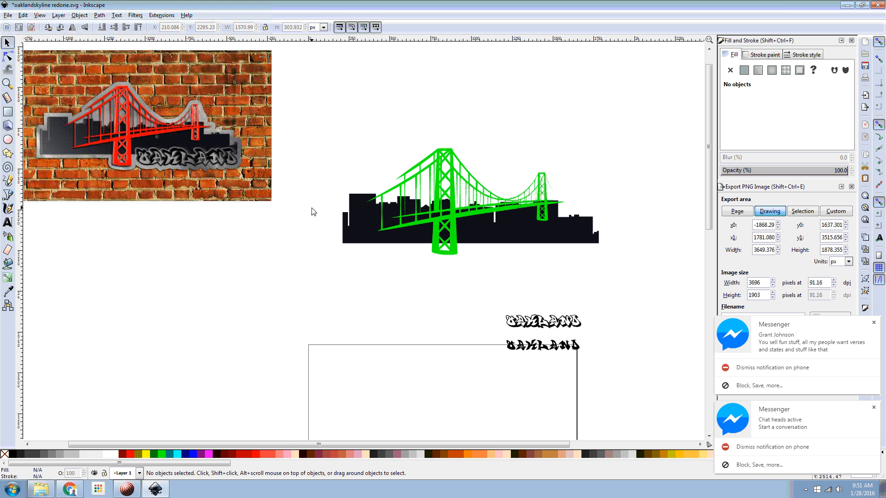
Step: Move the outlined and the solid OAKLAND lettering up into the space between the skyline and the page
drag(538, 325, 517, 280)
drag(538, 348, 518, 318)
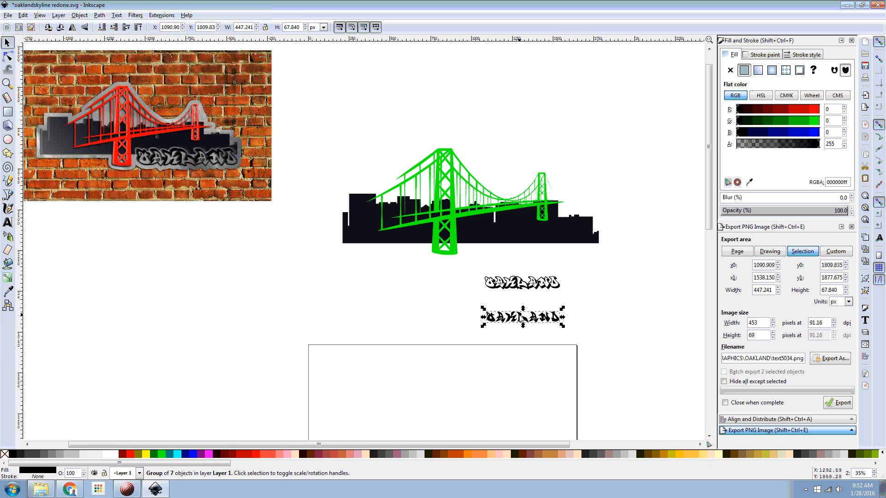
click(404, 231)
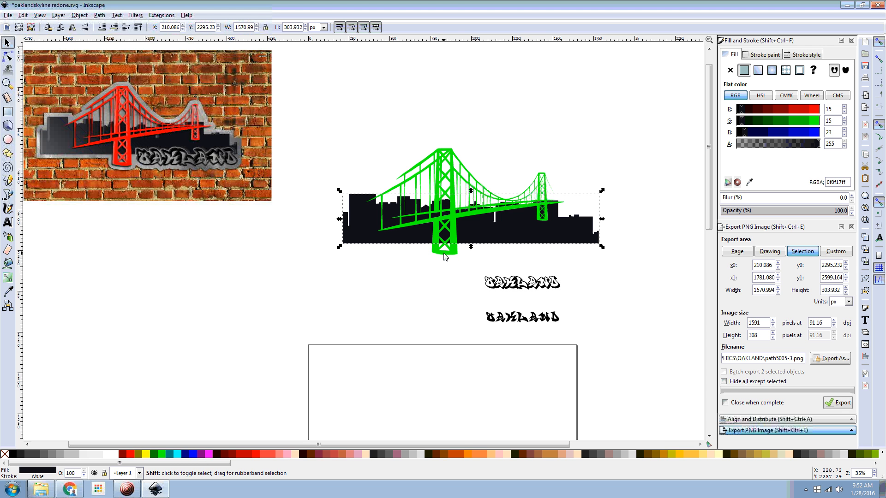
click(473, 306)
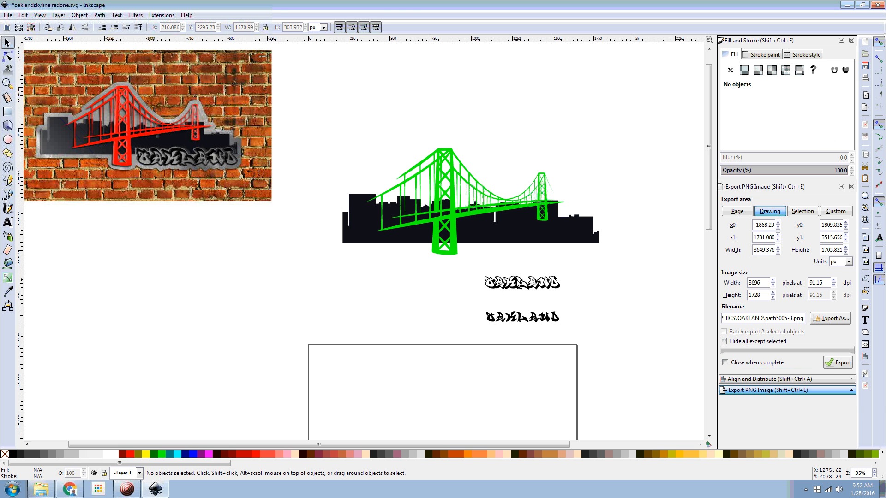
Step: Place the outlined OAKLAND lettering over the skyline's lower edge, right of the main bridge tower, and fill it with bright green
drag(516, 280, 535, 250)
click(162, 458)
scroll(534, 250, up, 1)
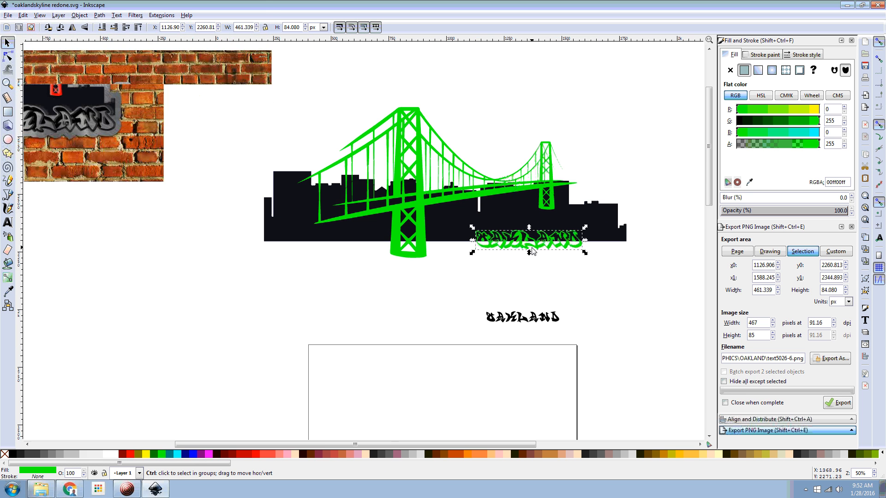
scroll(532, 252, up, 4)
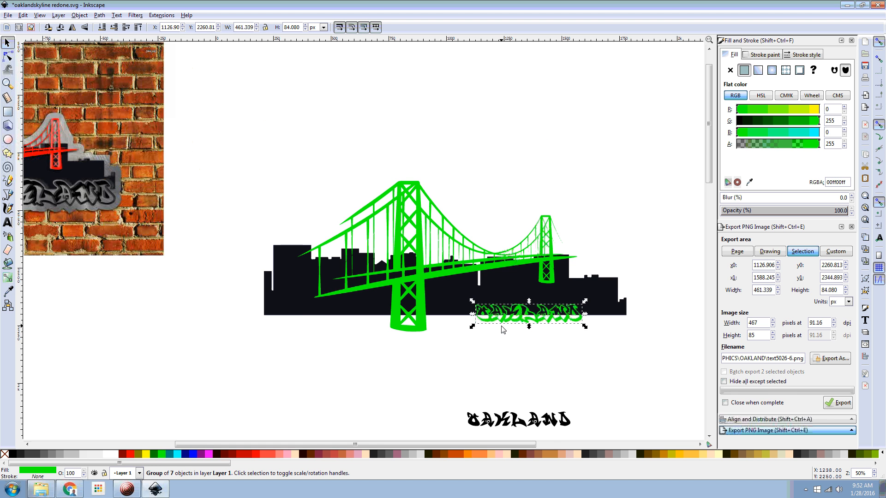
scroll(505, 332, right, 2)
scroll(503, 329, left, 4)
scroll(503, 329, left, 2)
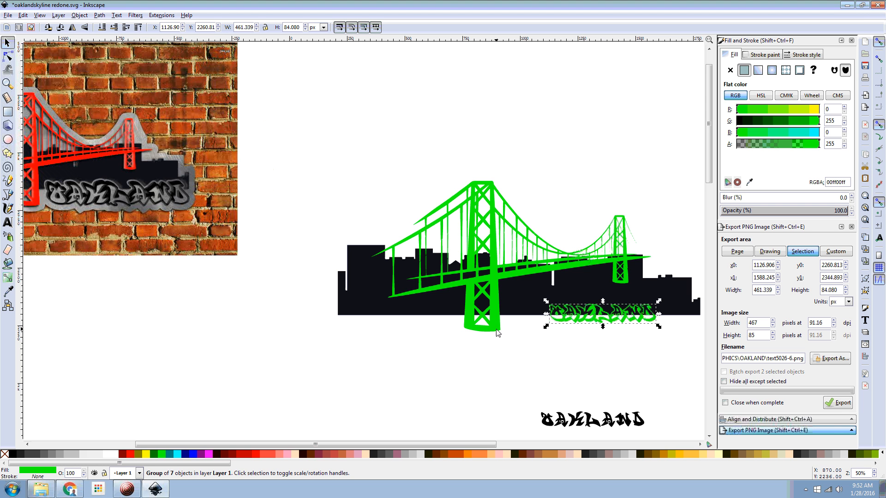
Step: Duplicate the green OAKLAND lettering and place the copy just below the skyline
key(ctrl)
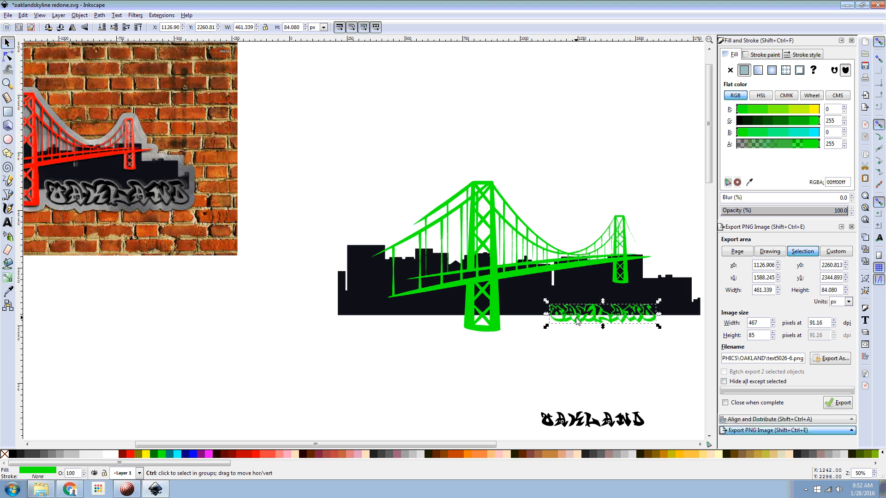
click(578, 321)
drag(579, 321, 572, 369)
Step: Enlarge the green OAKLAND lettering on the skyline proportionally to about 757 × 138 px and delete the smaller green copy below
click(605, 315)
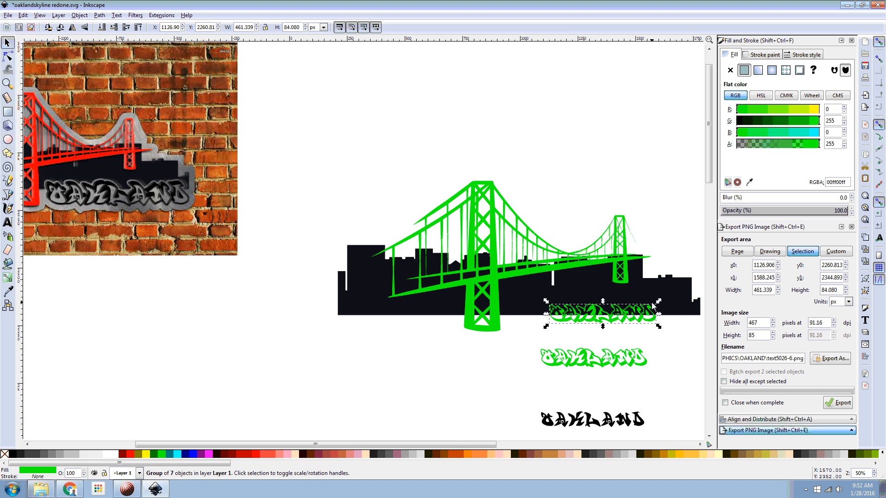
mouse_move(653, 303)
mouse_down()
mouse_move(699, 292)
mouse_move(685, 293)
mouse_move(692, 292)
mouse_up()
click(585, 360)
key(Delete)
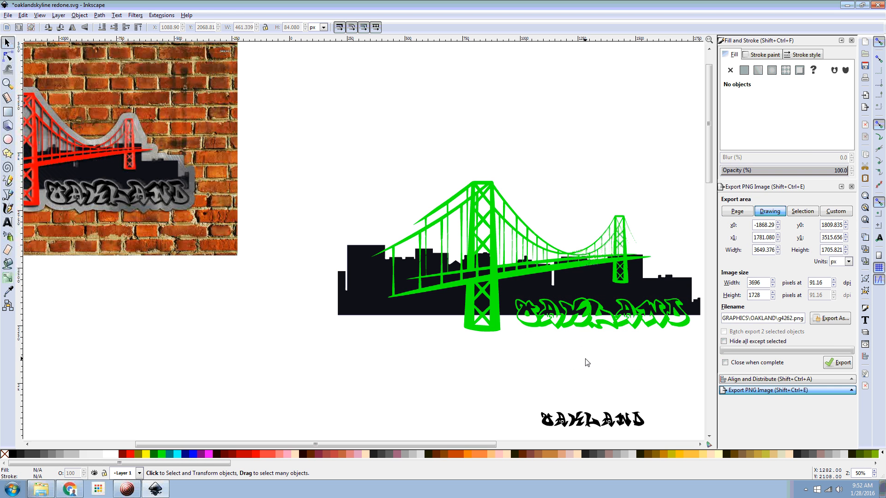
Step: Duplicate the enlarged green OAKLAND lettering and place the copy between the skyline and the black lettering
click(580, 329)
key(ctrl+d)
drag(574, 327, 567, 387)
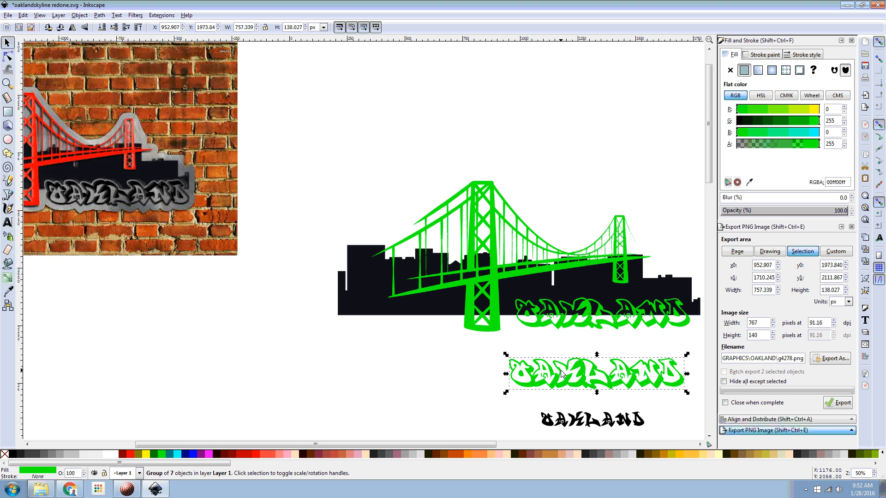
Step: Try to outset the grouped green OAKLAND lettering on the skyline
mouse_move(560, 370)
mouse_down()
mouse_move(570, 312)
mouse_move(559, 368)
mouse_up()
click(564, 323)
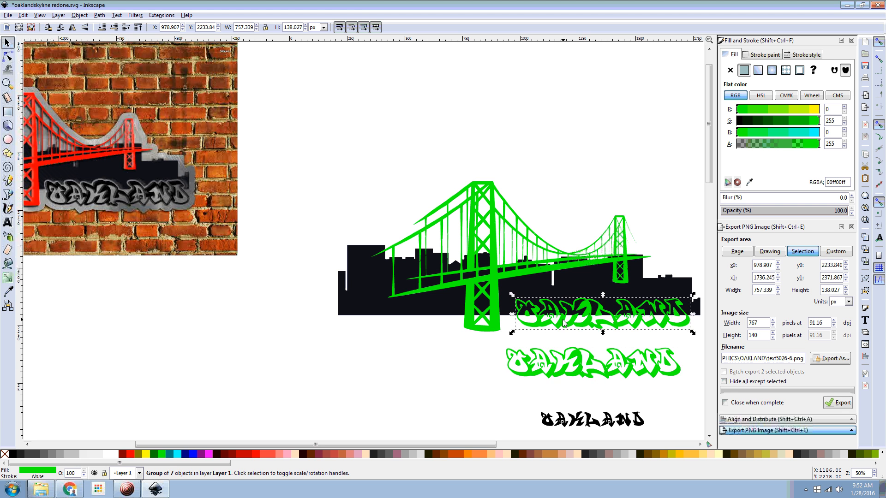
click(99, 15)
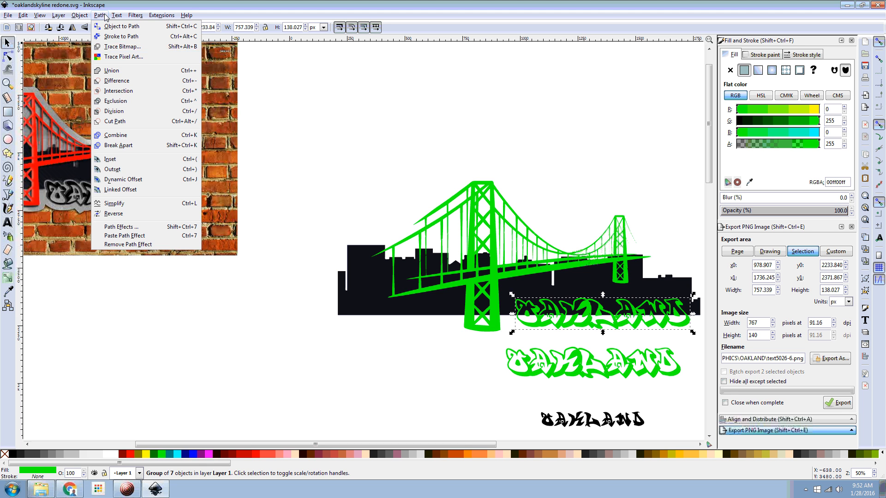
click(134, 171)
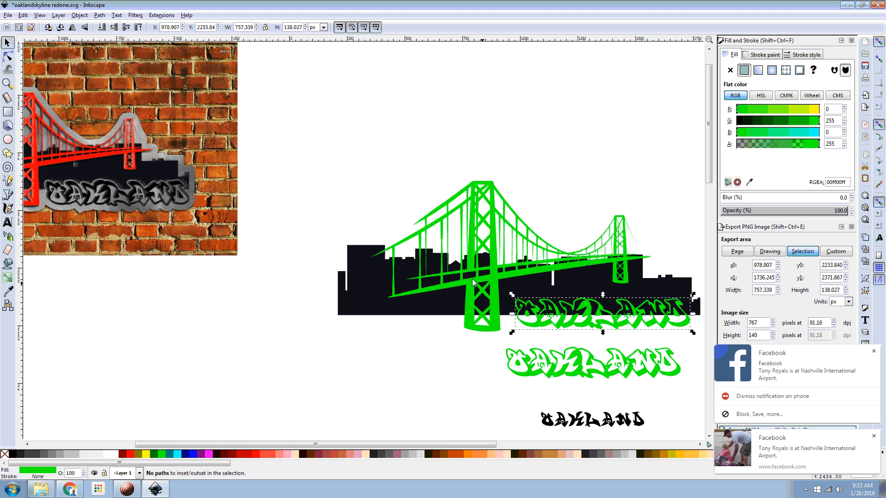
Step: Select all the letter paths of the green OAKLAND lettering on the skyline and unite them into a single path
click(8, 58)
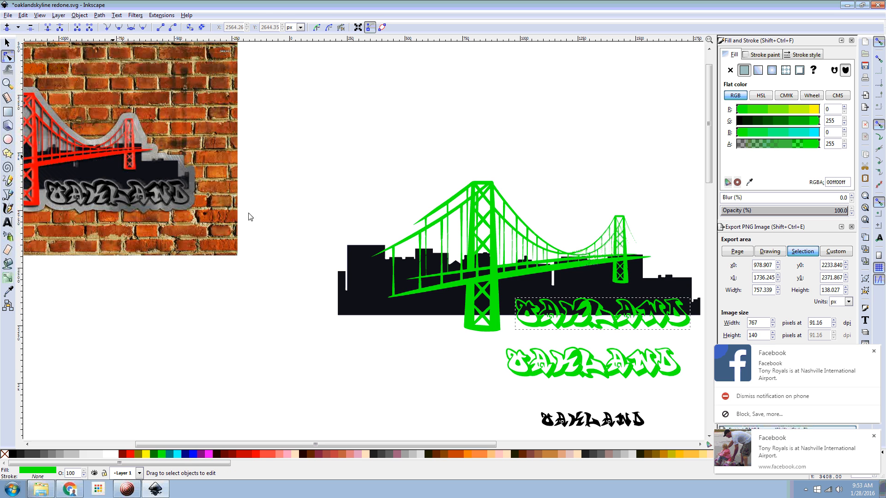
click(524, 326)
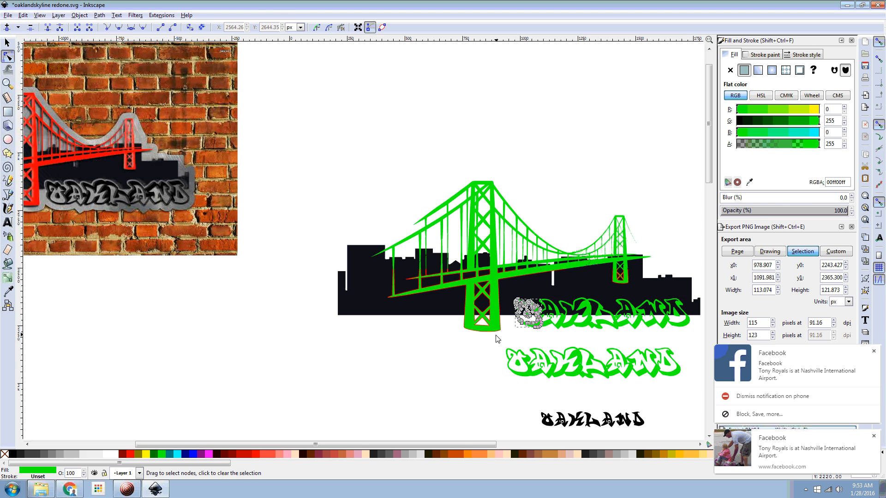
click(533, 334)
scroll(533, 334, up, 4)
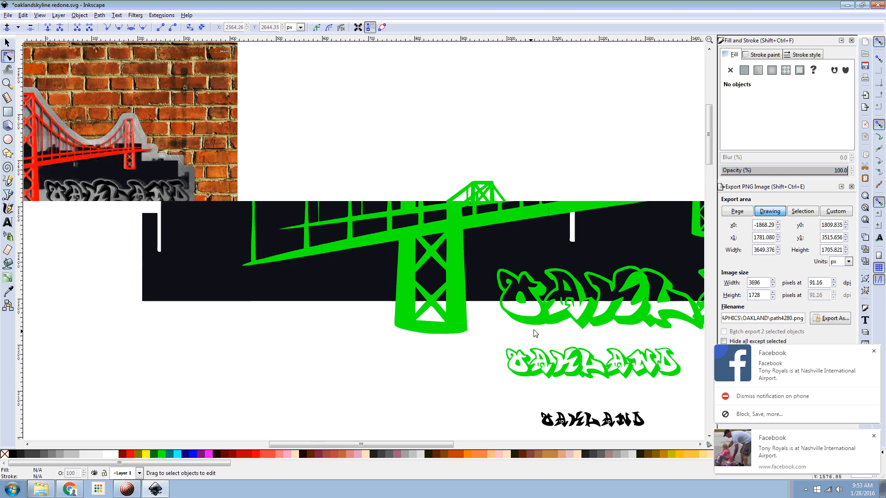
scroll(545, 340, right, 4)
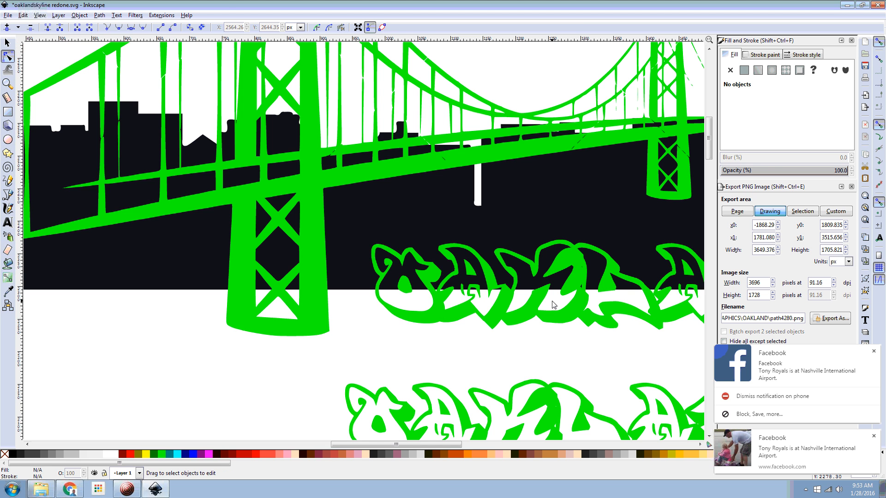
scroll(568, 286, right, 3)
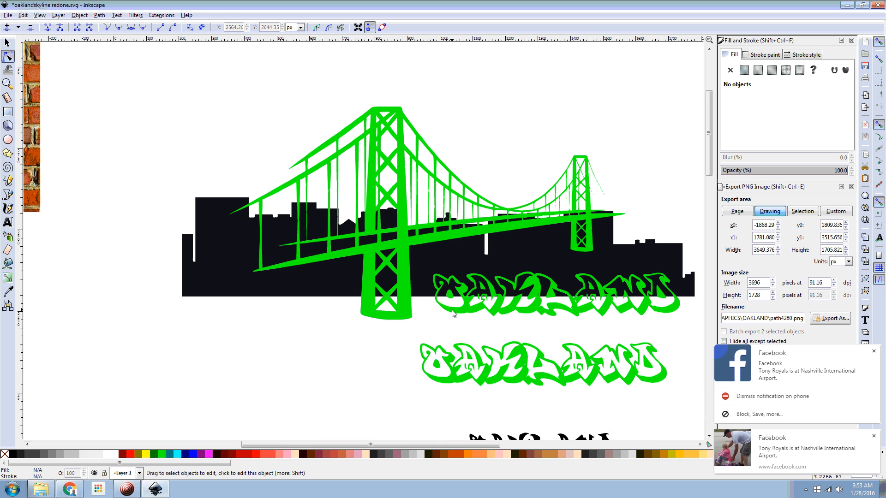
click(454, 314)
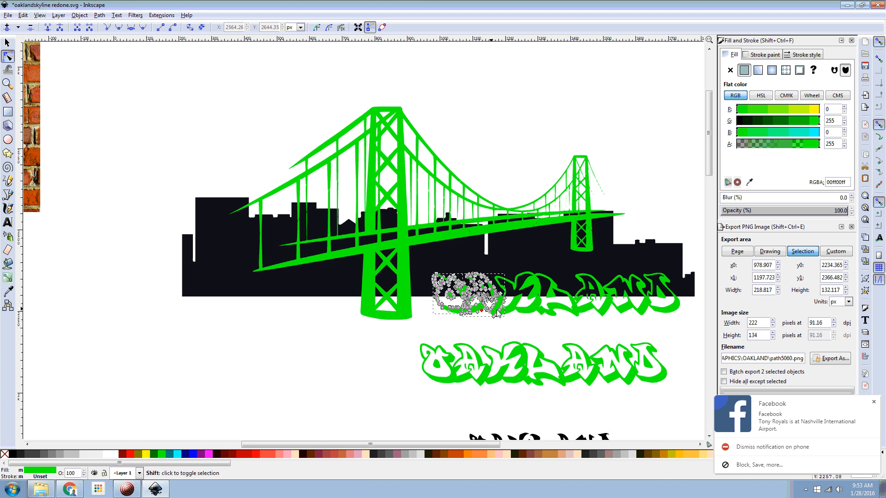
shift+click(516, 315)
shift+click(551, 308)
shift+click(597, 305)
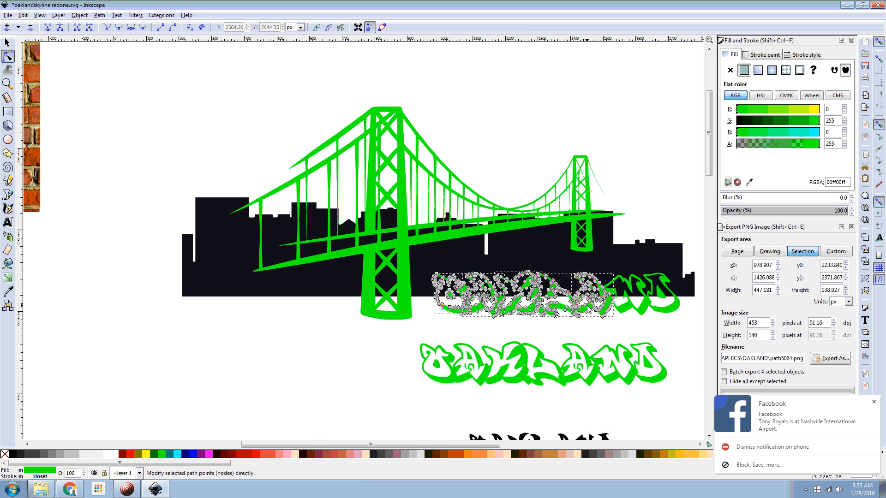
shift+click(628, 308)
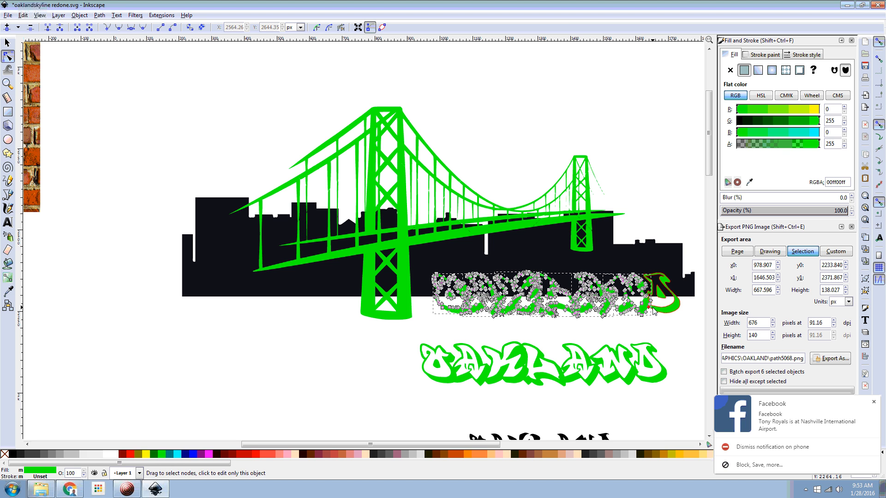
shift+click(660, 300)
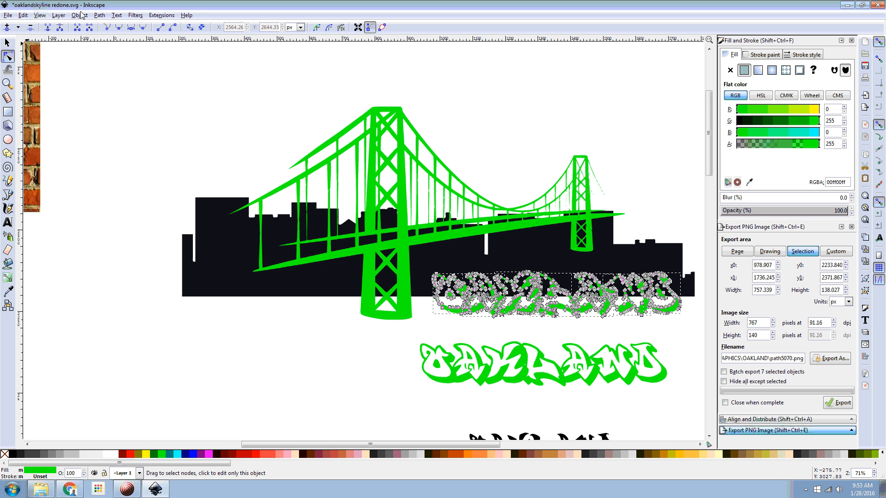
click(100, 16)
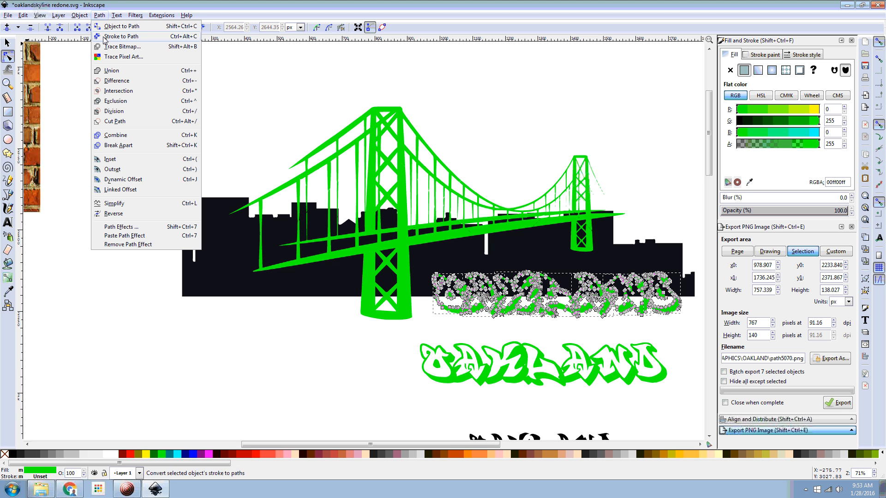
click(114, 73)
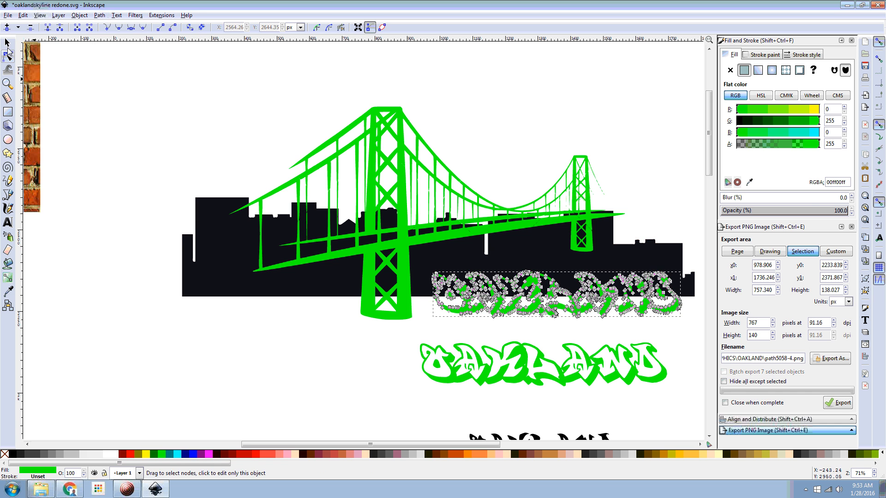
click(7, 42)
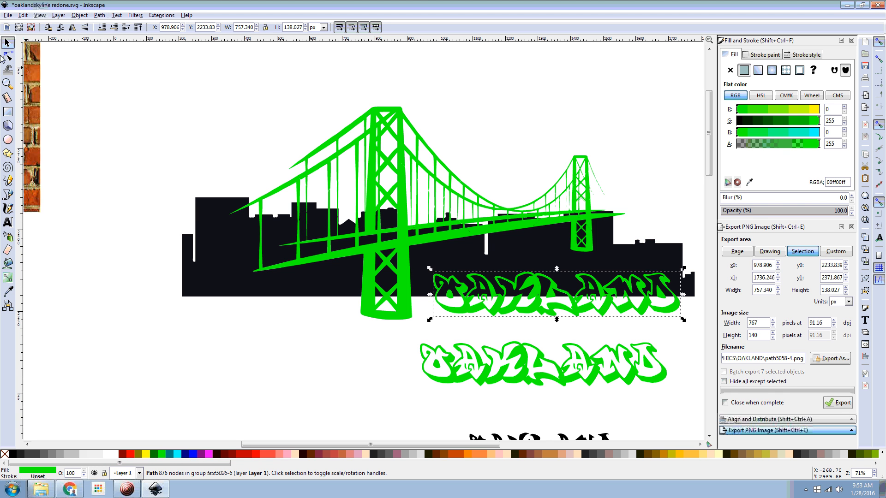
click(459, 326)
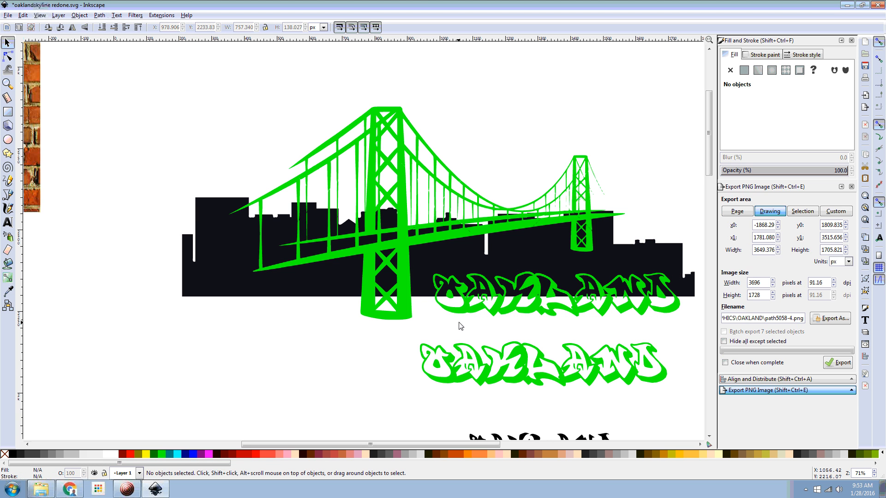
Step: Try to outset the group holding the united green OAKLAND lettering on the skyline
click(7, 56)
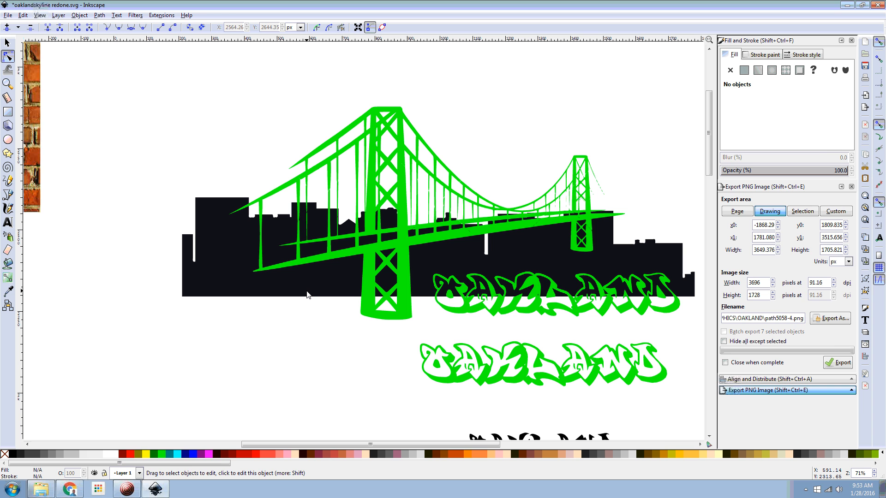
key(s)
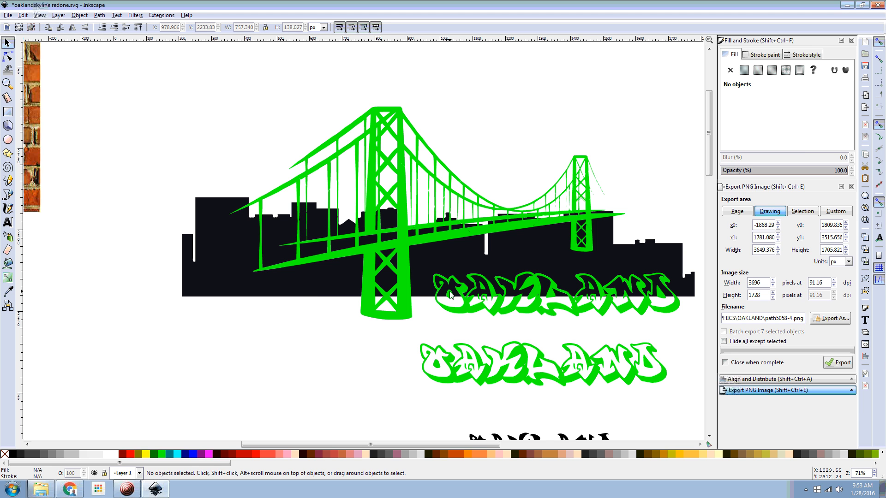
click(451, 306)
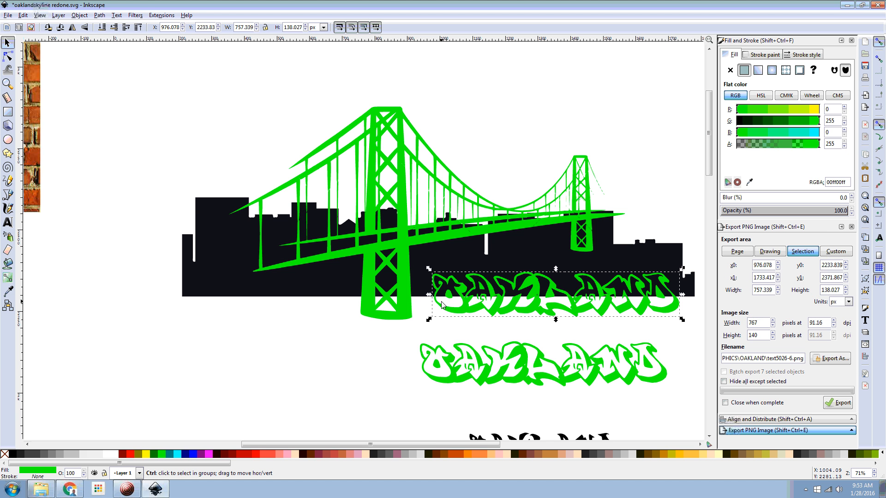
key(ctrl+parenright)
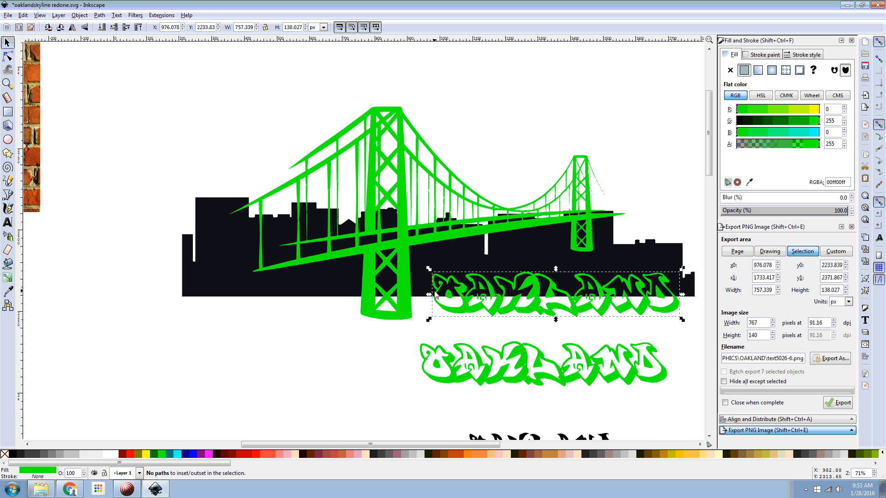
Step: Outset the united OAKLAND path itself repeatedly into a thick green backing of about 775 × 157 px
click(8, 55)
key(shift+ctrl+c)
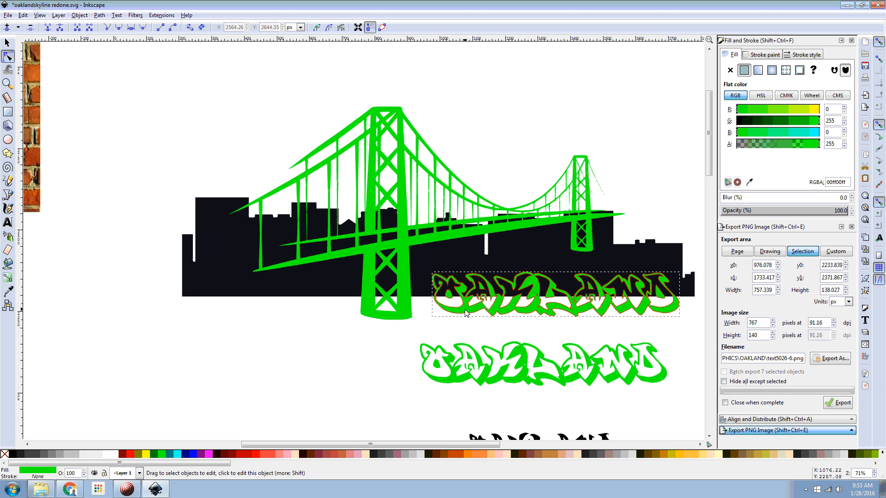
key(ctrl+parenright)
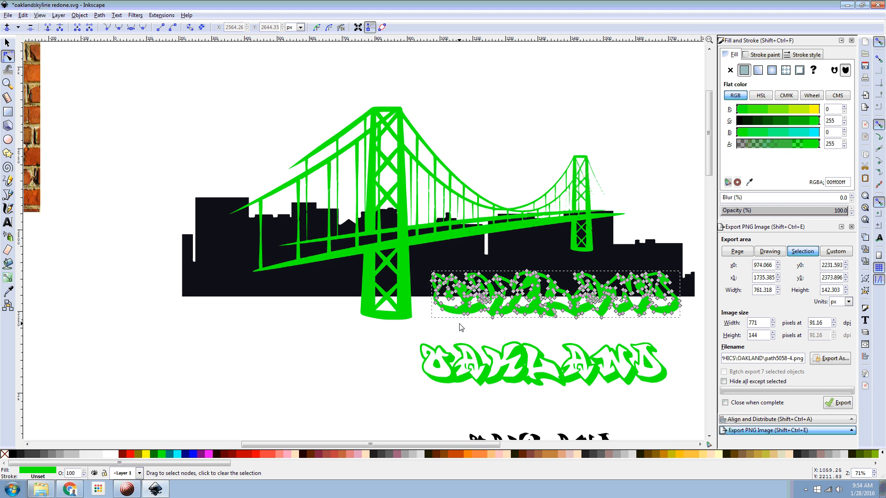
key(ctrl+parenright)
key(ctrl+parenright)
key(ctrl+parenright)
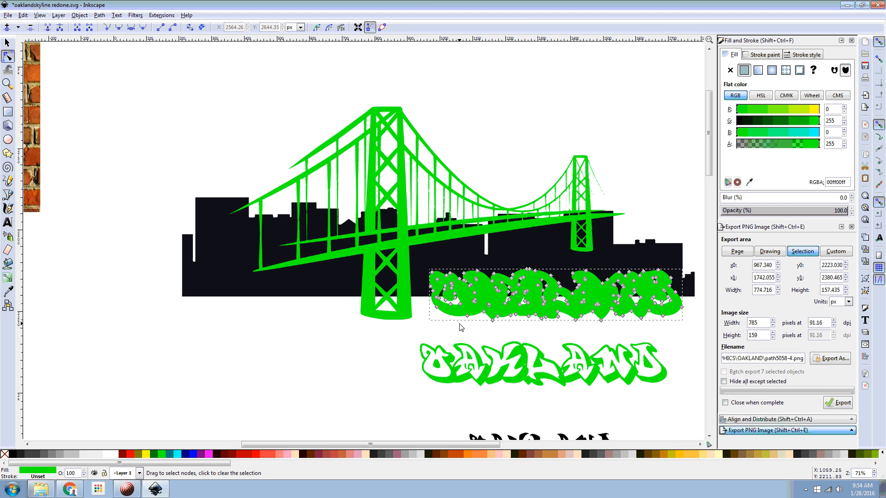
Step: Fill the green OAKLAND copy below the skyline with black and place it centred over the thick green backing
click(7, 42)
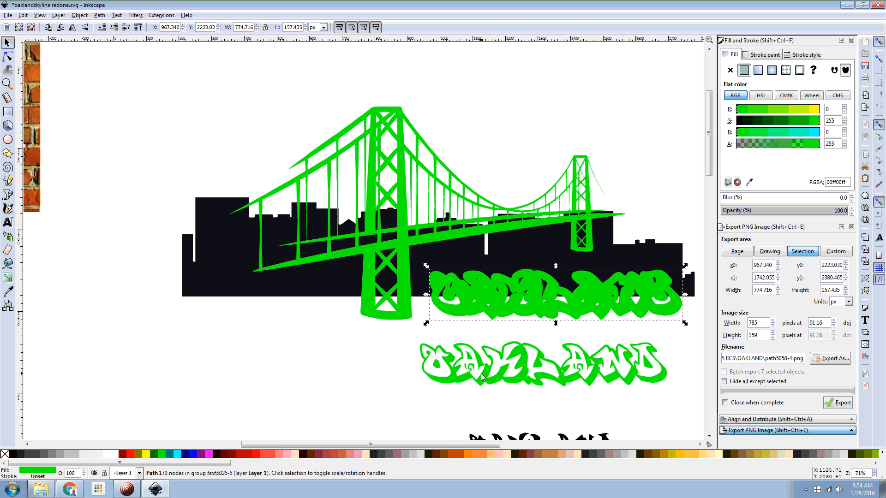
drag(481, 377, 481, 355)
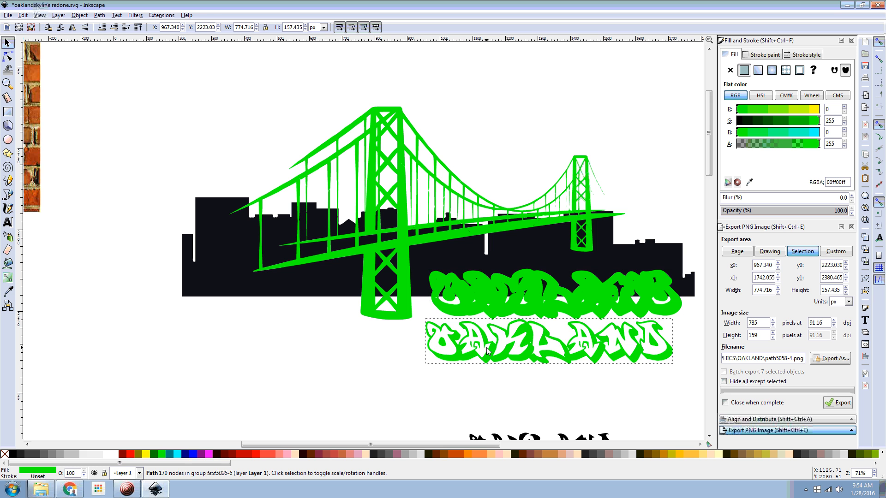
click(13, 455)
drag(532, 344, 538, 292)
Step: Outset the green backing path behind the black OAKLAND lettering once more, to about 781 × 165 px
click(442, 318)
click(443, 316)
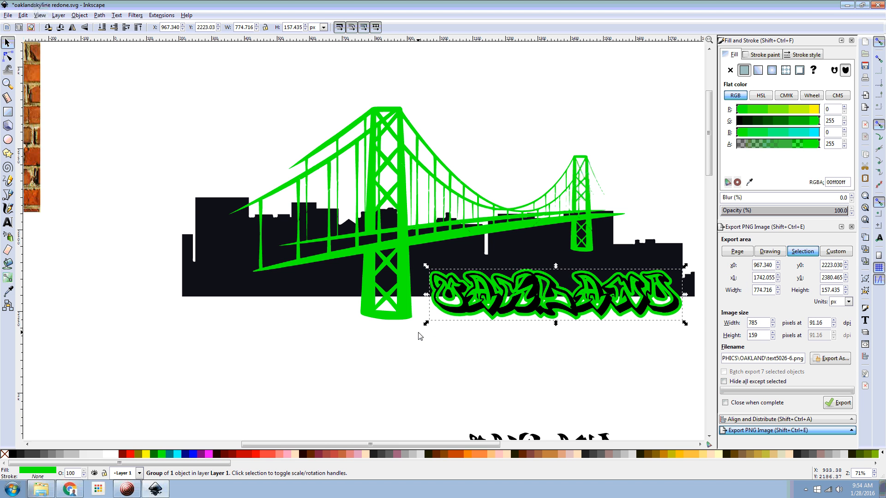
key(ctrl+parenright)
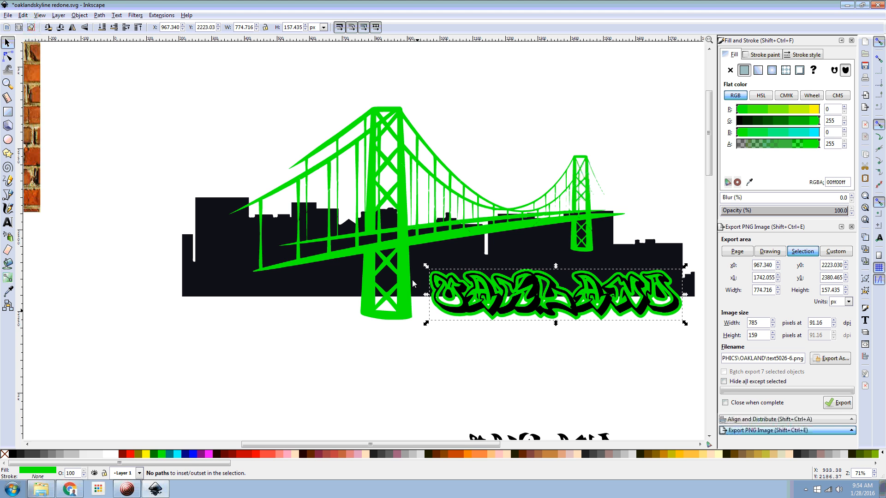
click(7, 56)
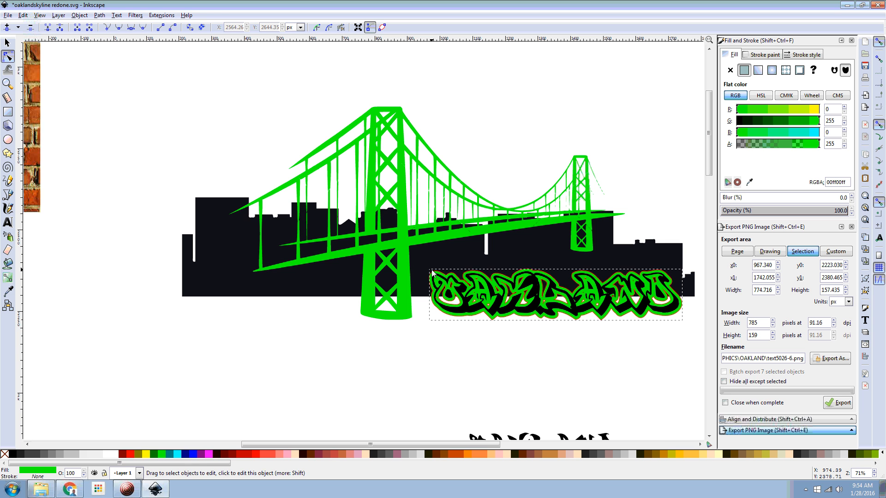
click(432, 275)
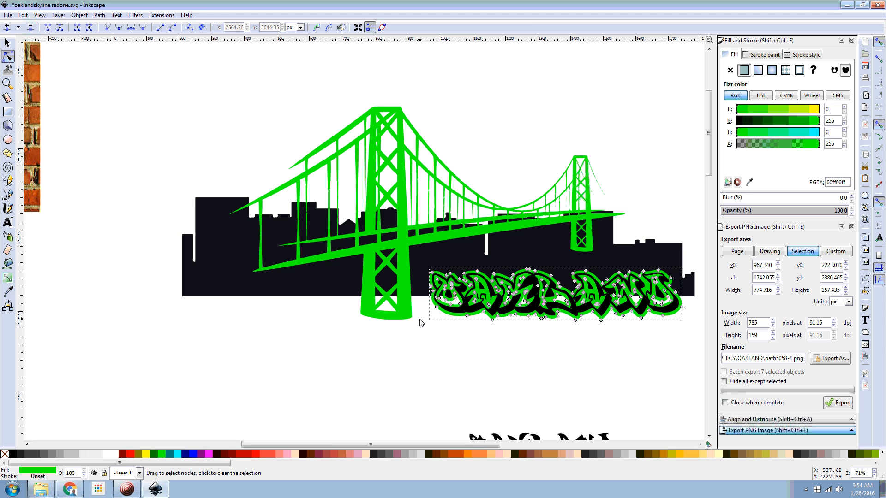
key(ctrl+parenright)
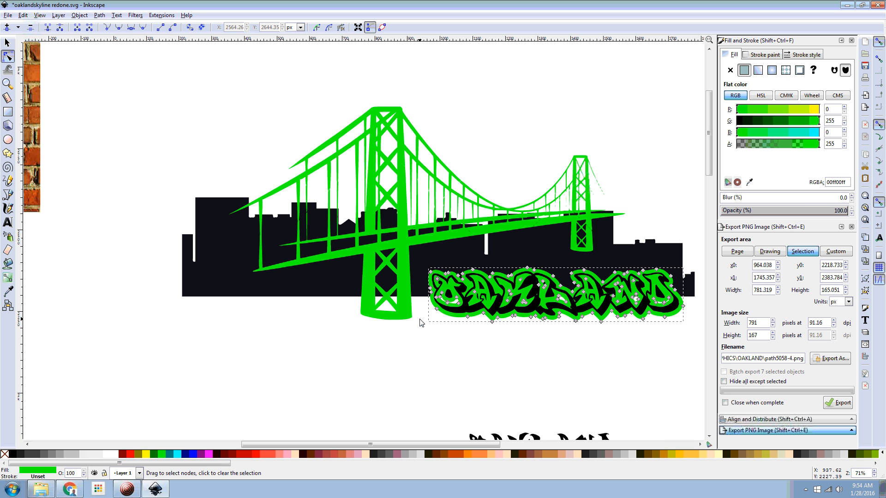
click(409, 346)
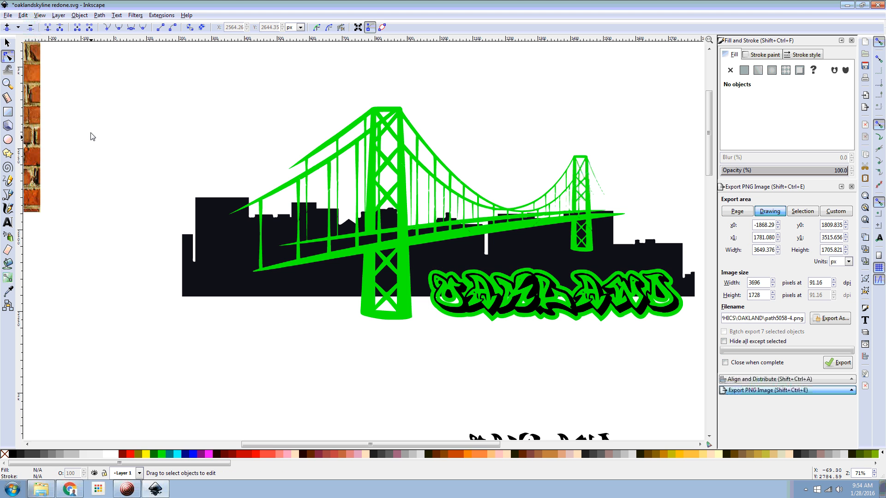
Step: Move the black OAKLAND lettering off the green backing to the empty area just below the skyline
key(s)
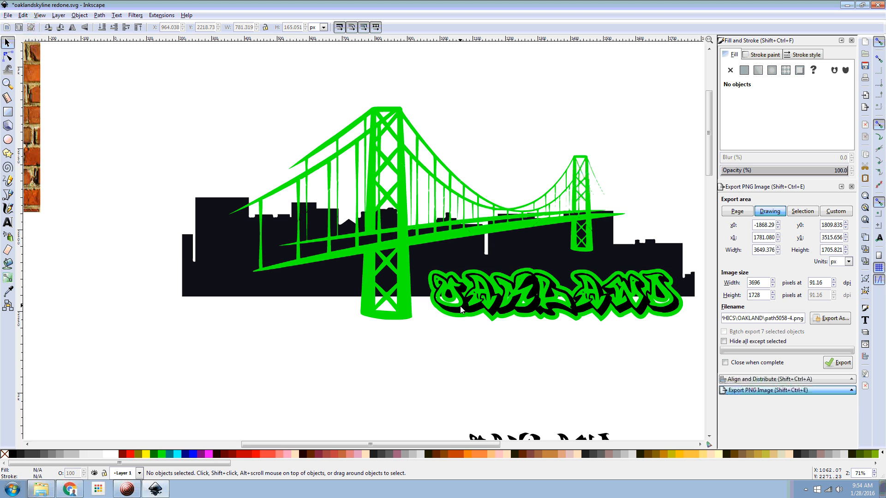
drag(459, 317, 447, 387)
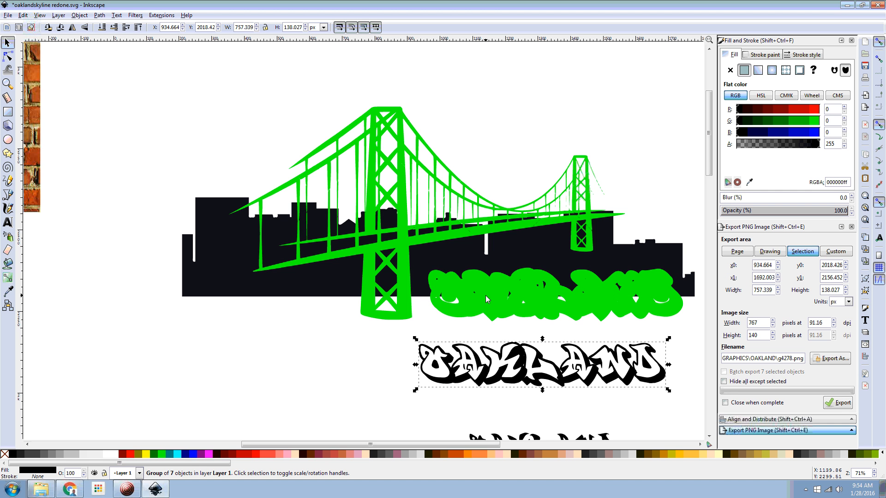
Step: Break apart the green OAKLAND backing path inside its group into separate outline pieces
click(486, 295)
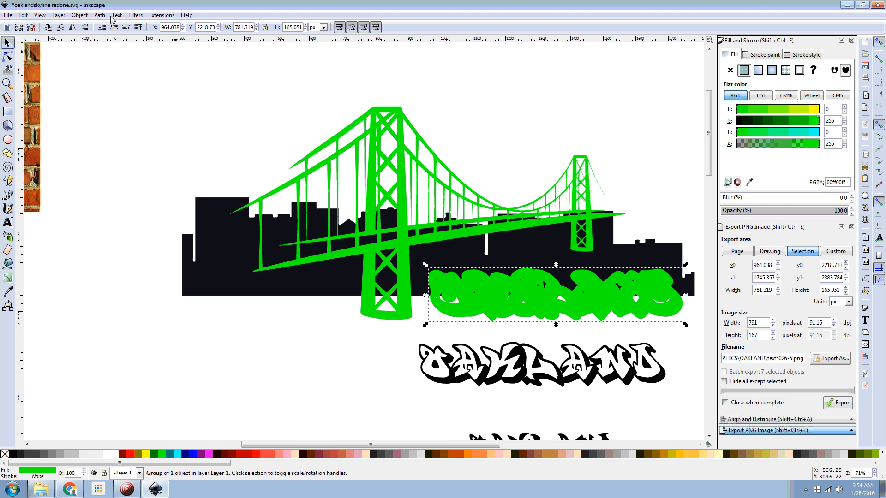
click(91, 15)
click(100, 15)
click(99, 16)
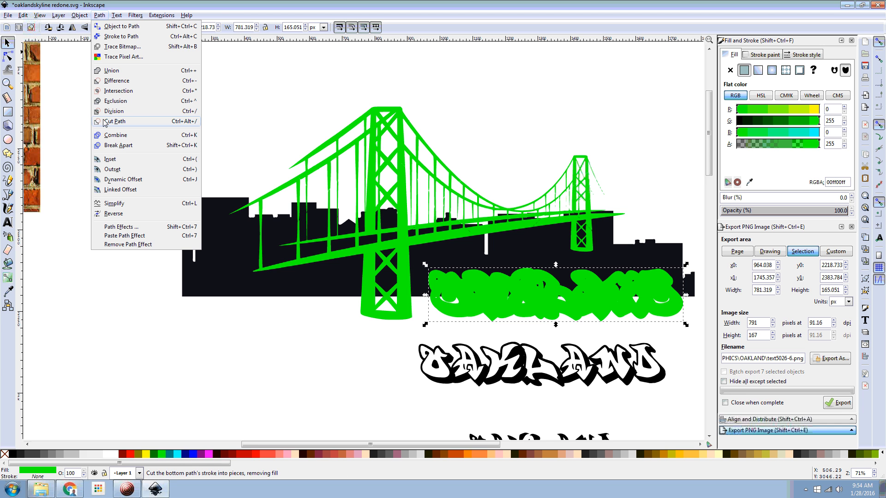
click(118, 146)
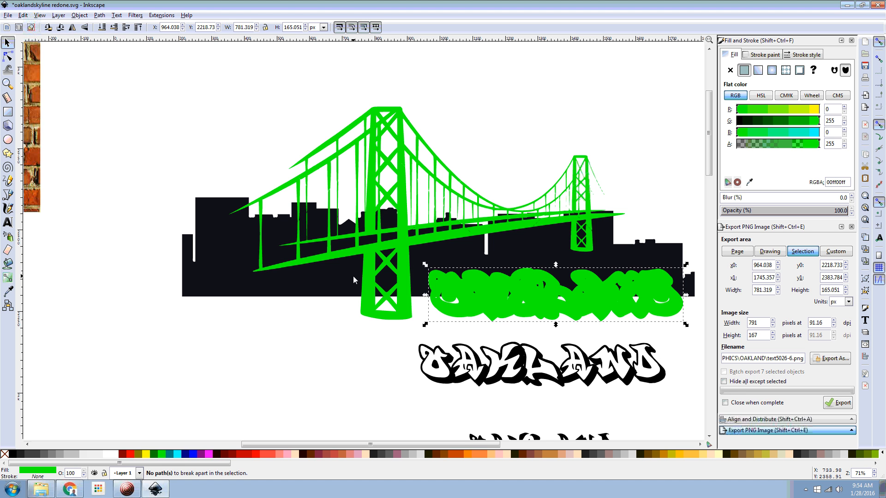
click(8, 56)
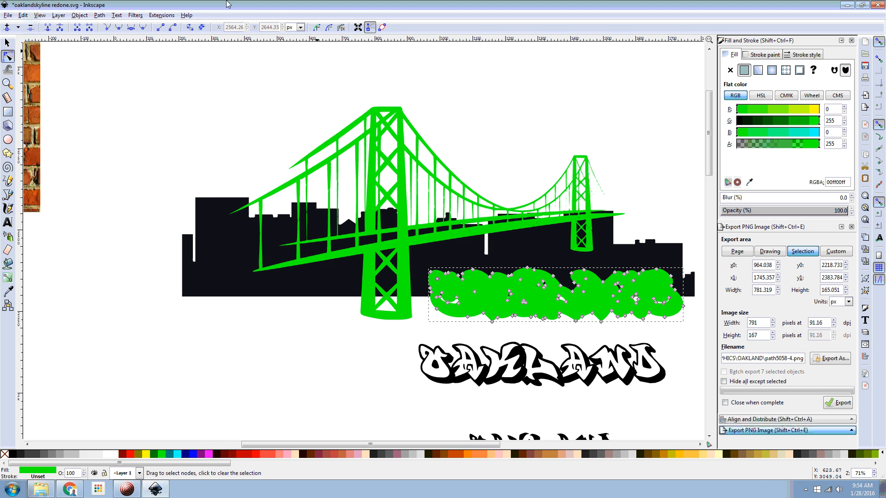
click(99, 15)
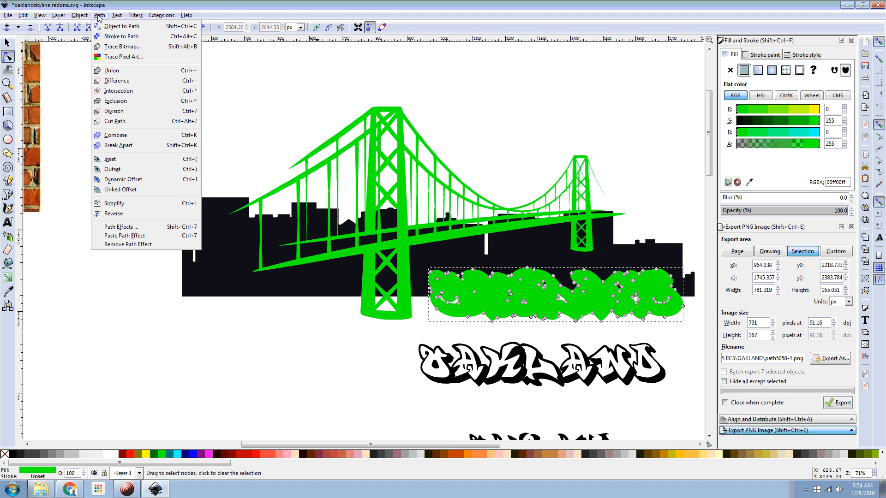
click(118, 145)
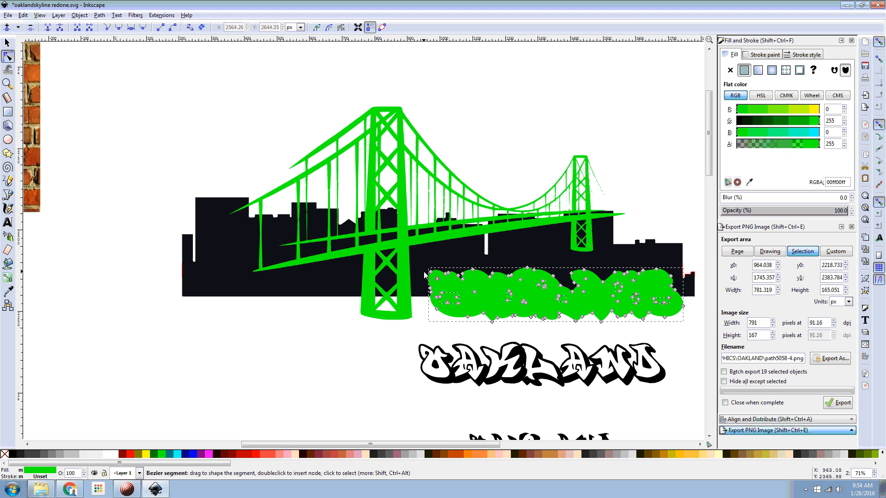
Step: Select all nodes of the broken-apart green backing pieces and unite them into one solid shape without inner holes
drag(422, 263, 685, 333)
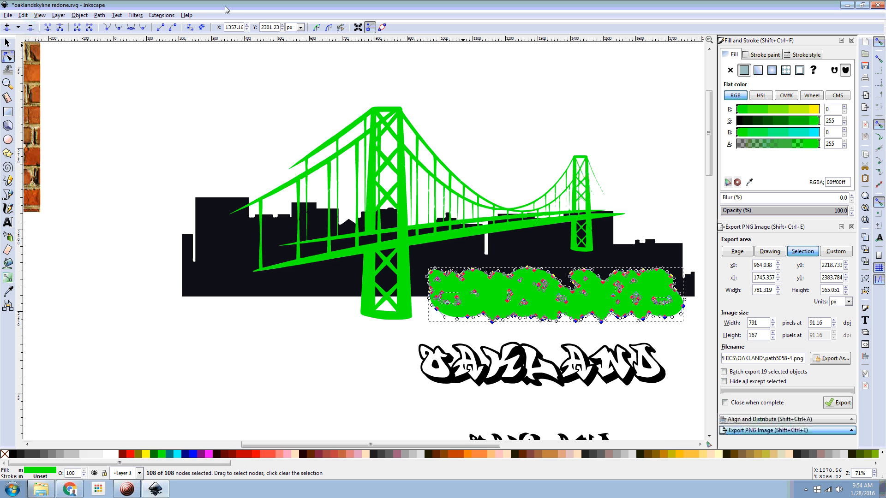
click(78, 15)
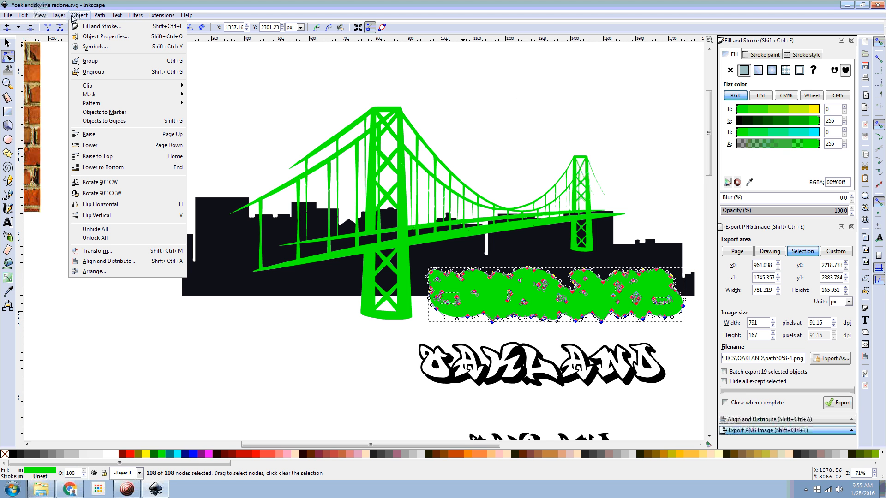
mouse_move(100, 16)
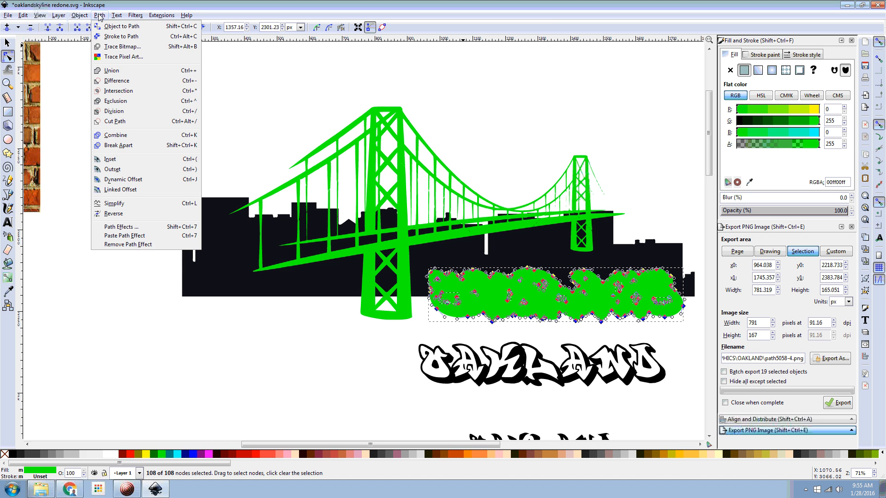
click(106, 72)
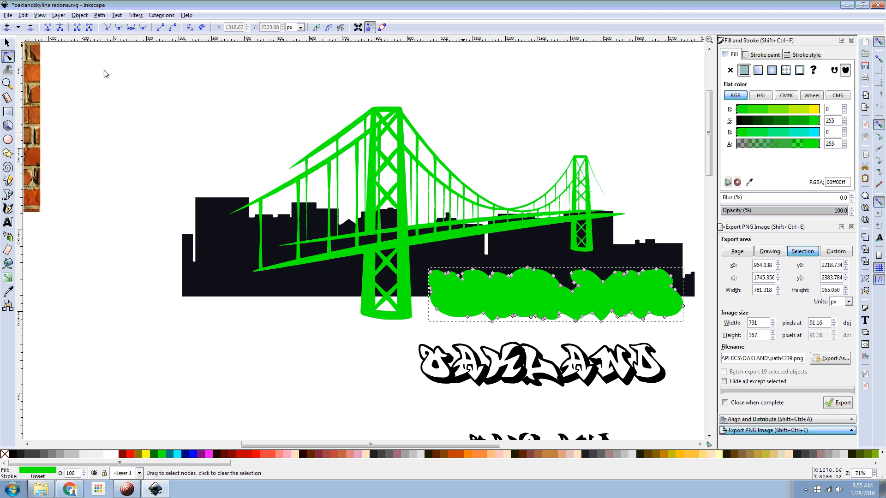
click(8, 43)
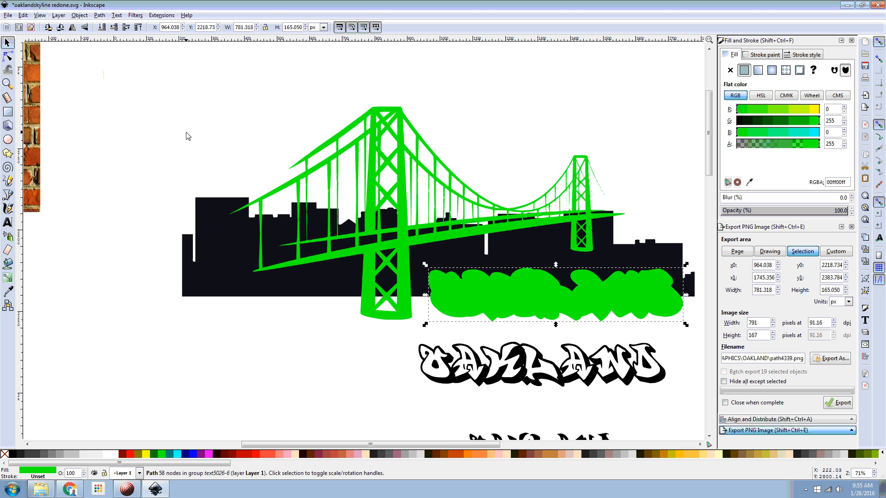
Step: Move the black OAKLAND lettering slightly down and to the left in the empty area below the skyline
click(395, 346)
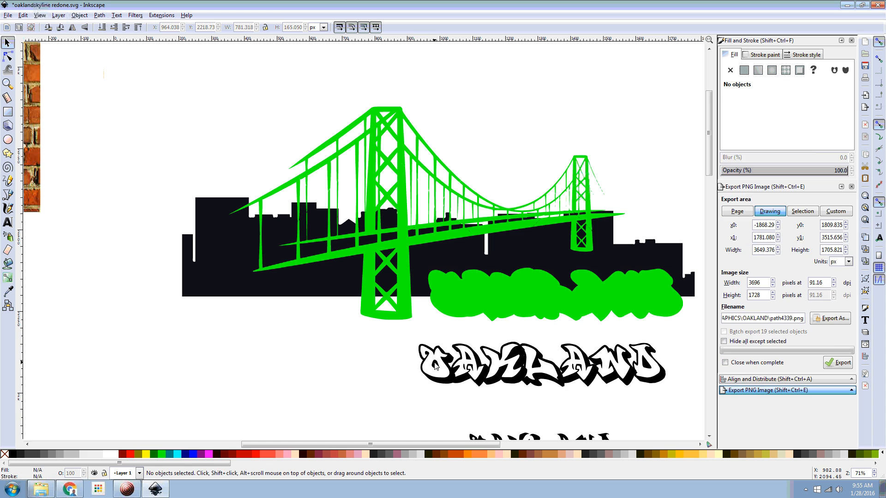
drag(439, 367, 455, 295)
key(ctrl+z)
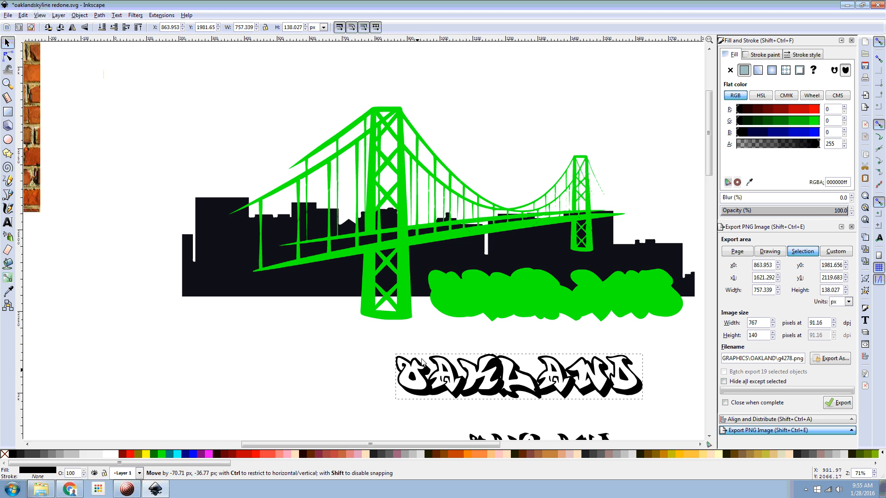
Step: Subtract the solid green backing path from the black skyline with Difference, cutting its outline out of the lower edge
click(444, 295)
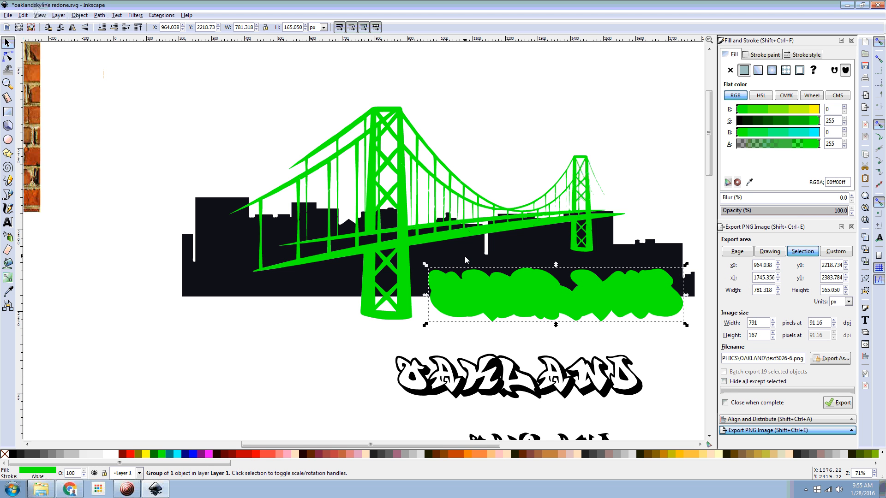
click(471, 301)
shift+click(464, 253)
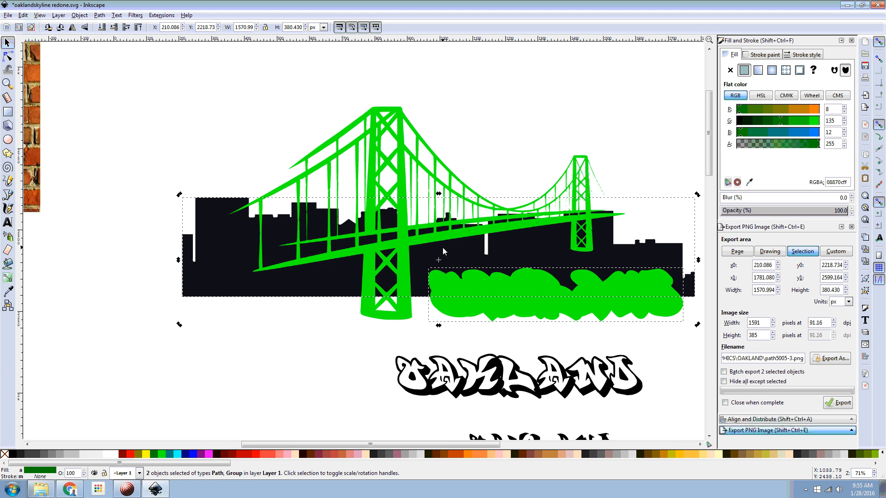
click(100, 15)
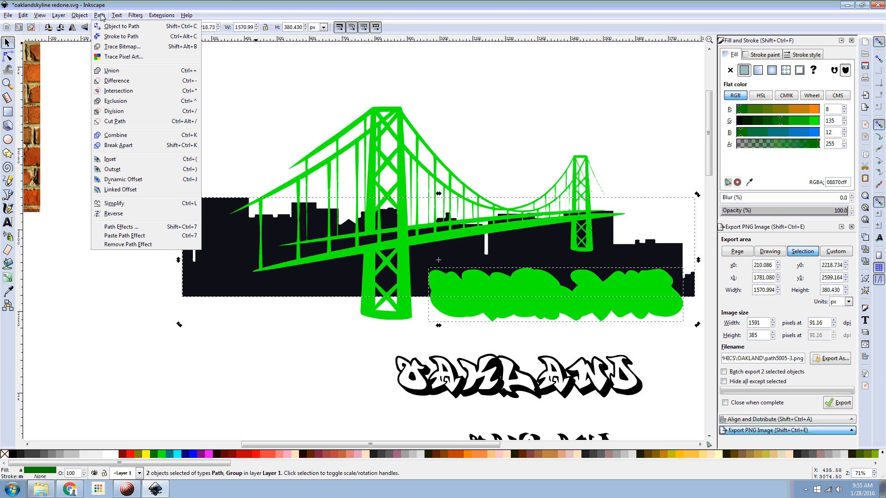
click(114, 86)
click(99, 15)
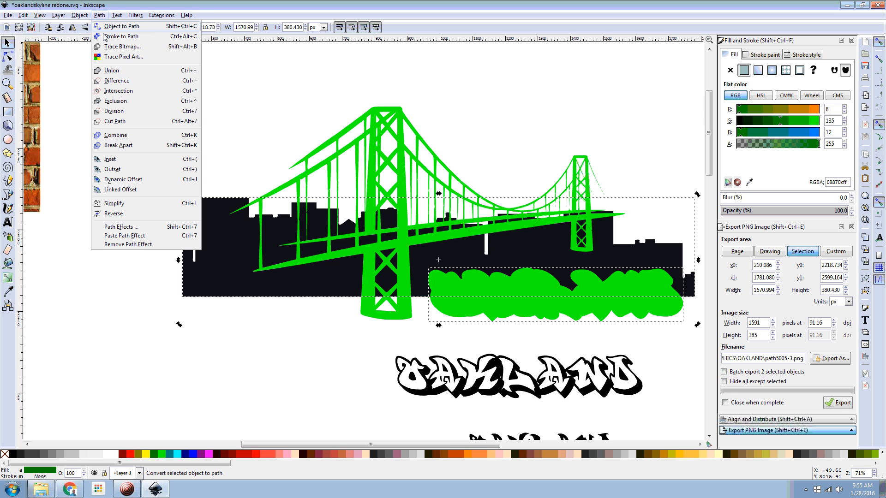
click(118, 81)
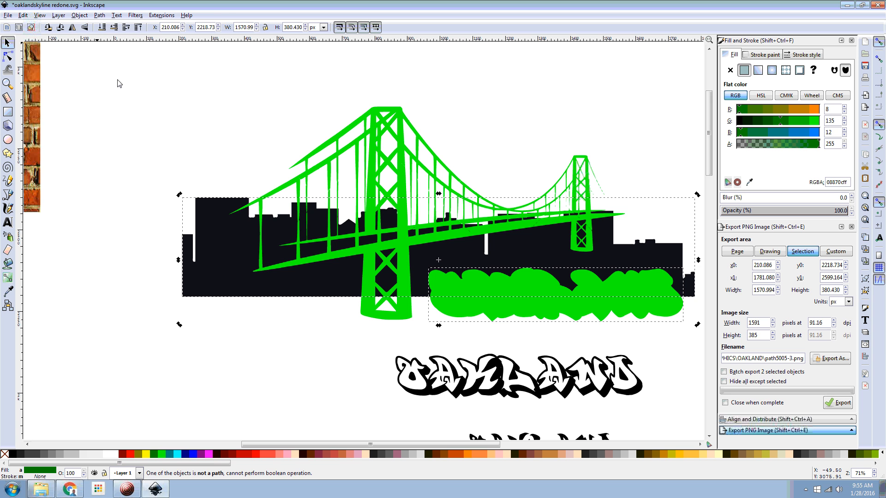
click(6, 56)
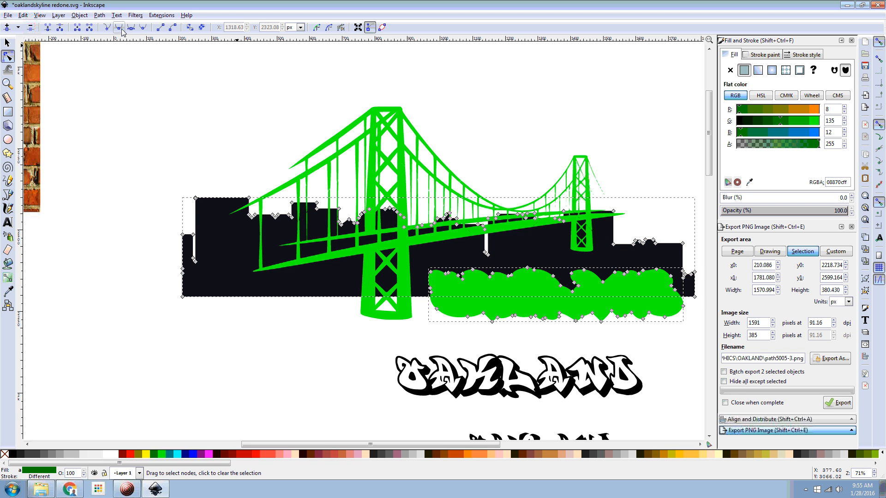
click(99, 16)
click(108, 82)
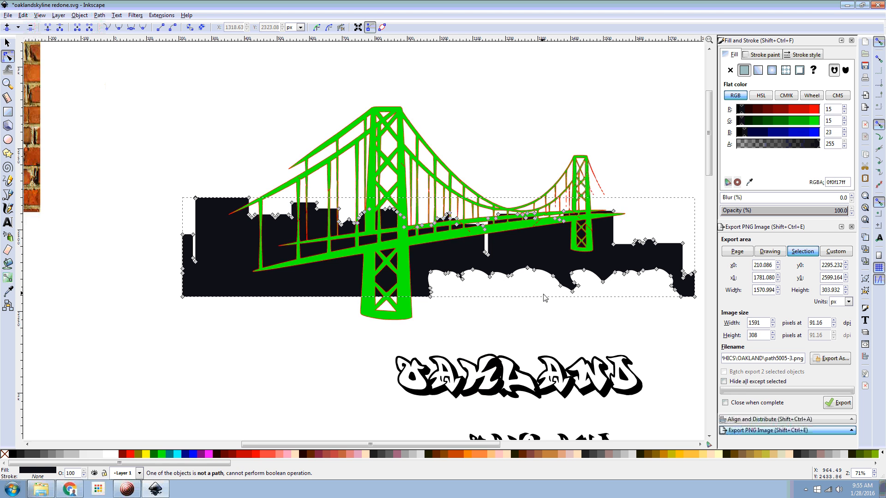
key(s)
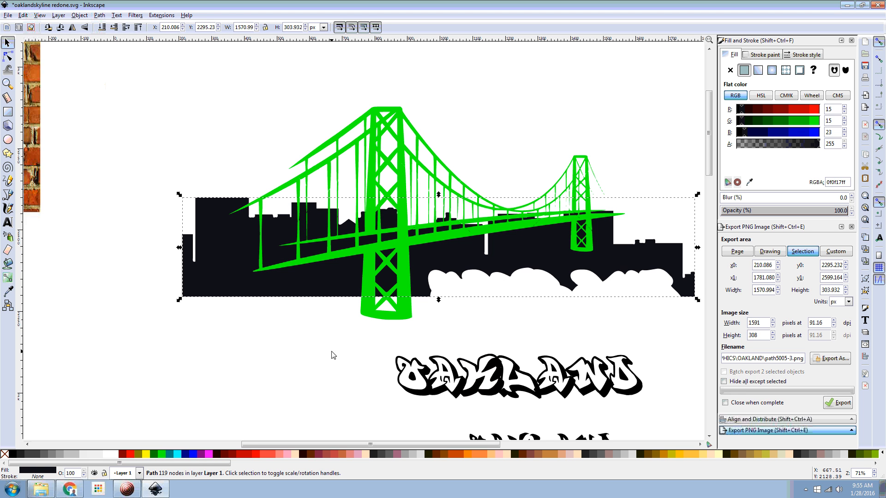
Step: Place the black OAKLAND lettering centred in the cut-out at the skyline's lower edge and compare it with the brick-wall reference
drag(467, 386, 493, 300)
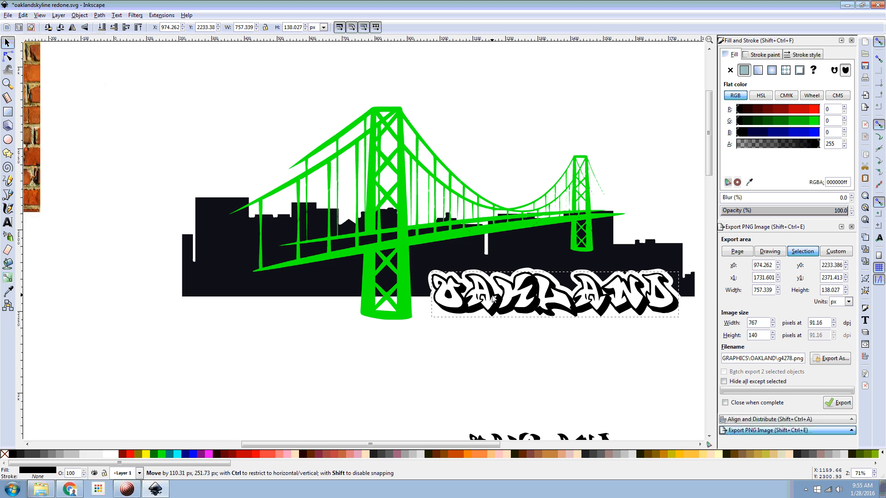
drag(493, 299, 493, 299)
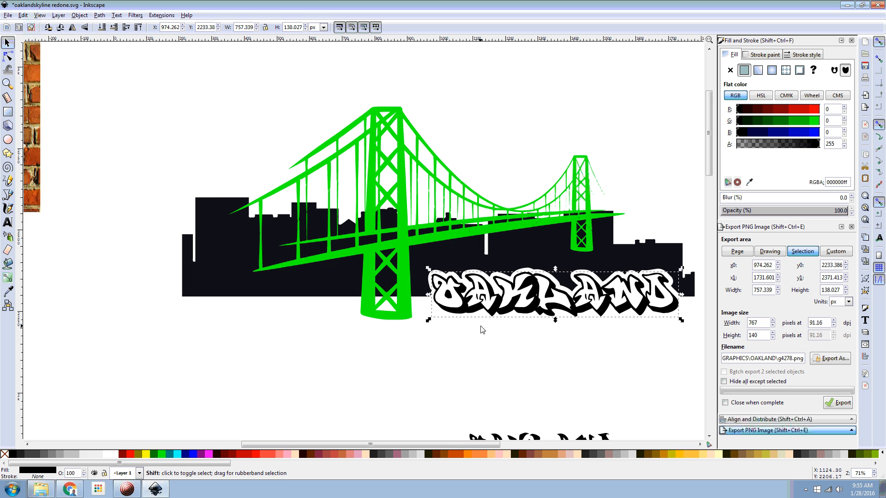
scroll(473, 337, right, 2)
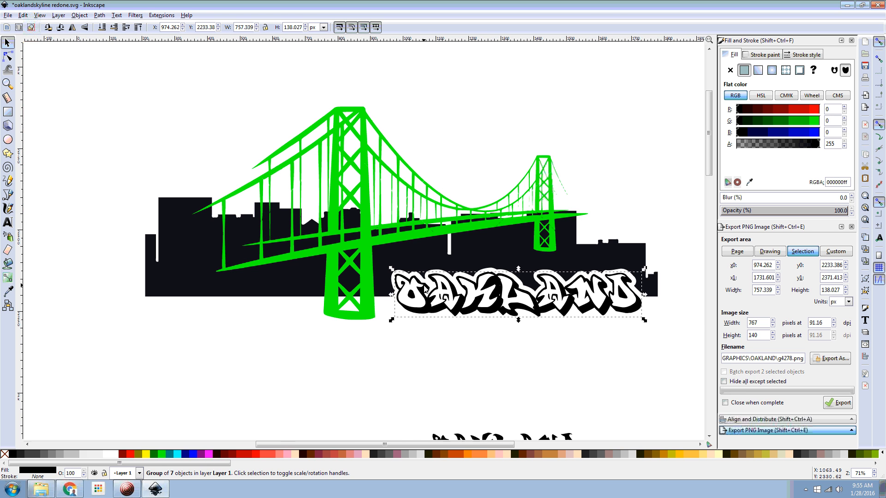
scroll(212, 287, down, 3)
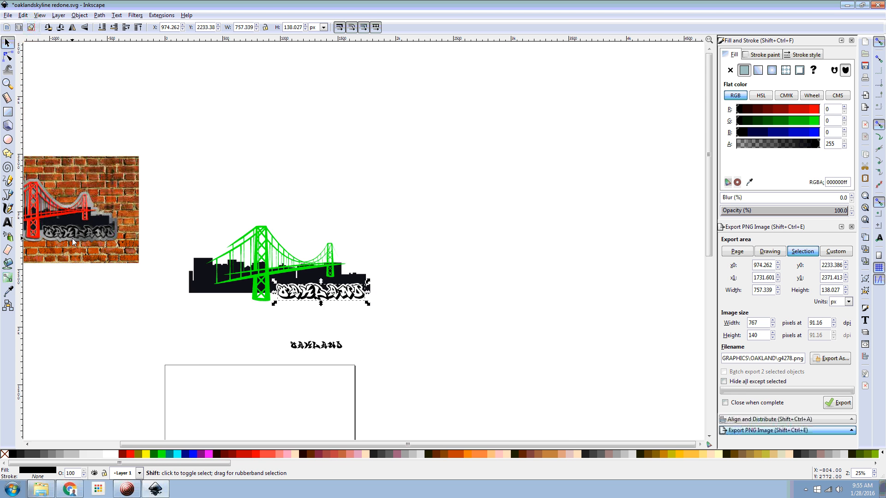
scroll(77, 234, left, 2)
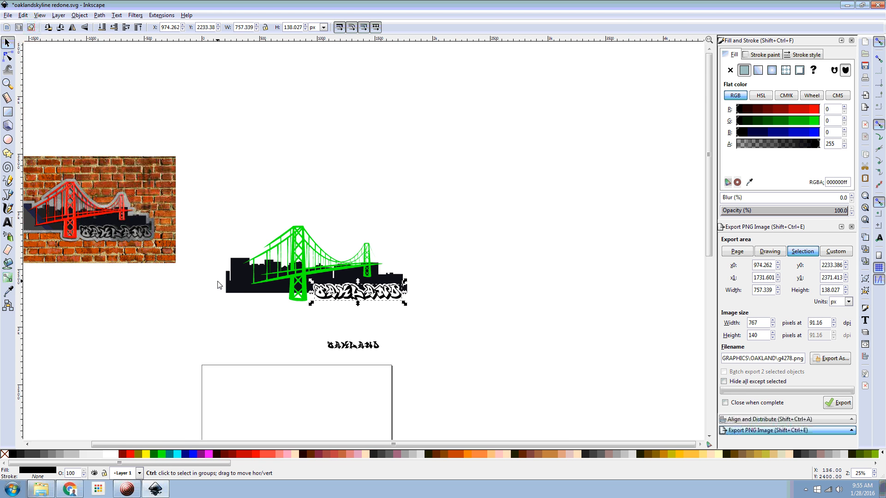
Step: Duplicate the black skyline on top of the bridge and outset the copy repeatedly to about 1591 × 324 px
scroll(220, 288, up, 2)
click(252, 266)
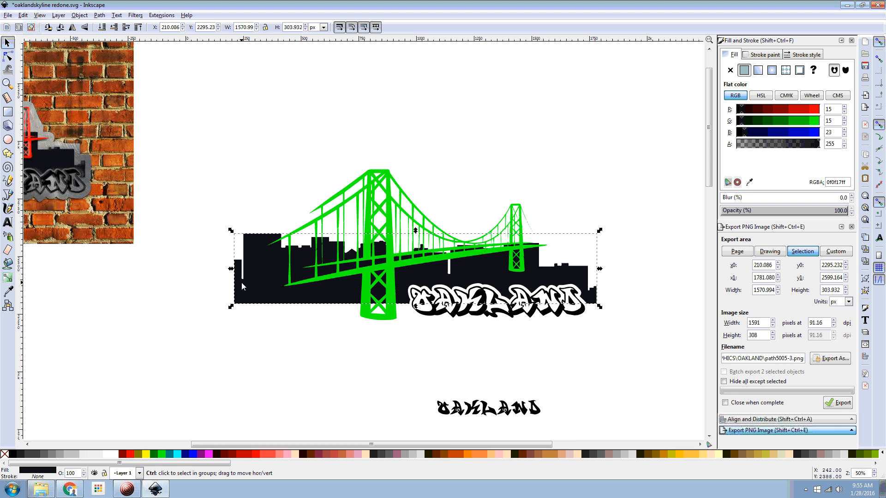
key(Home)
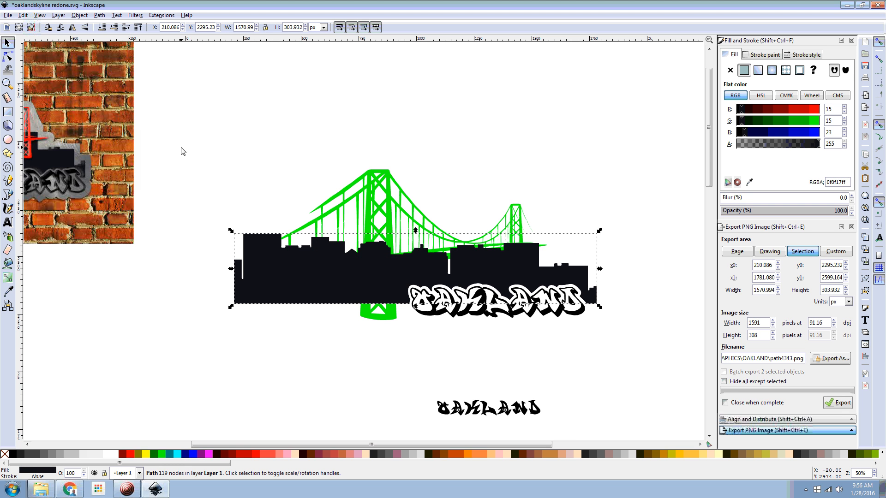
key(ctrl+parenright)
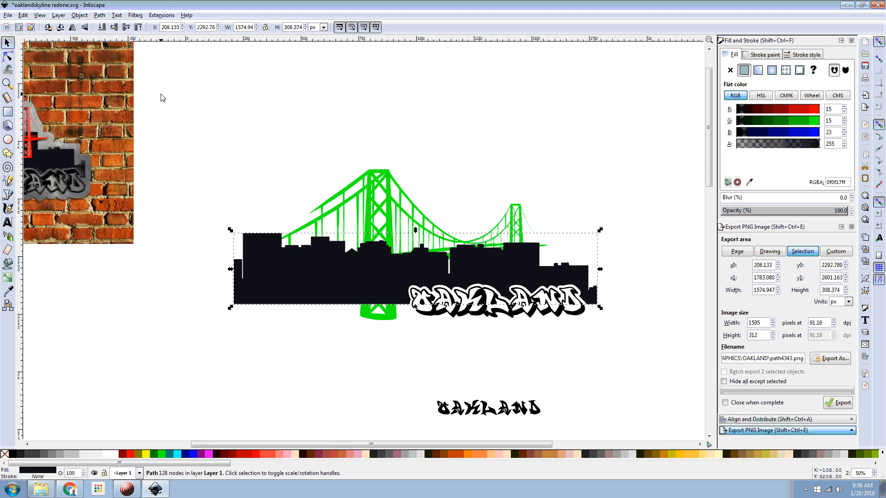
key(ctrl+parenright)
key(ctrl+parenright)
key(ctrl+parenright)
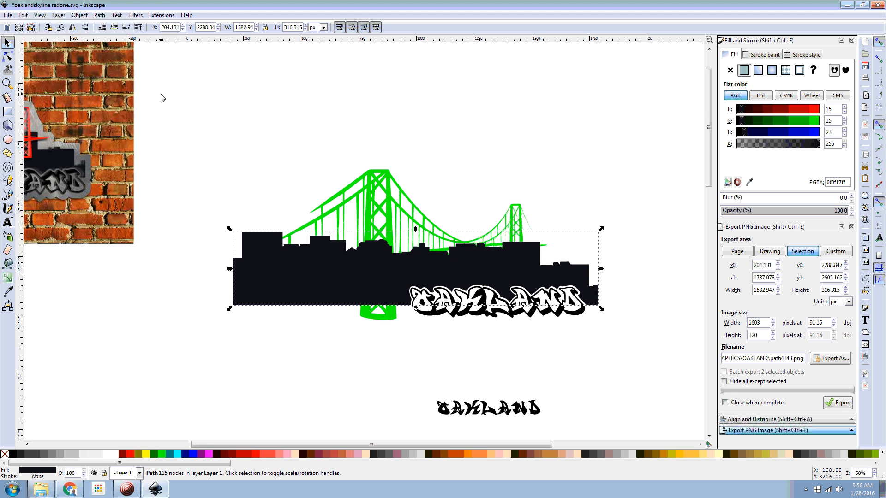
key(ctrl+parenright)
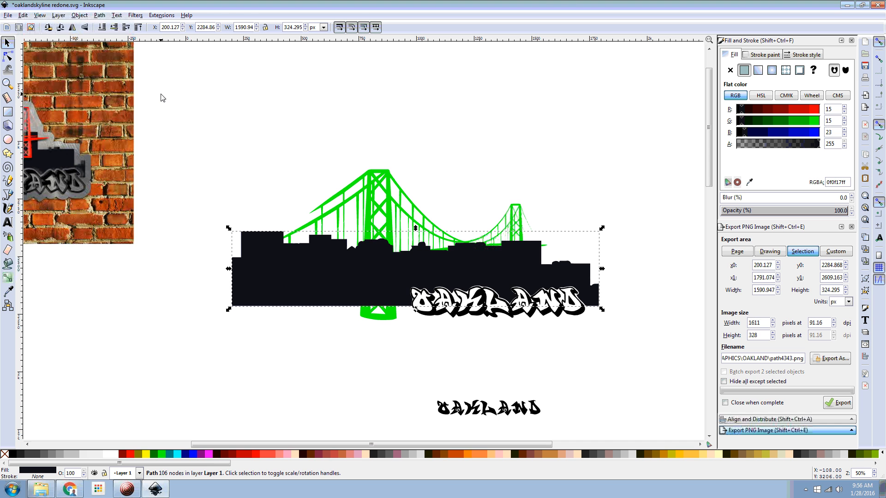
Step: Fill the outset skyline copy with bright green and send it to the bottom behind the black skyline and bridge
click(162, 455)
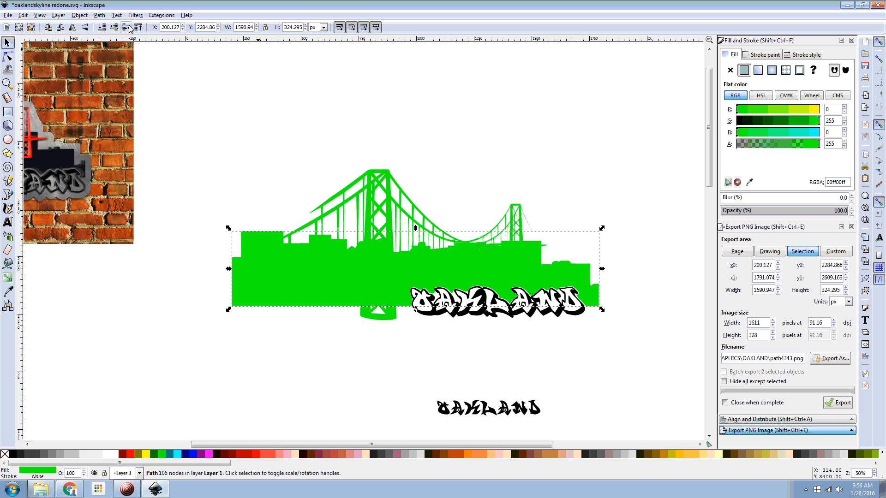
click(102, 28)
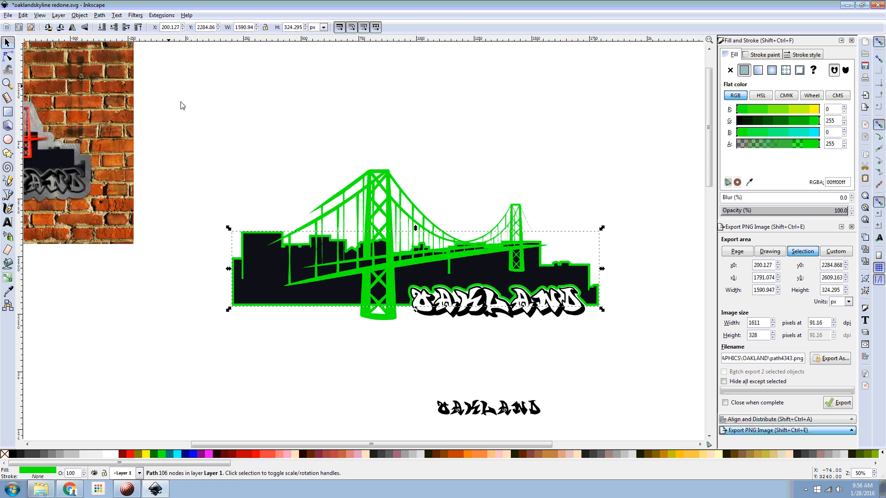
key(ctrl)
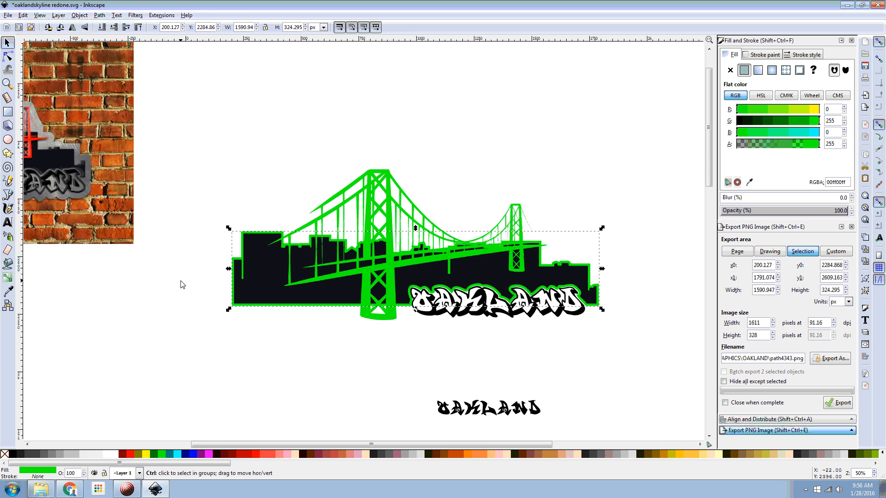
Step: Outset the green skyline backing further, to about 1603 × 336 px
key(ctrl+parenright)
key(ctrl+parenright)
key(ctrl+parenright)
key(ctrl+parenright)
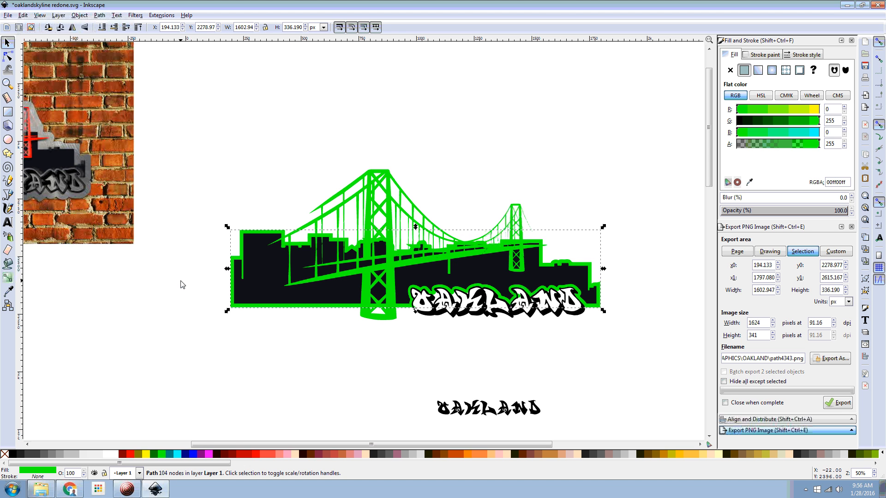
Step: Outset the green skyline backing further, to about 1647 × 381 px, and compare its border with the brick-wall reference
key(ctrl+parenright)
key(ctrl+parenright)
key(ctrl+parenright)
key(ctrl+parenright)
key(ctrl+parenright)
key(ctrl+parenright)
key(ctrl+parenright)
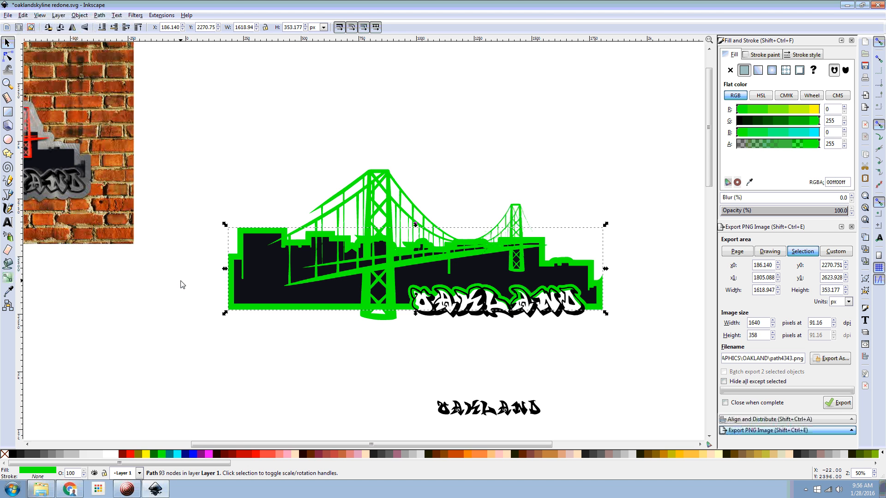
key(ctrl+parenright)
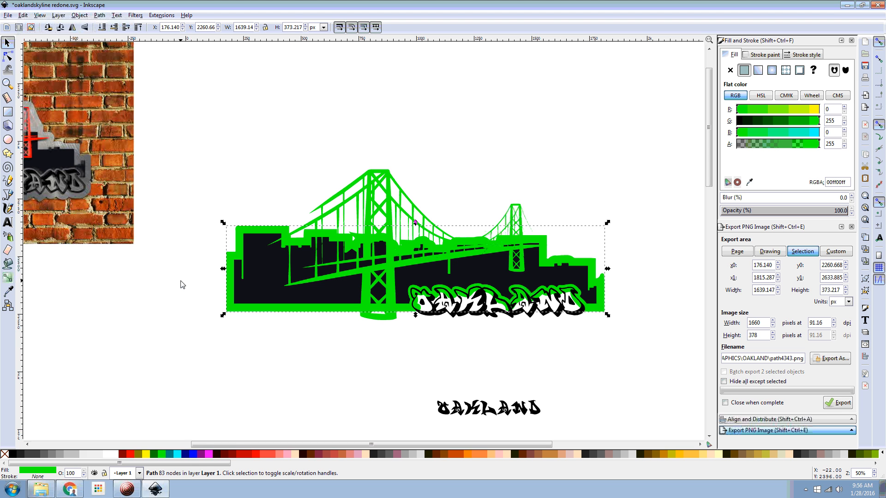
key(ctrl+parenright)
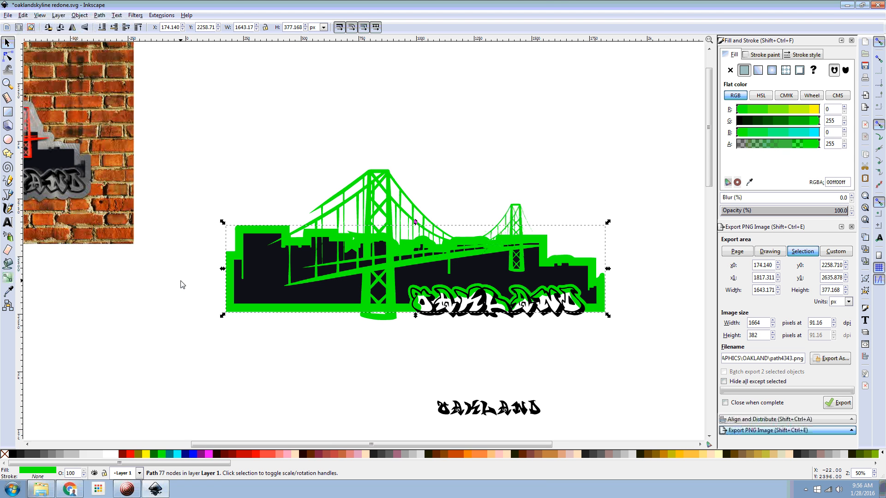
key(ctrl+parenright)
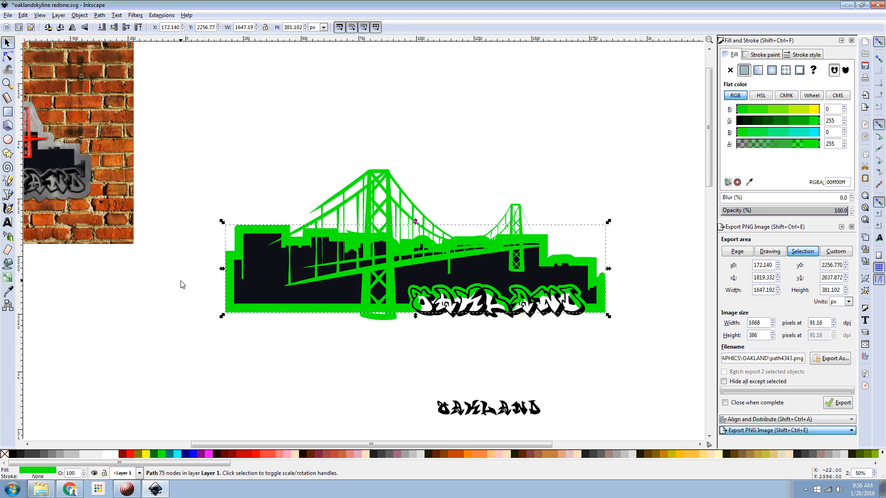
key(Escape)
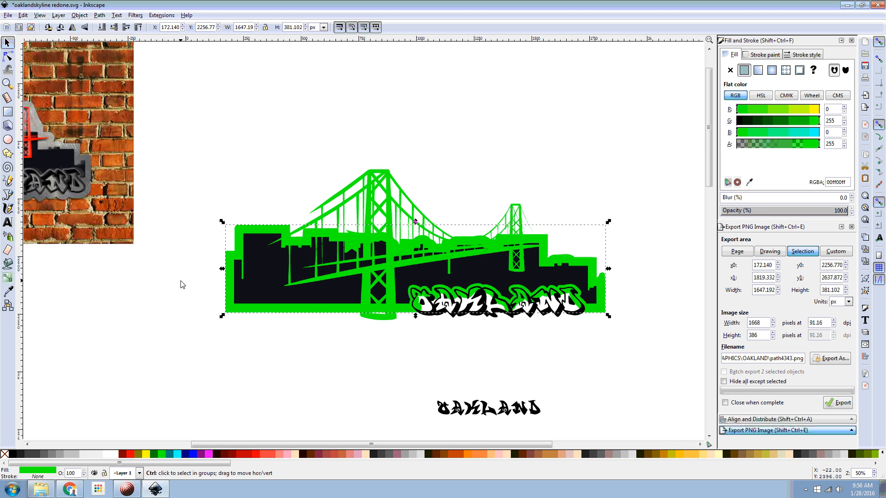
scroll(55, 222, left, 5)
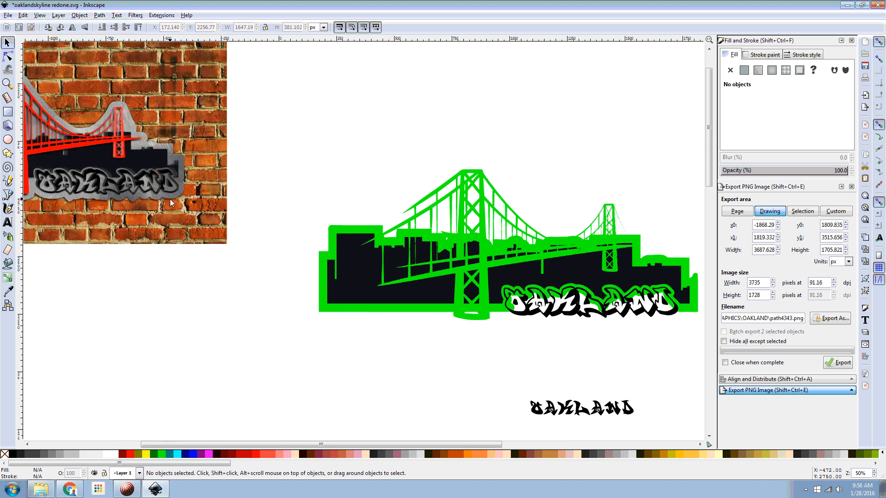
scroll(309, 442, right, 5)
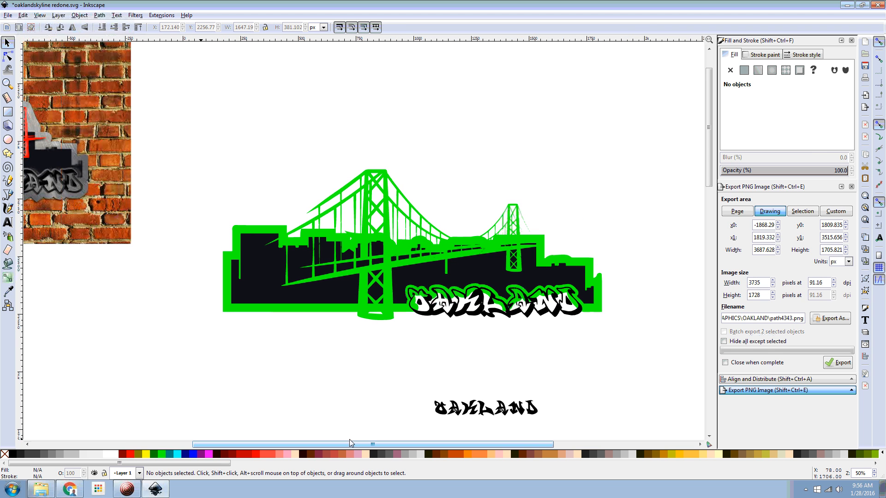
Step: Duplicate the black OAKLAND outline group, fill the copy with red and try to outset it as a group
click(432, 318)
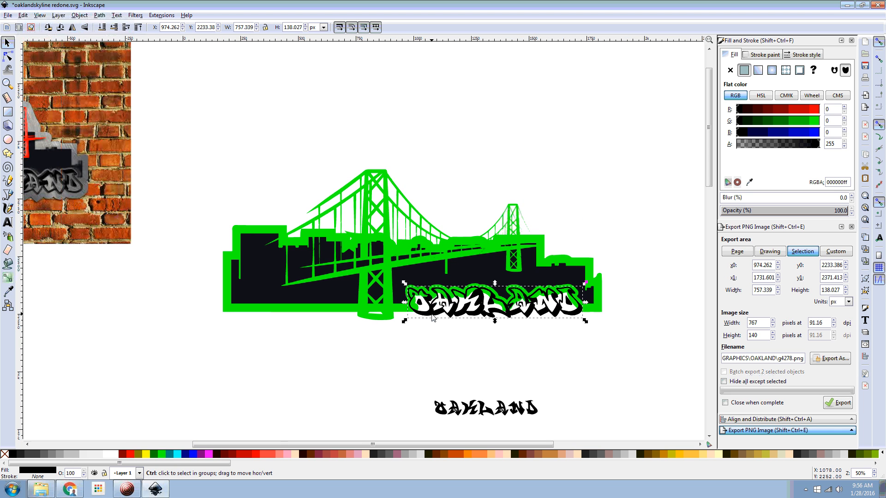
click(432, 318)
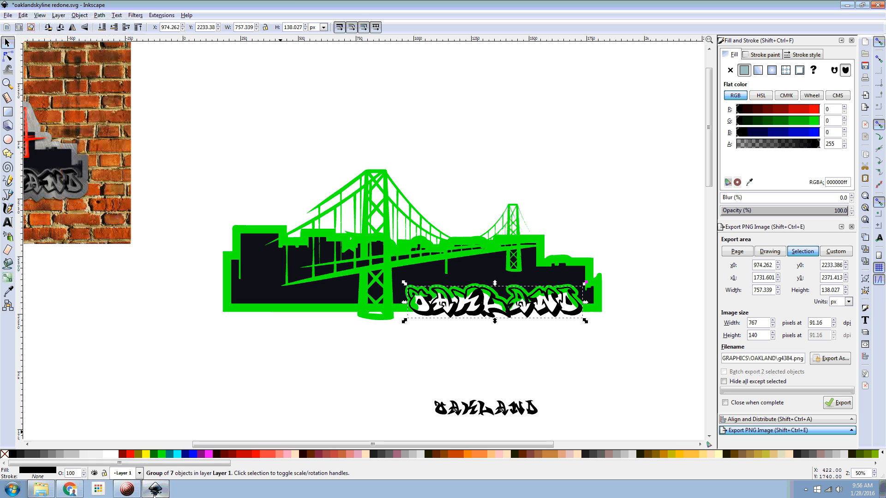
click(130, 454)
key(ctrl)
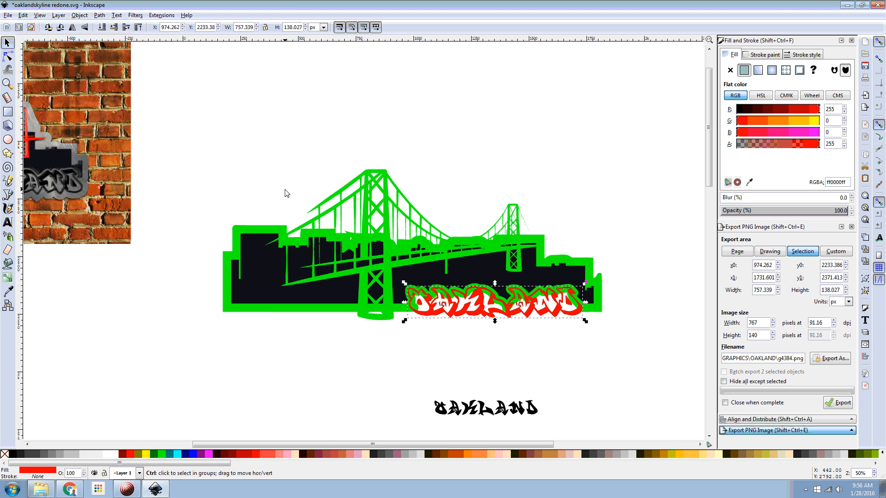
key(ctrl+parenright)
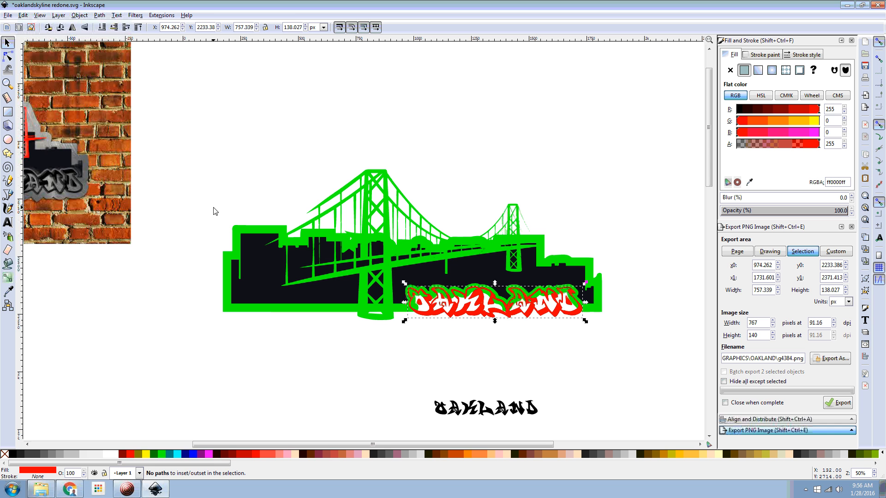
Step: Select all seven red letter paths inside the duplicated group and union them into one path
click(8, 56)
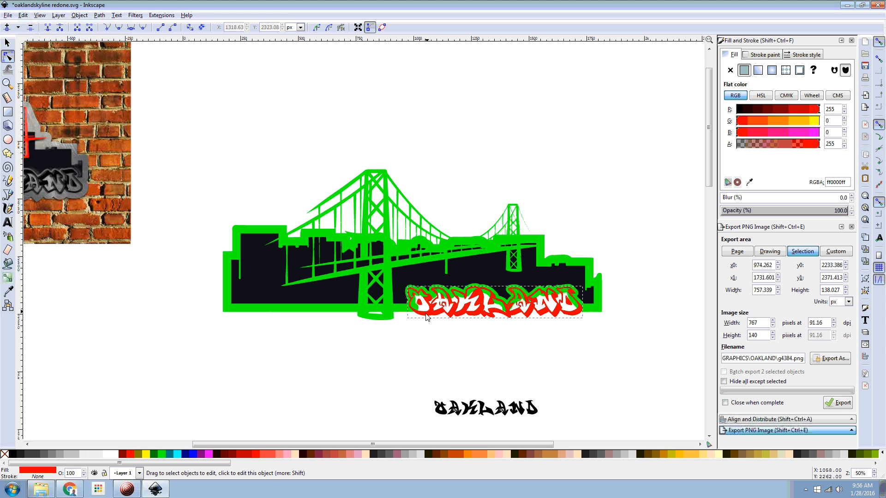
click(425, 315)
shift+click(447, 314)
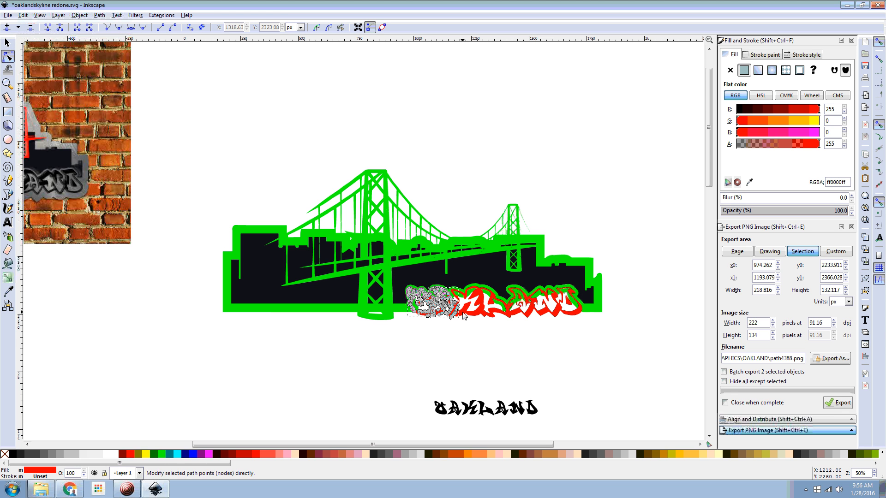
shift+click(473, 313)
shift+click(516, 315)
shift+click(537, 314)
shift+click(560, 314)
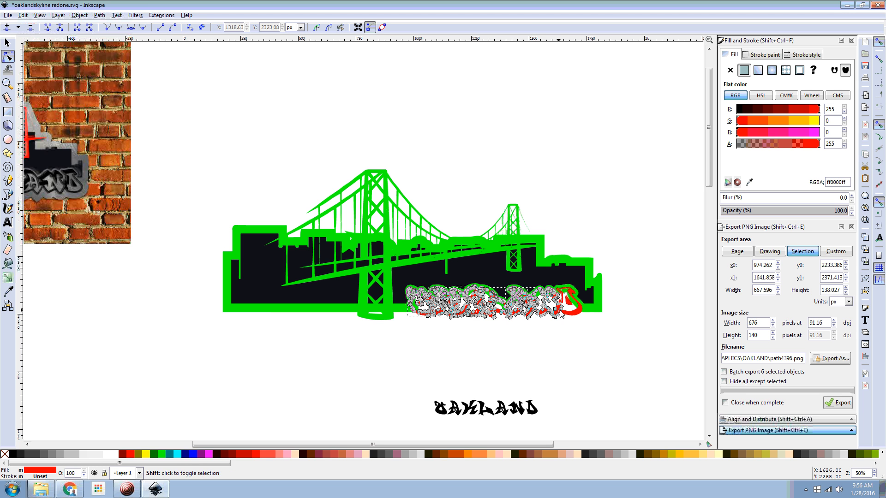
shift+click(566, 313)
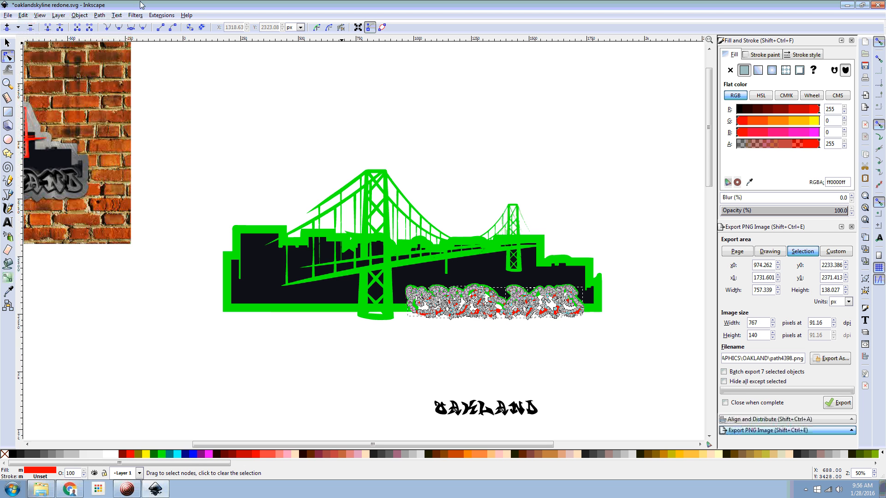
click(92, 16)
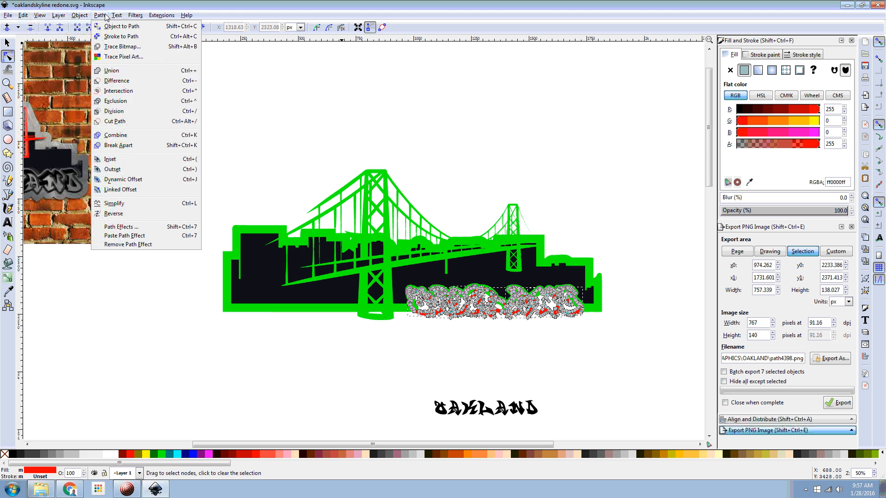
click(114, 72)
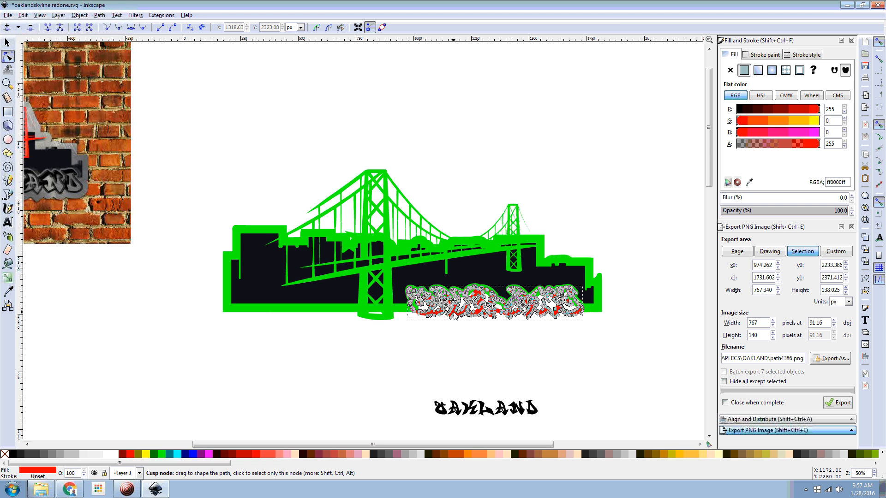
Step: Outset the united red lettering to about 775 × 157 px and fill it with navy blue
key(ctrl+parenright)
key(ctrl+parenright)
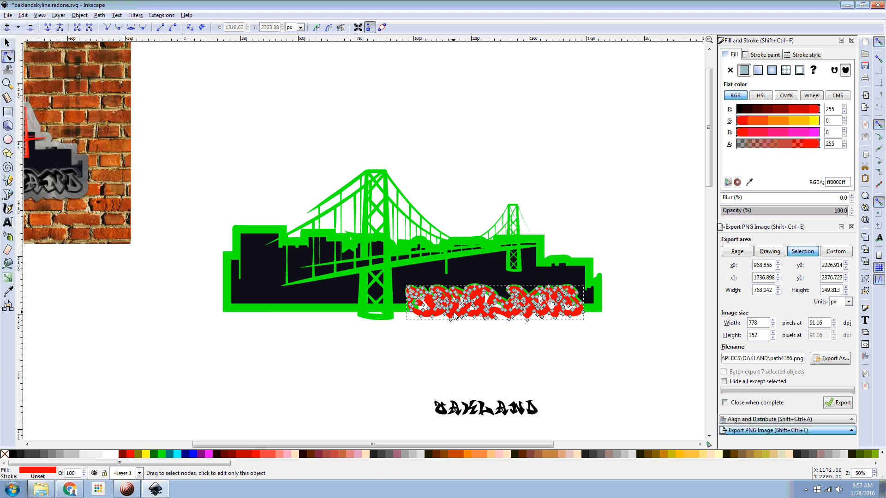
key(ctrl+parenright)
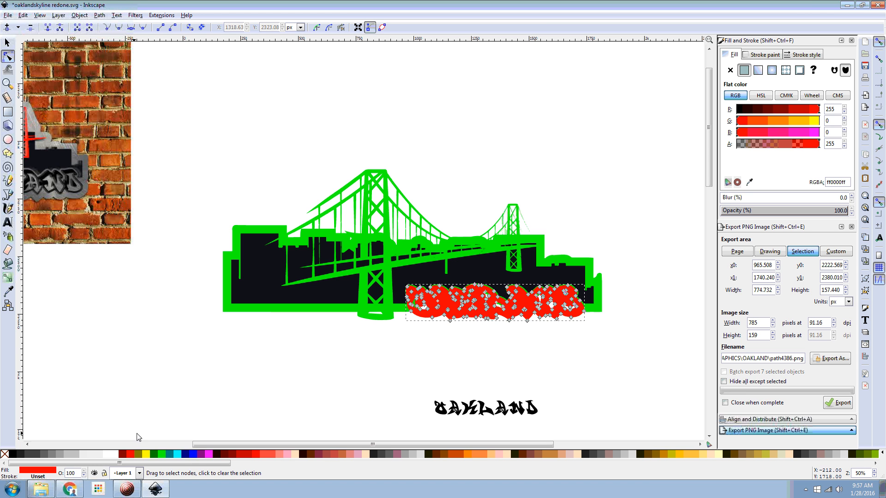
click(184, 454)
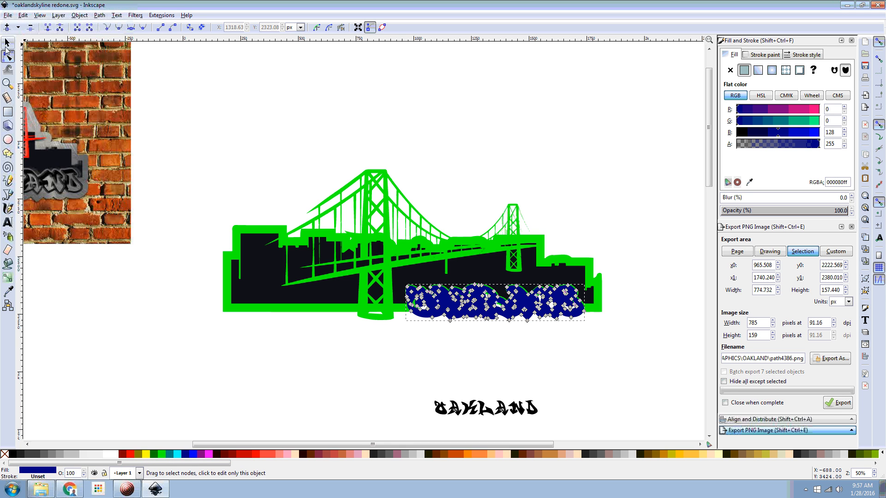
Step: Select the navy lettering group and send it to the bottom, behind the black lettering and green skyline backing
click(7, 42)
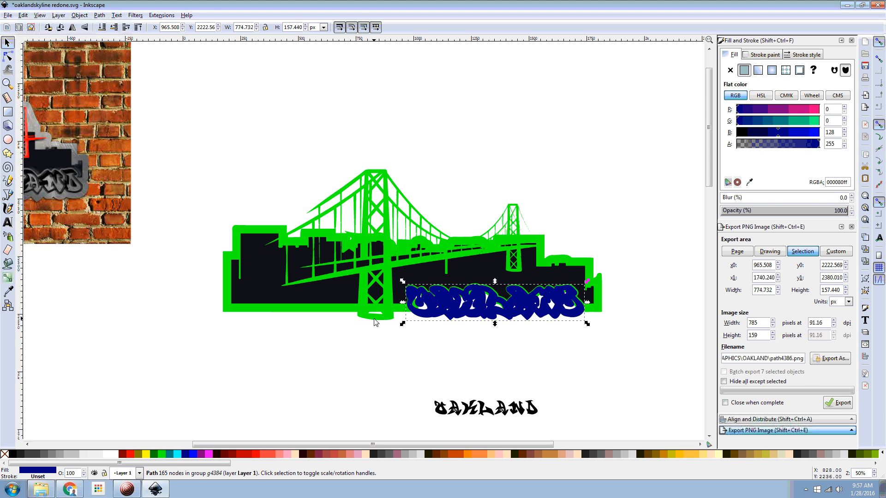
click(405, 314)
click(411, 312)
click(102, 27)
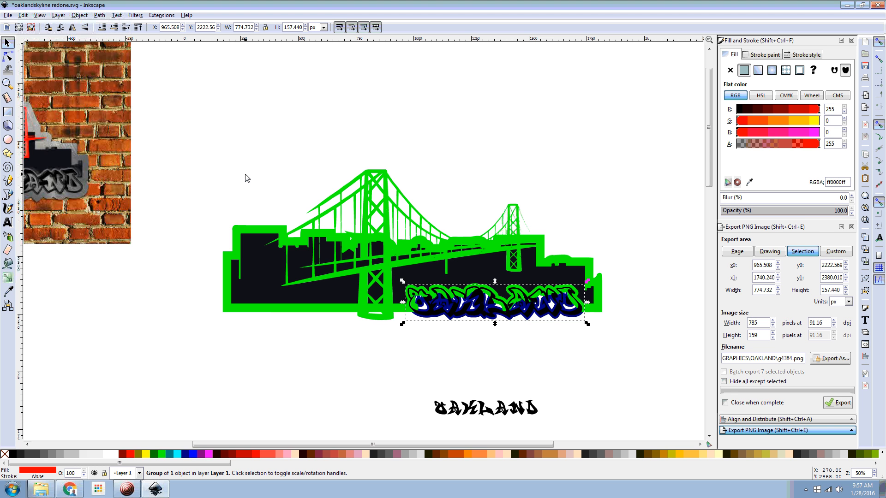
Step: Break apart the navy lettering path and union all its pieces into one solid silhouette without holes
scroll(447, 319, up, 2)
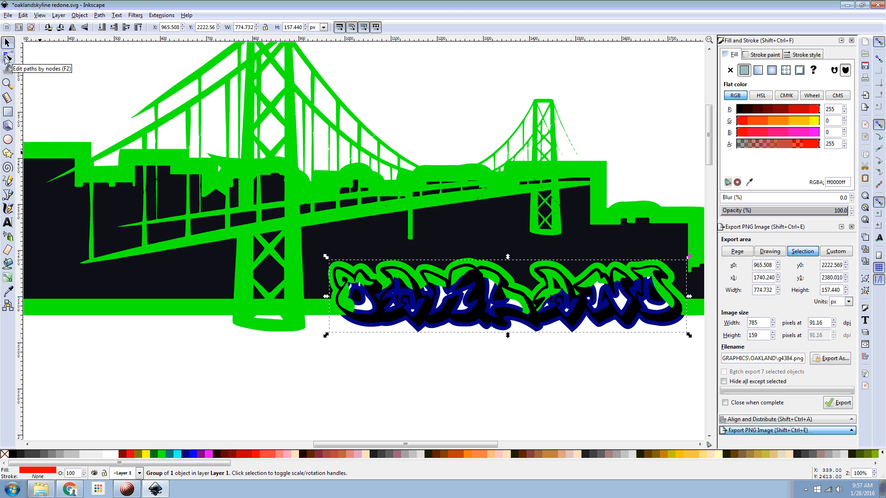
click(8, 57)
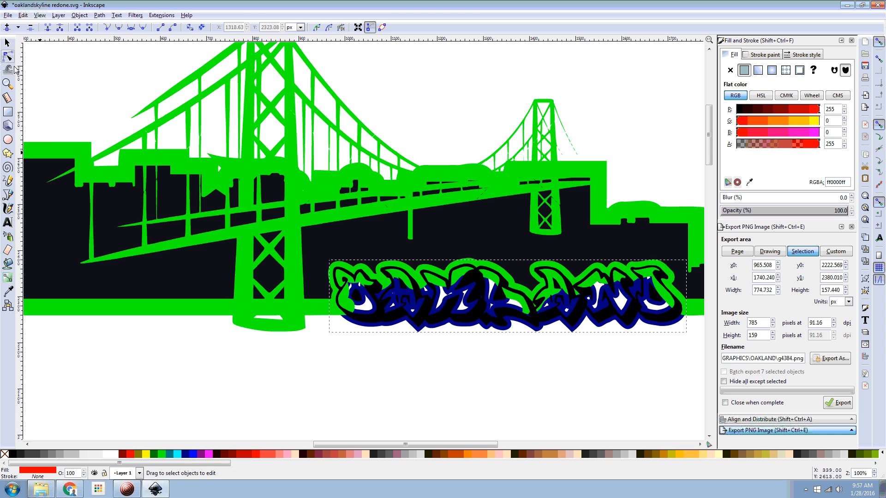
click(367, 328)
click(99, 15)
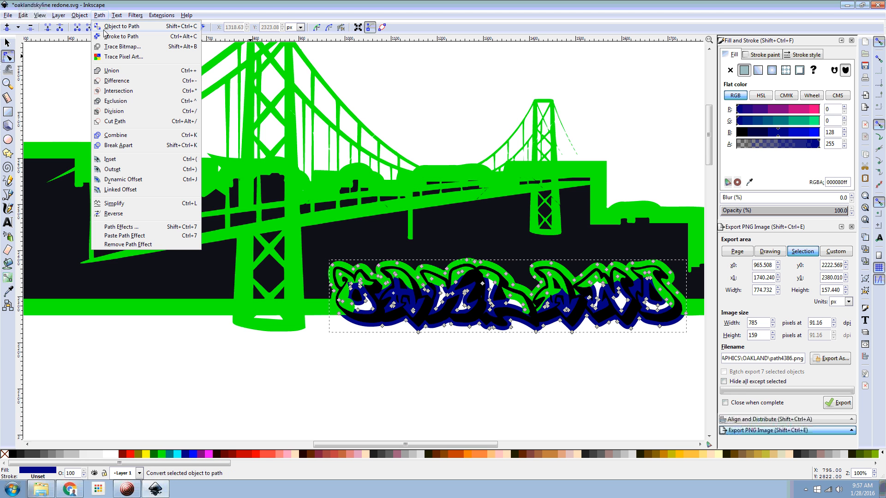
click(118, 145)
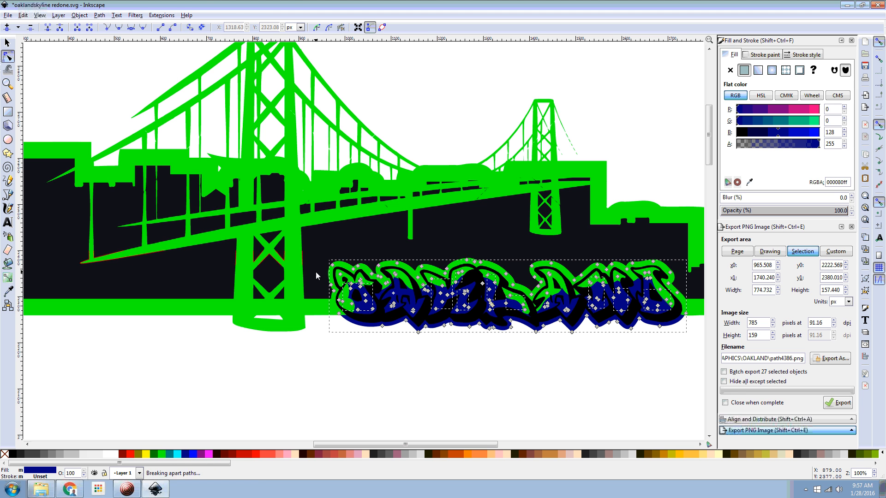
drag(309, 251, 704, 361)
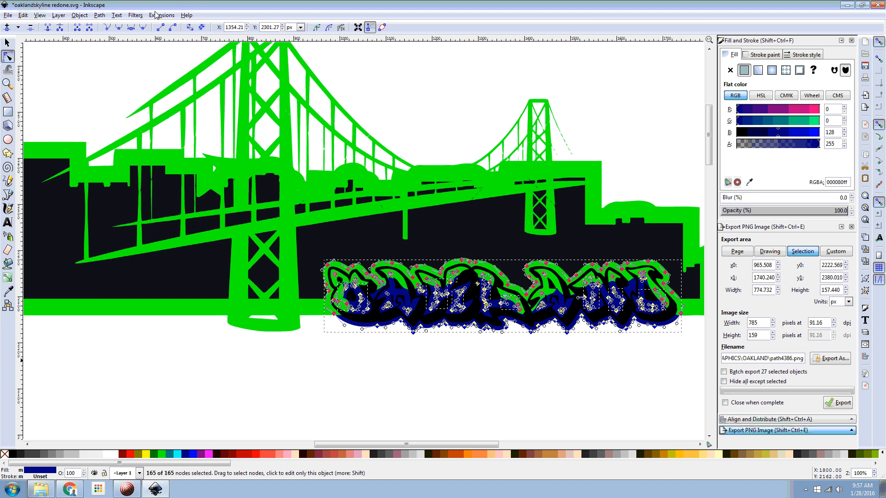
click(99, 16)
click(98, 73)
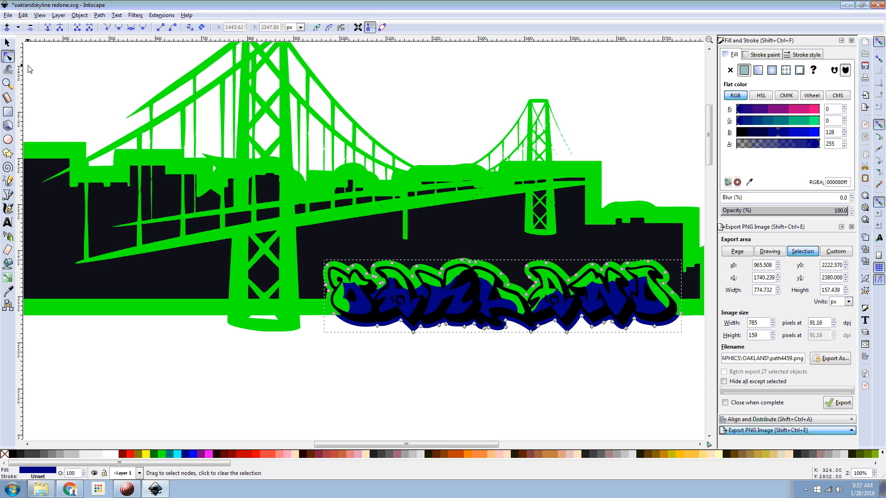
Step: Union the navy lettering silhouette with the green skyline backing and fill the merged shape with Lime (#00FF00)
click(359, 339)
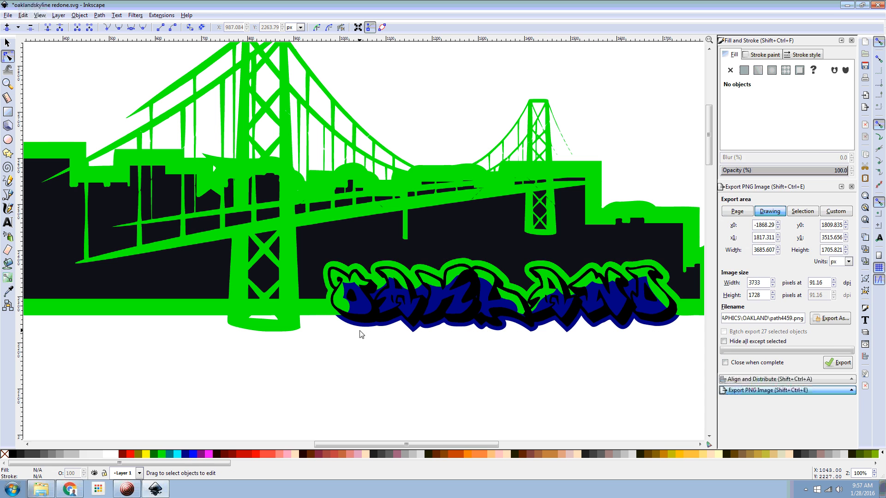
click(361, 331)
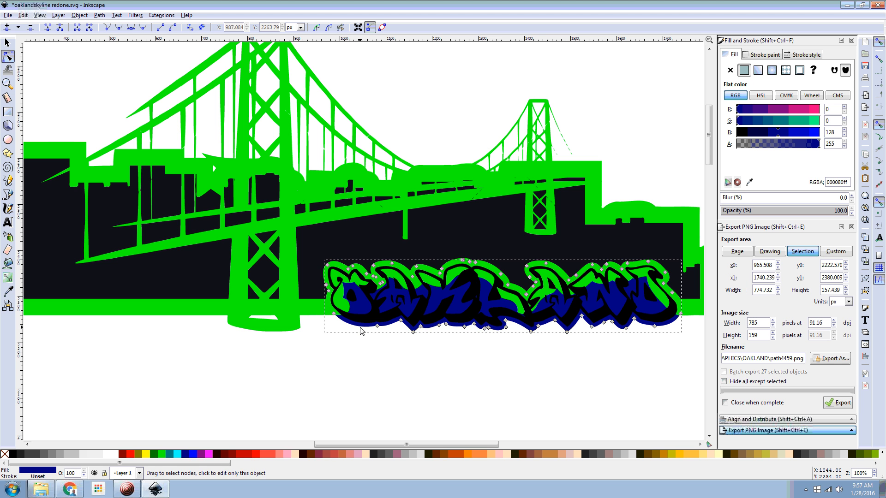
shift+click(318, 313)
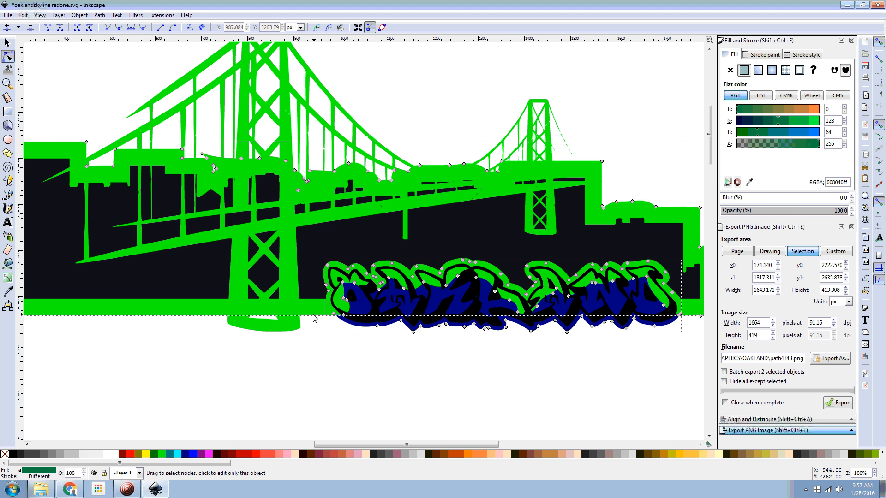
click(172, 28)
click(119, 36)
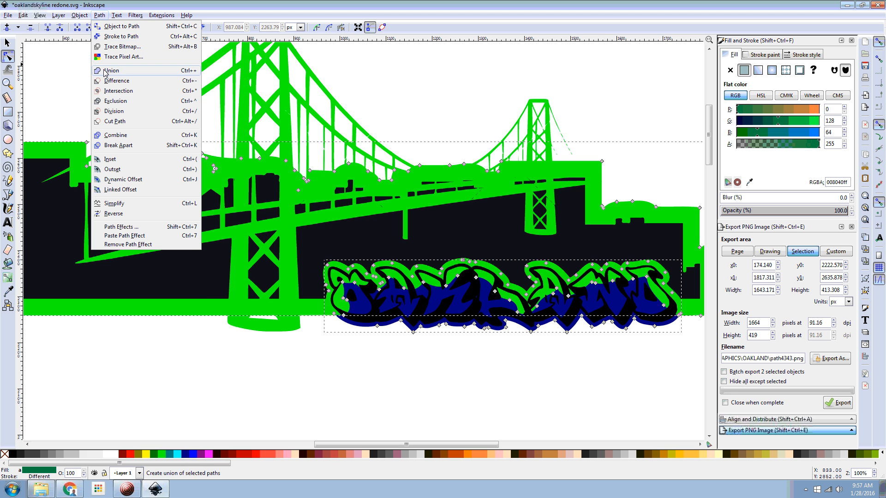
click(7, 43)
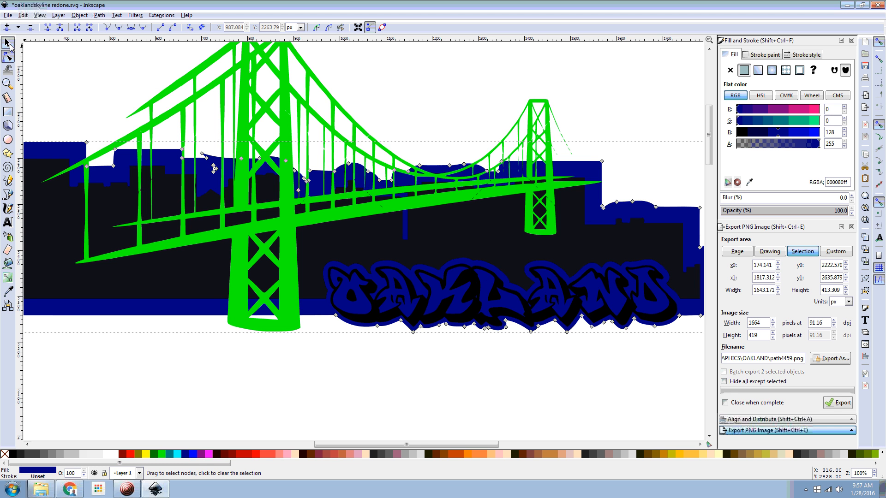
click(321, 315)
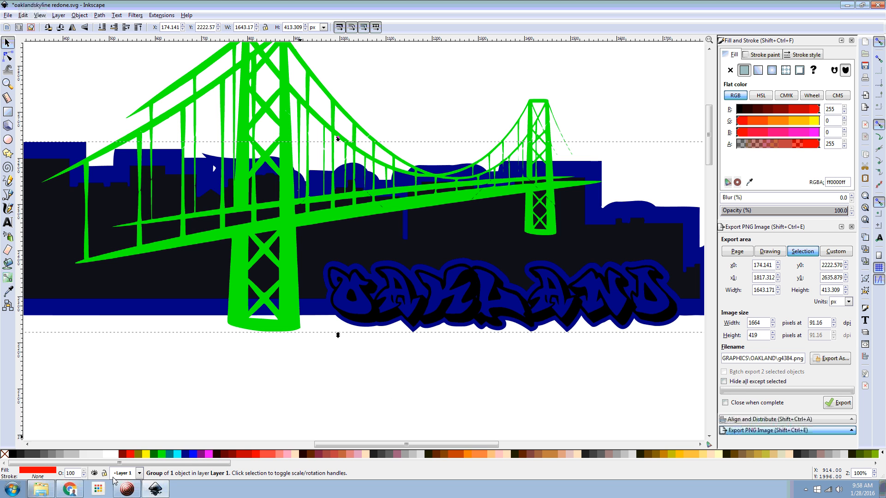
click(162, 453)
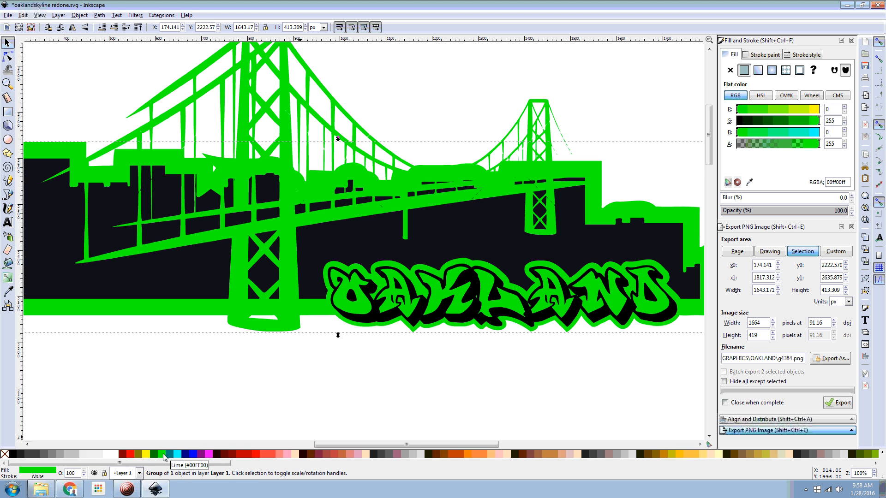
scroll(619, 319, down, 2)
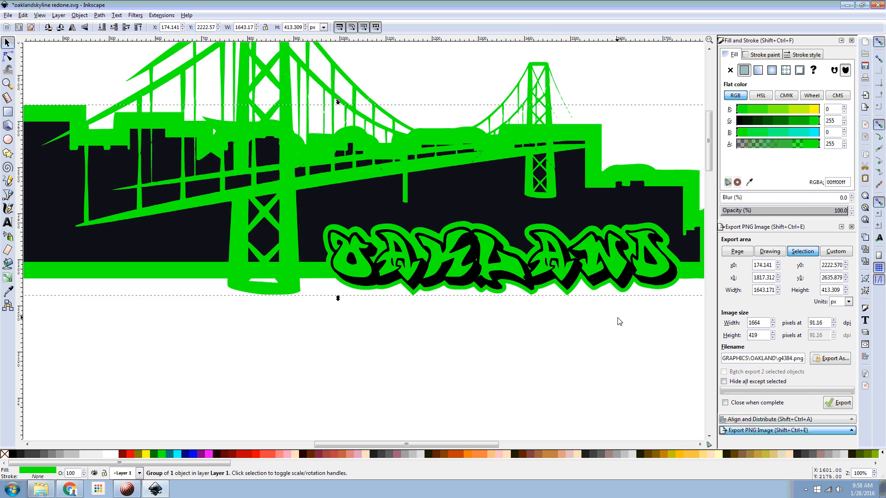
click(535, 356)
scroll(535, 355, down, 1)
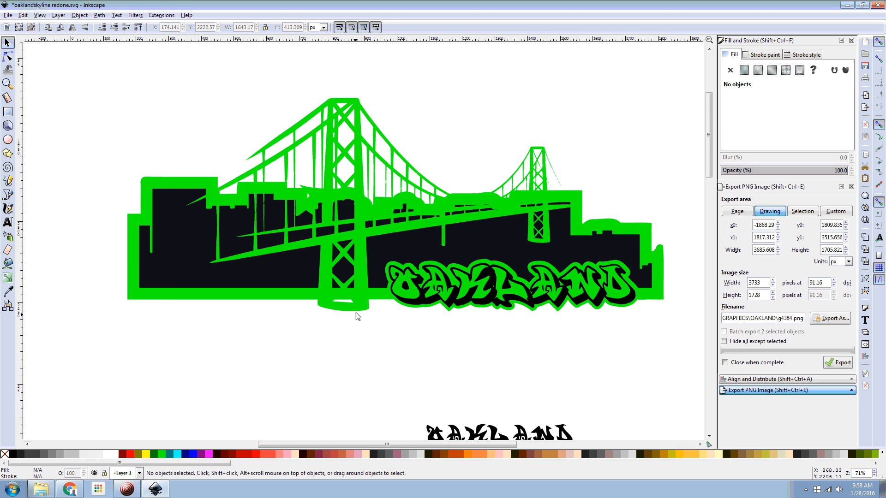
scroll(346, 344, left, 2)
scroll(346, 344, down, 1)
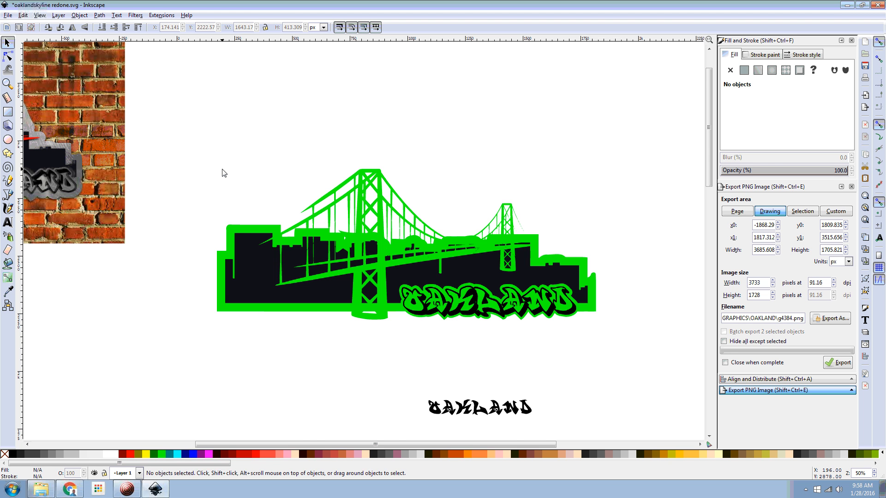
Step: Switch to Chrome and load Google in place of the dafont search page
key(alt+Tab)
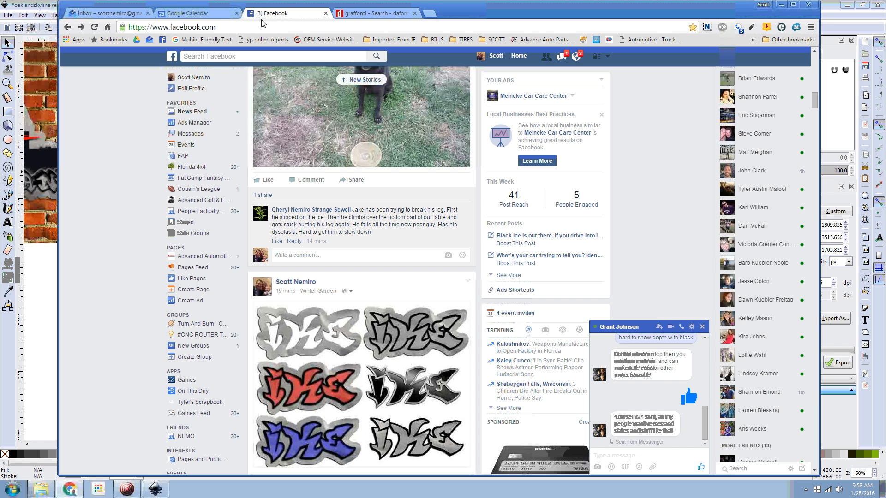
click(386, 14)
click(280, 29)
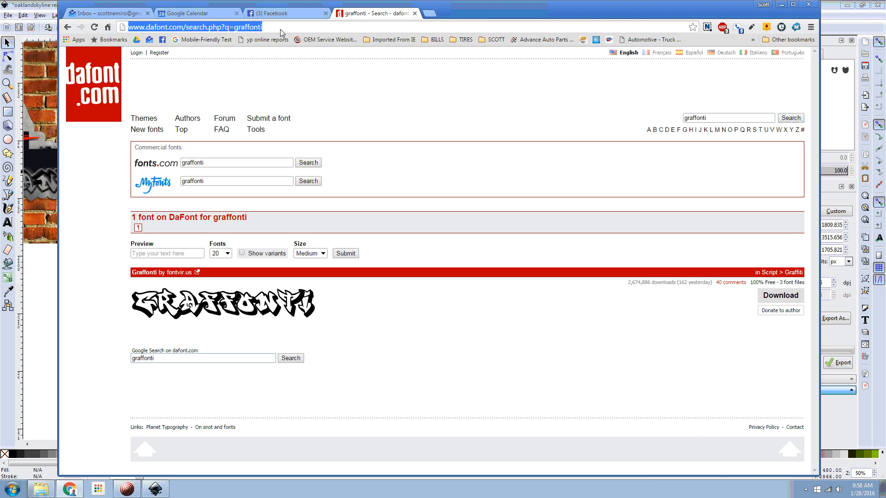
text(google)
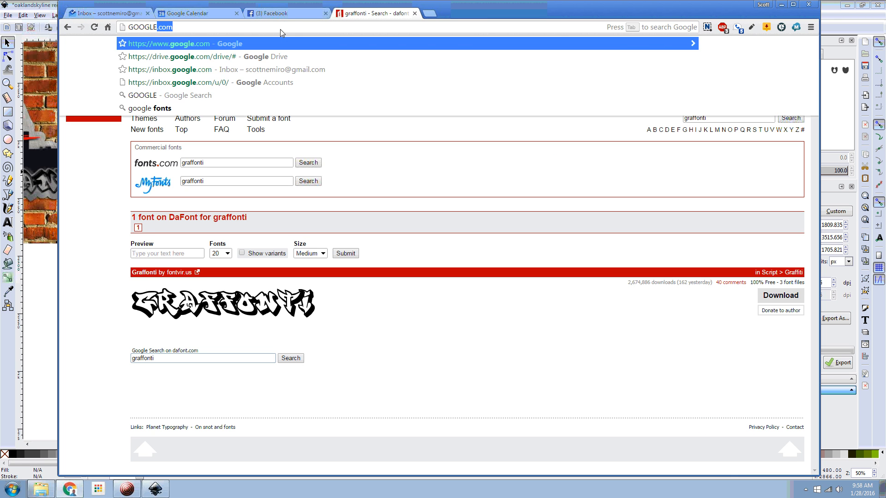
key(Return)
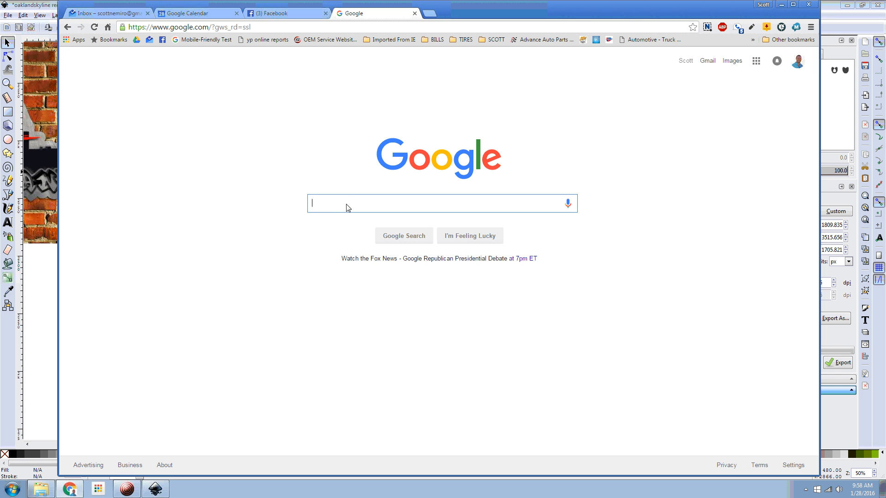
Step: Search Google for METAL TEXTURE and show the full set of image results
text(METAL TEX)
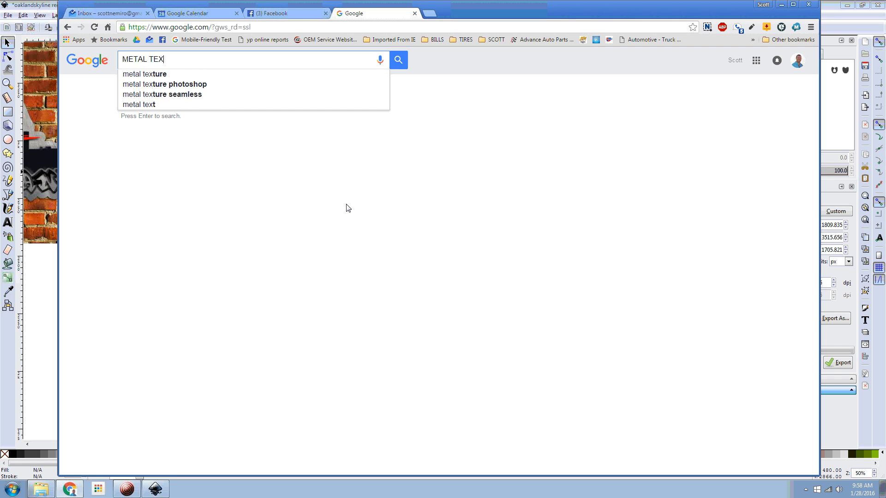
text(TURE)
key(Return)
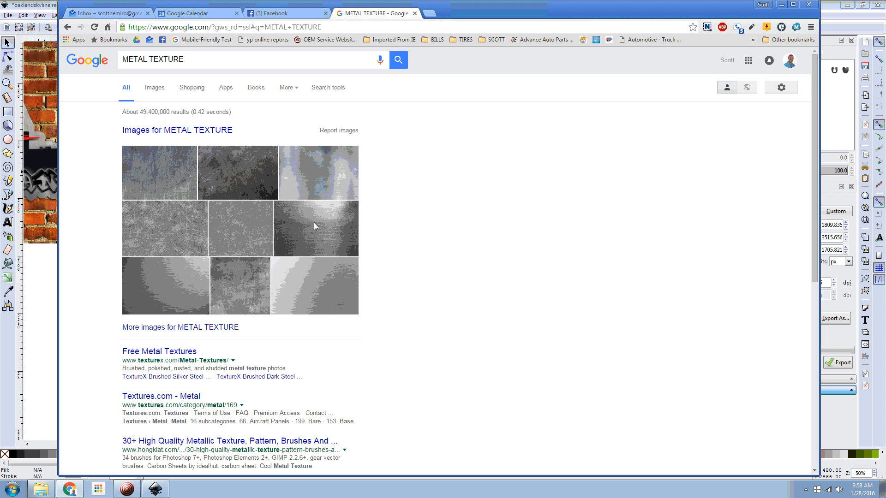
click(165, 131)
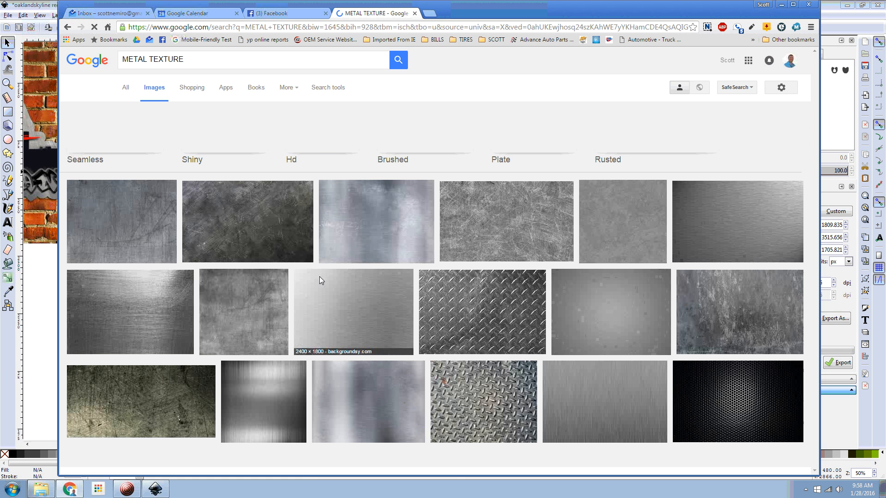
Step: Browse the metal textures and copy the blurred grey 425 × 303 image from all-free-download.com
scroll(404, 289, down, 2)
scroll(346, 283, down, 2)
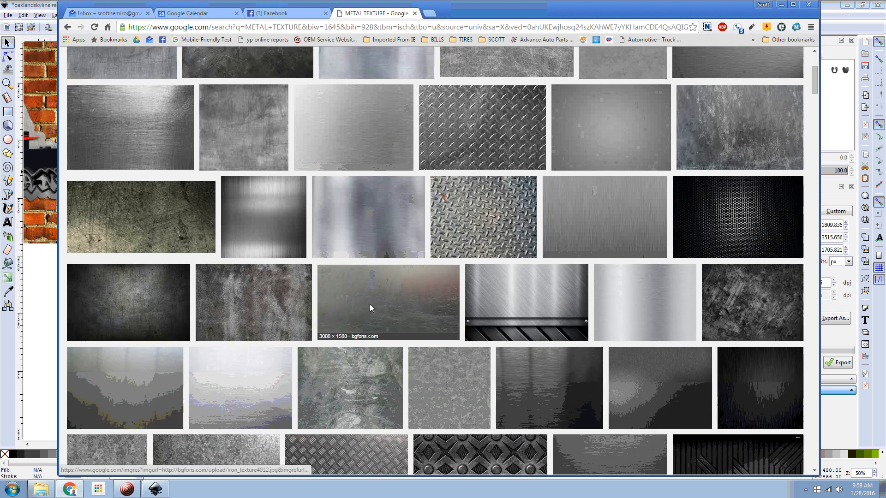
scroll(370, 303, down, 8)
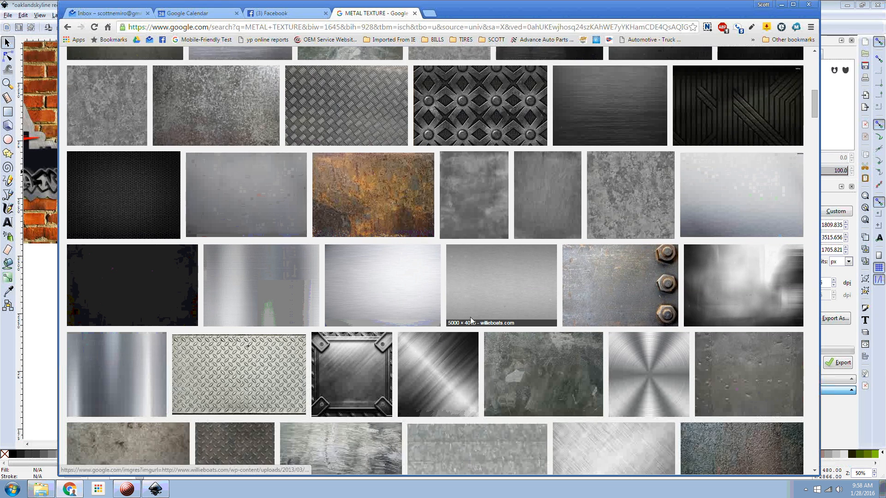
scroll(417, 295, down, 3)
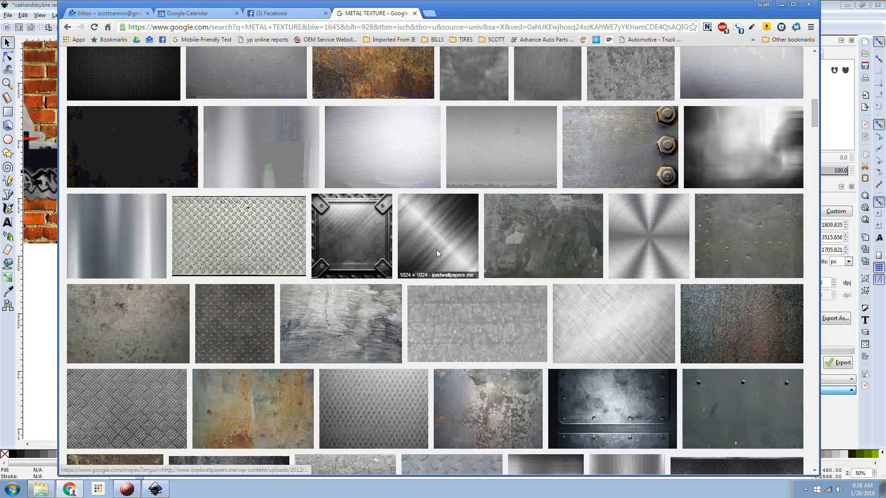
click(745, 148)
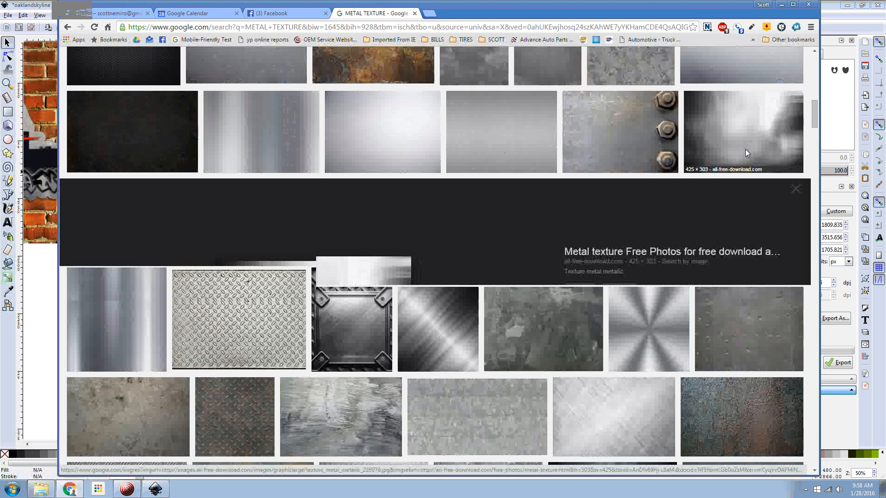
right_click(347, 296)
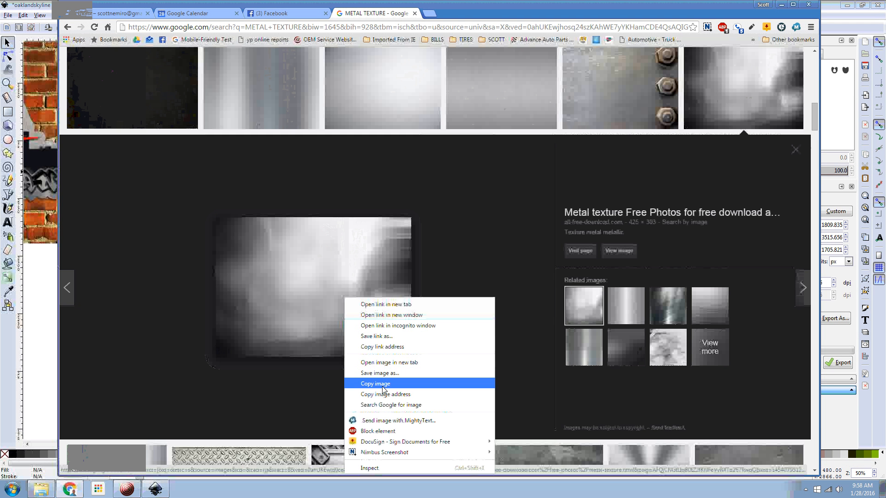
click(369, 387)
Step: Return to Inkscape, paste the metal texture image and place it above the skyline's upper-left part
key(alt+Tab)
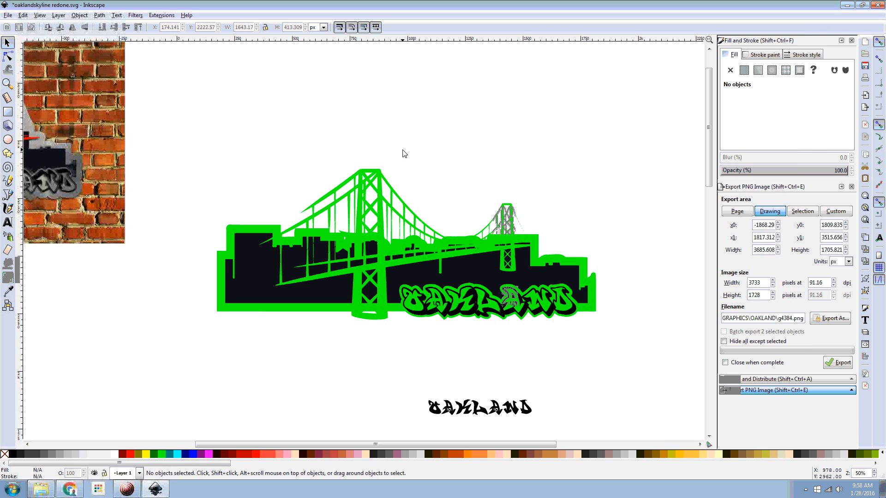
key(ctrl+v)
drag(408, 151, 259, 146)
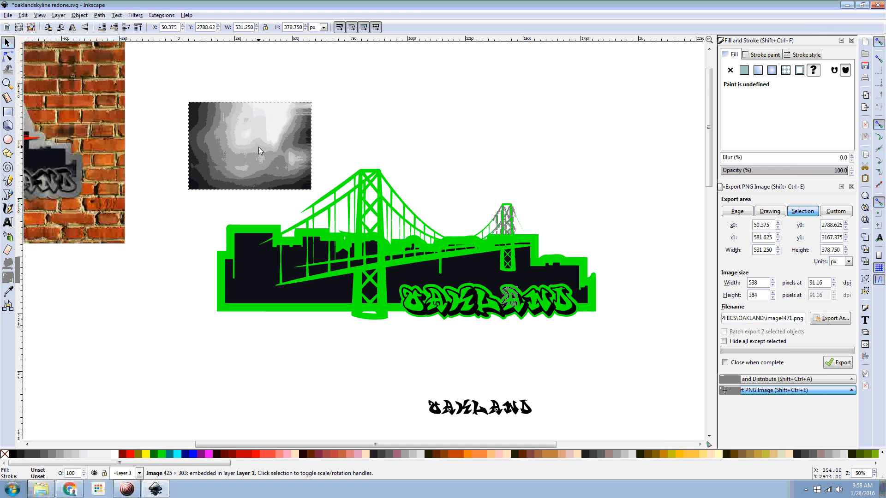
Step: Enlarge the metal texture image to about 1829 × 1069 px so it covers the logo, and lower it to the bottom
click(314, 193)
click(308, 185)
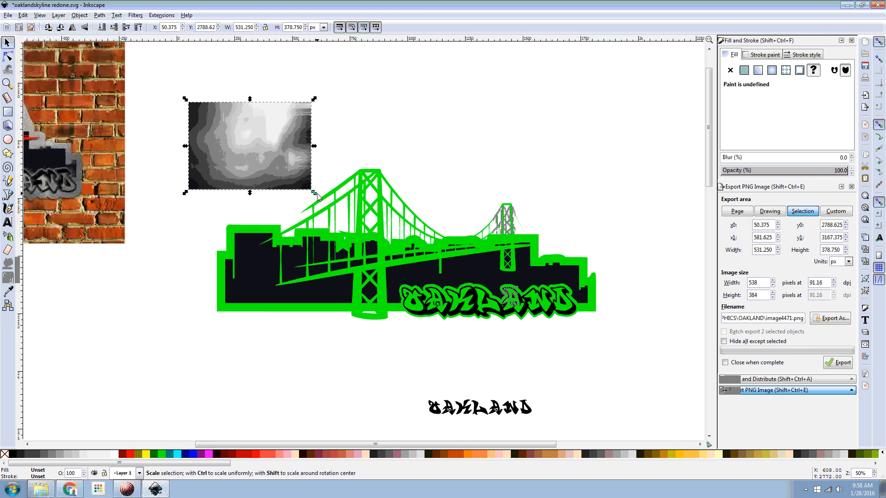
drag(314, 193, 615, 357)
click(102, 28)
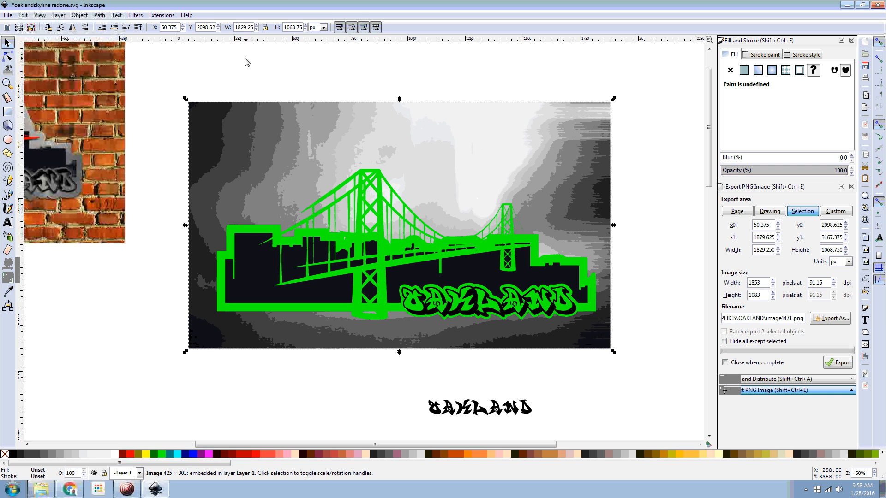
Step: Clip the metal texture image to the green backing shape
shift+click(248, 228)
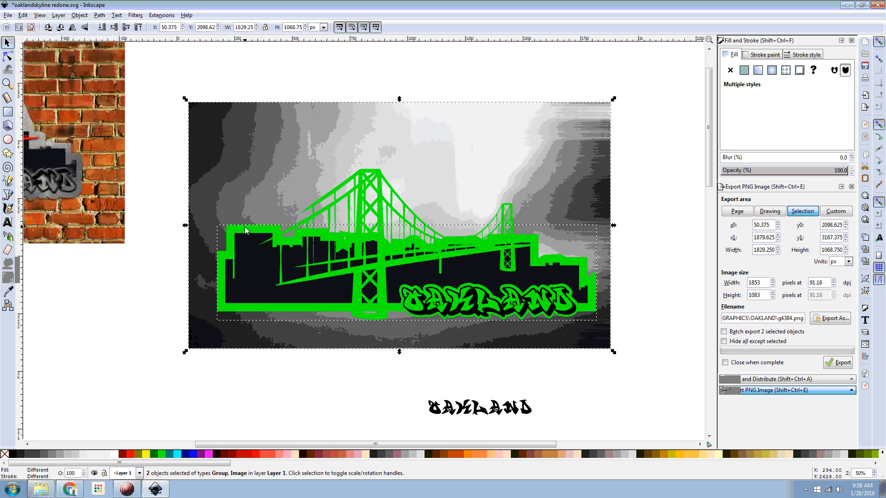
right_click(245, 228)
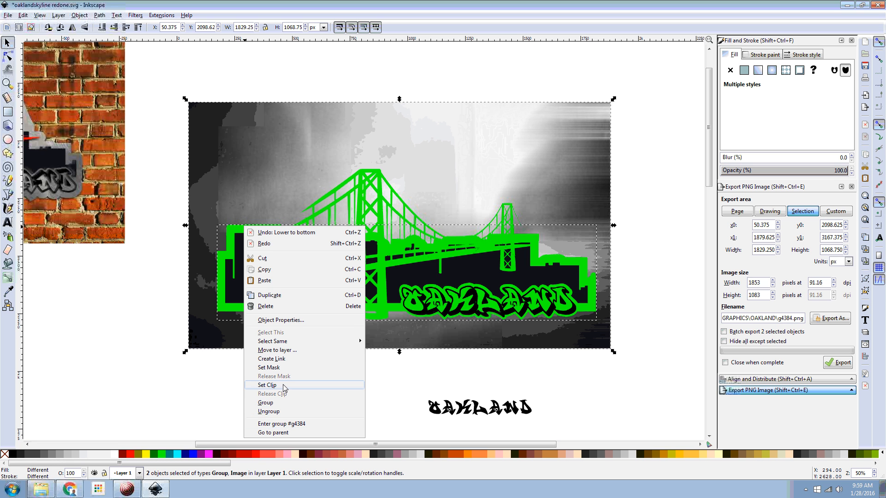
click(267, 385)
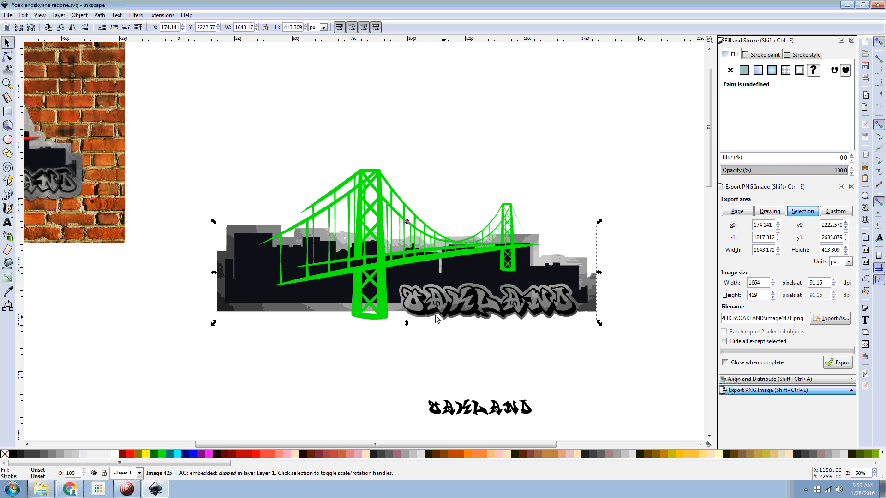
click(640, 163)
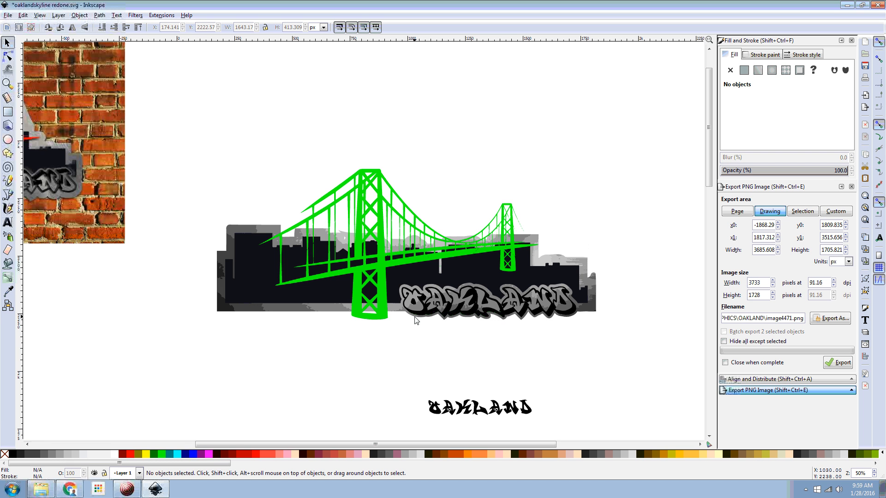
Step: Release the clip from the metal texture image and deselect everything
scroll(445, 321, up, 1)
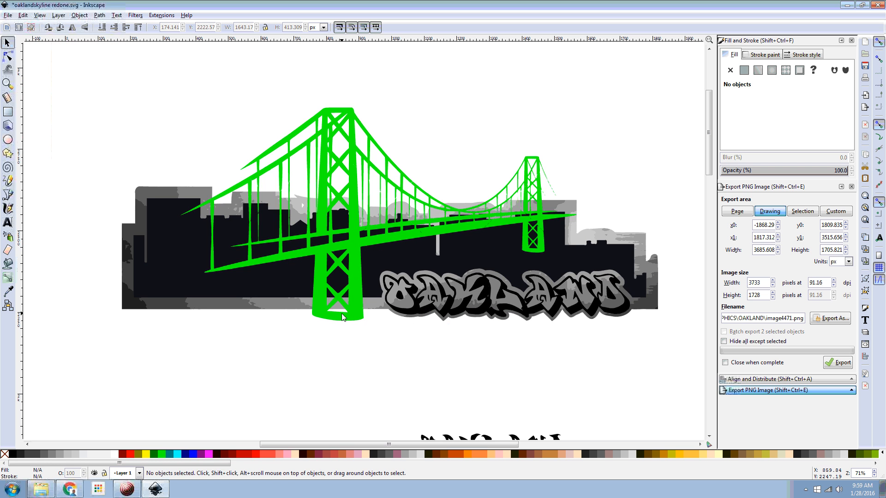
right_click(238, 309)
click(123, 307)
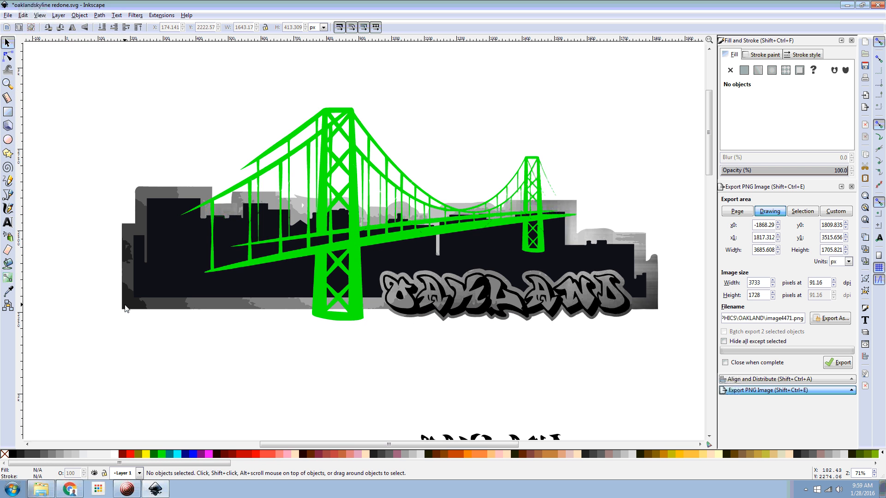
click(123, 307)
right_click(124, 308)
click(146, 280)
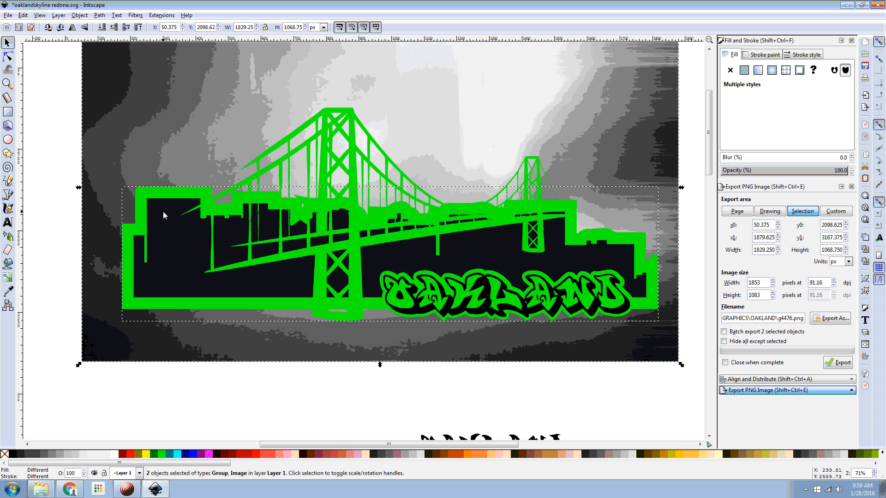
click(156, 300)
click(42, 153)
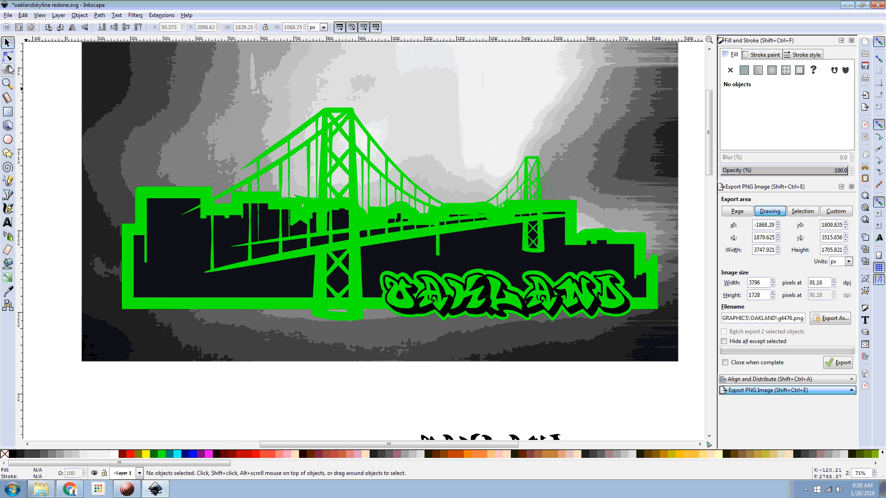
Step: Select the nodes along the green backing's bottom edge and nudge them down 10 px in total to deepen the lower border
click(8, 57)
click(370, 308)
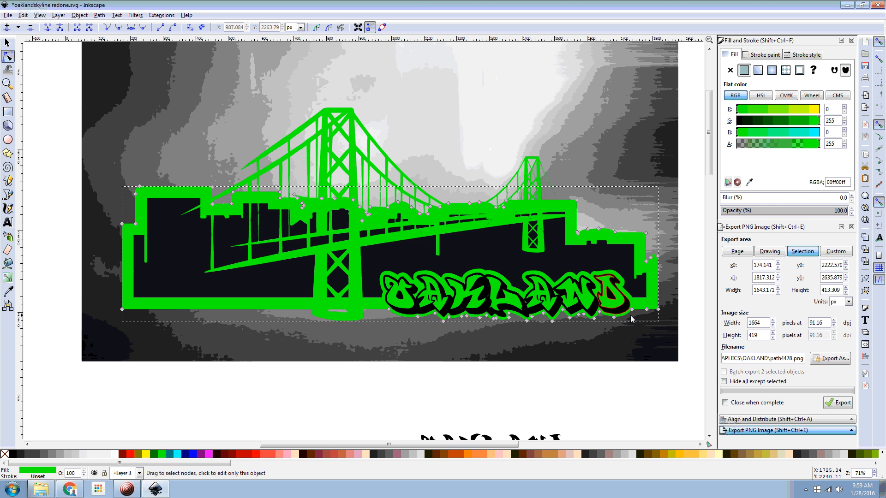
drag(668, 301, 96, 330)
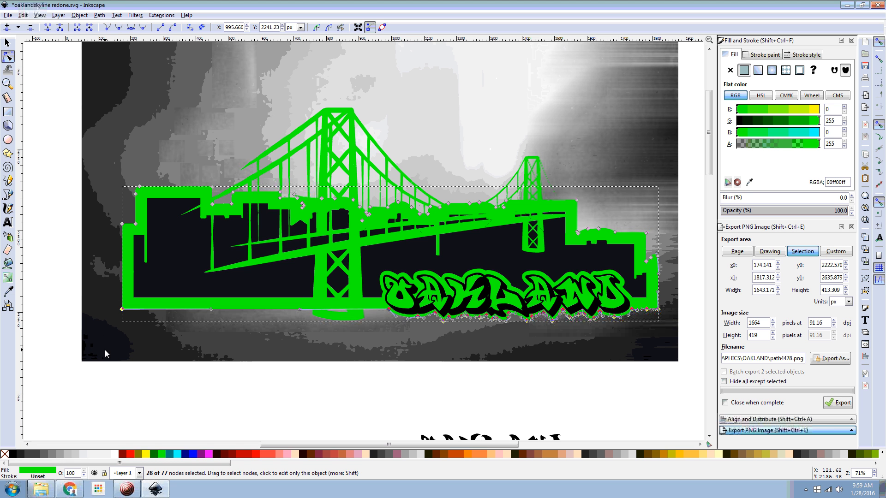
key(Down)
key(Down)
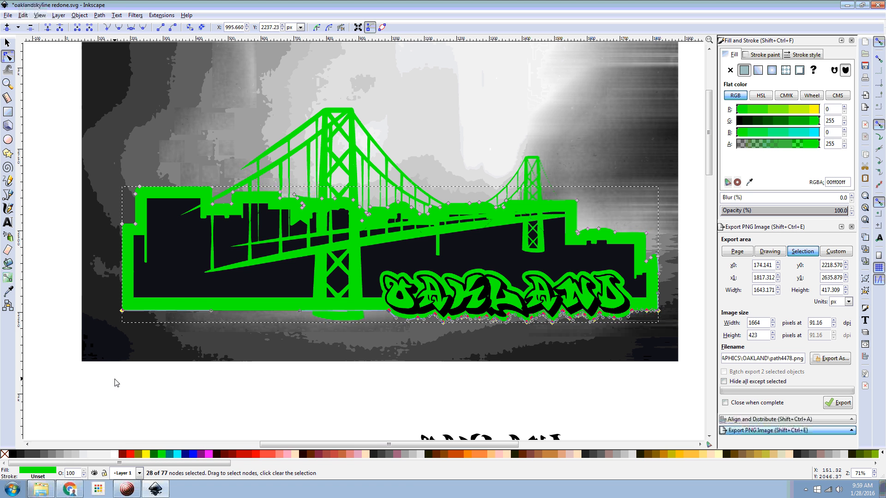
key(Down)
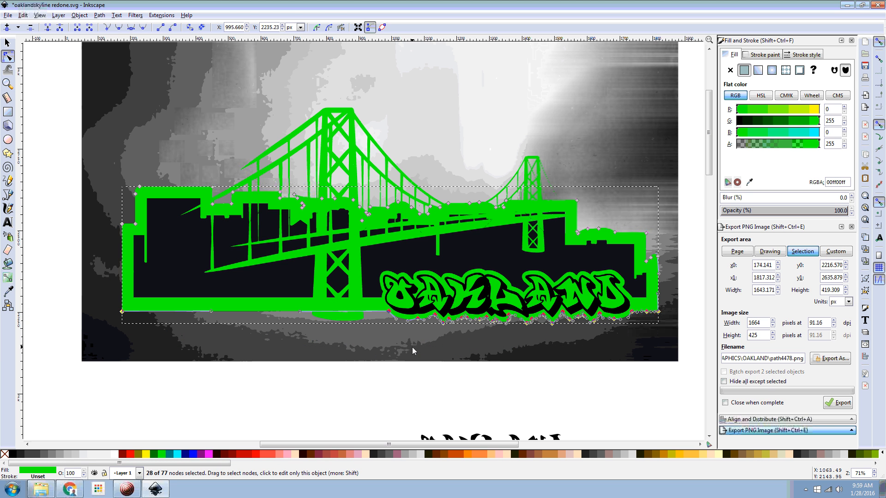
key(Down)
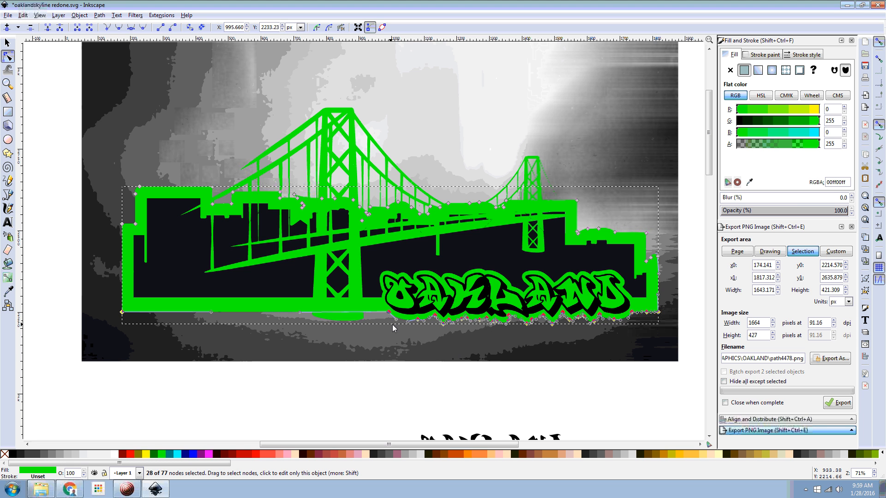
click(388, 377)
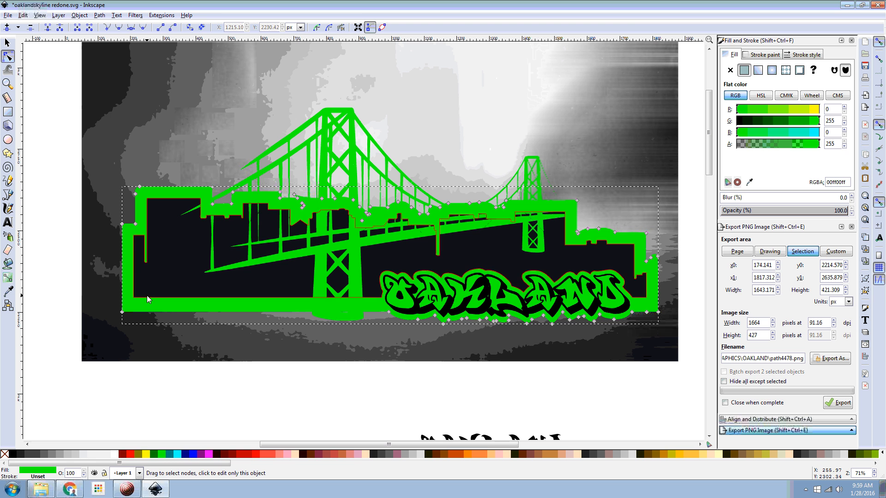
drag(106, 299, 663, 346)
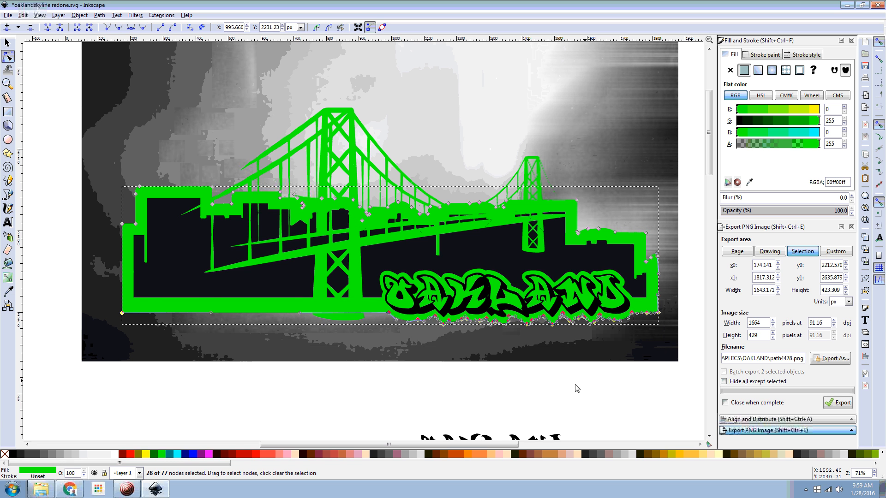
key(Down)
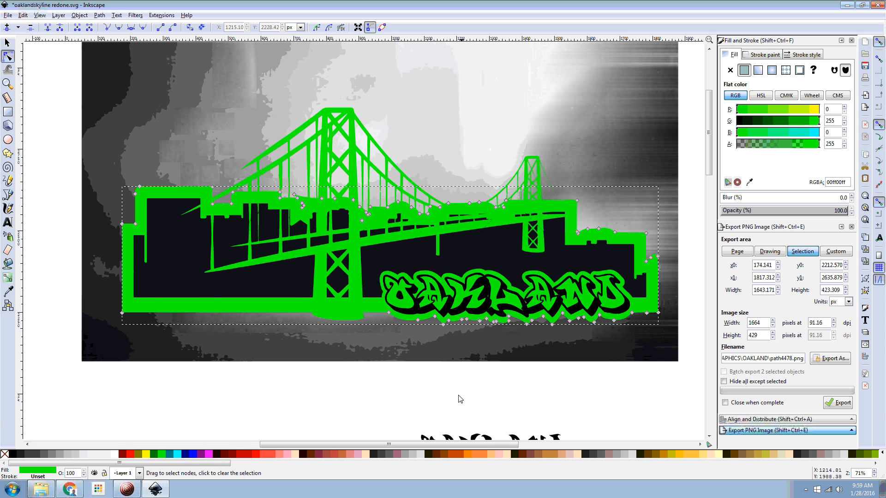
Step: Select the metal texture image together with the green backing shape and clip the texture to it
click(90, 229)
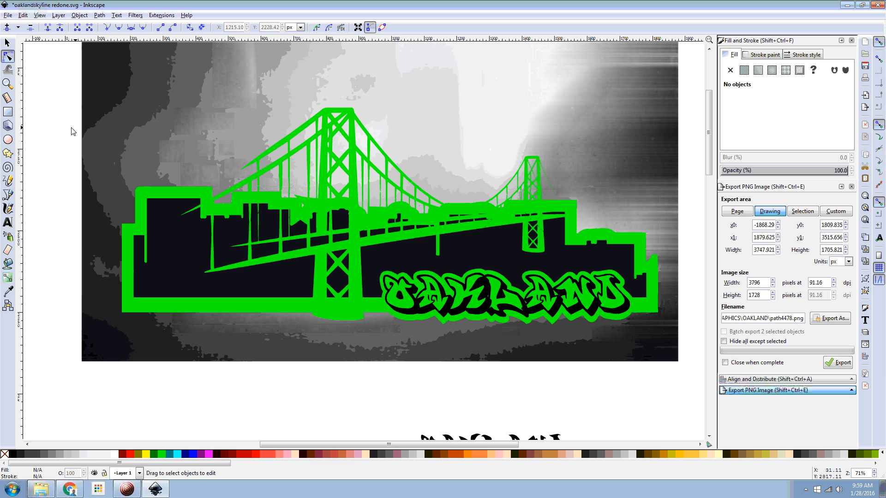
click(7, 43)
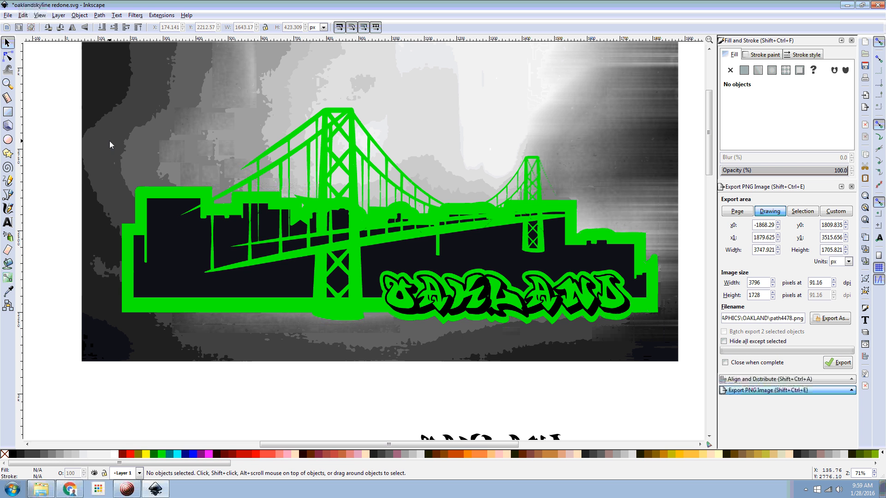
click(110, 140)
shift+click(136, 189)
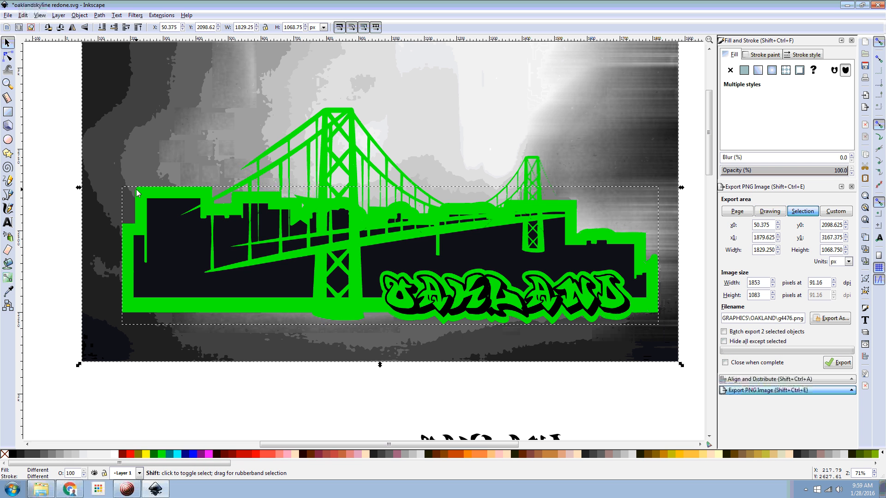
right_click(137, 189)
click(159, 347)
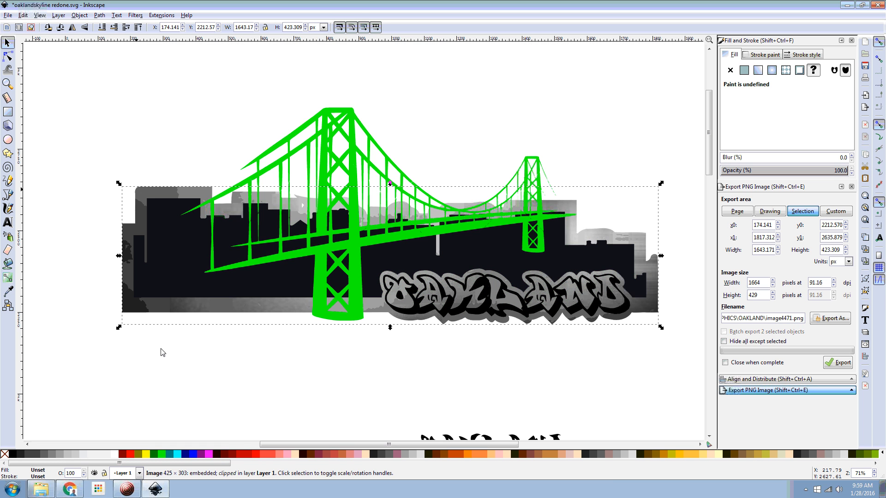
Step: Raise the clipped metal texture above all the artwork, return it to the bottom and deselect it
click(138, 28)
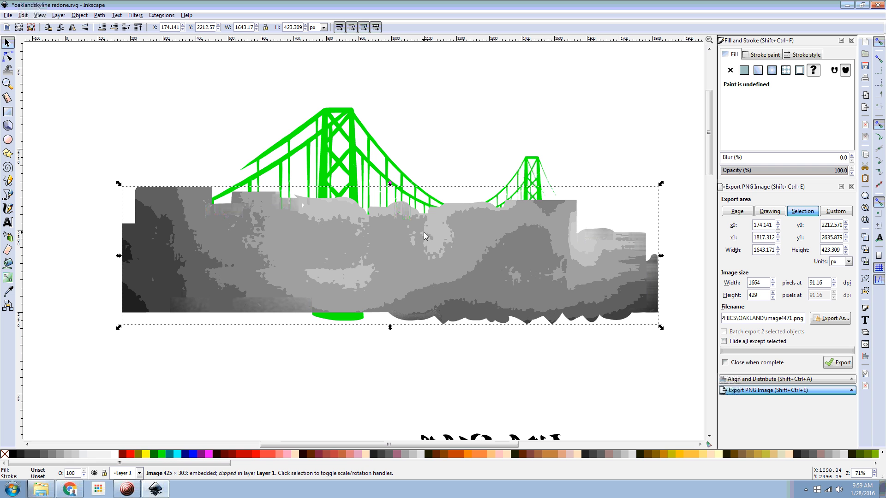
click(102, 28)
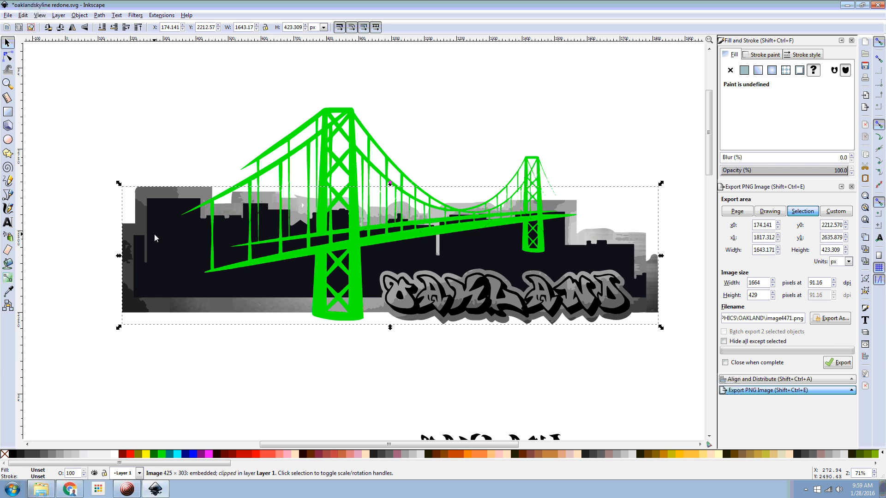
click(174, 103)
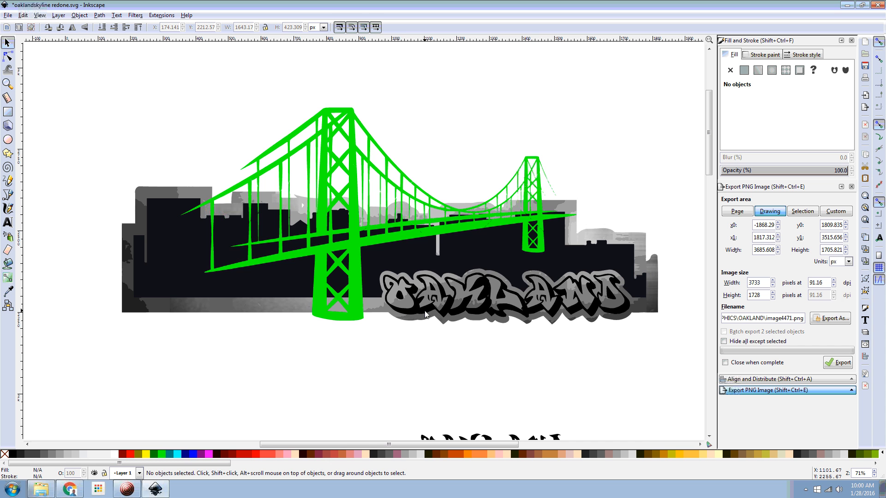
Step: Try to union the letters of the OAKLAND lettering group on the logo while it is selected as a group
scroll(410, 310, down, 2)
scroll(428, 316, left, 4)
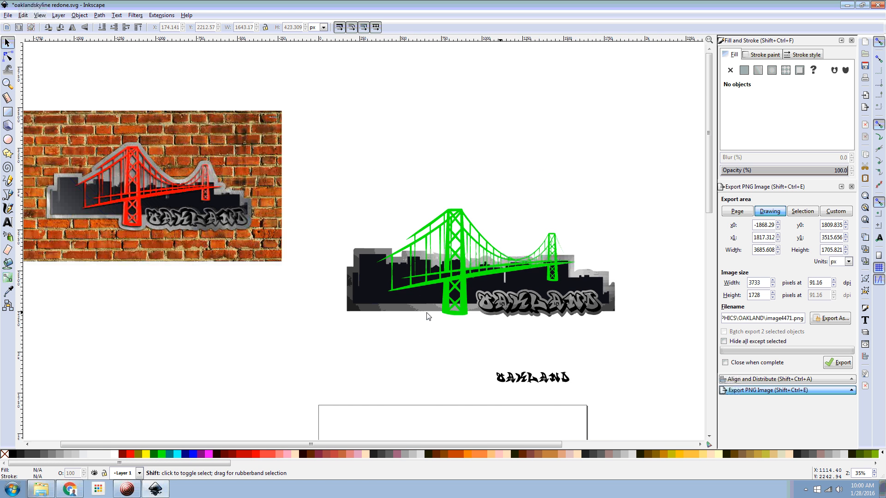
scroll(234, 242, left, 2)
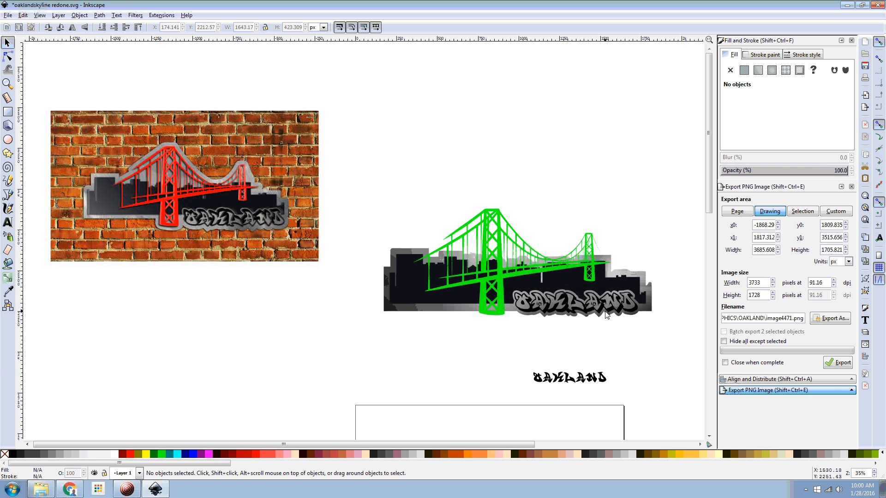
scroll(210, 223, up, 2)
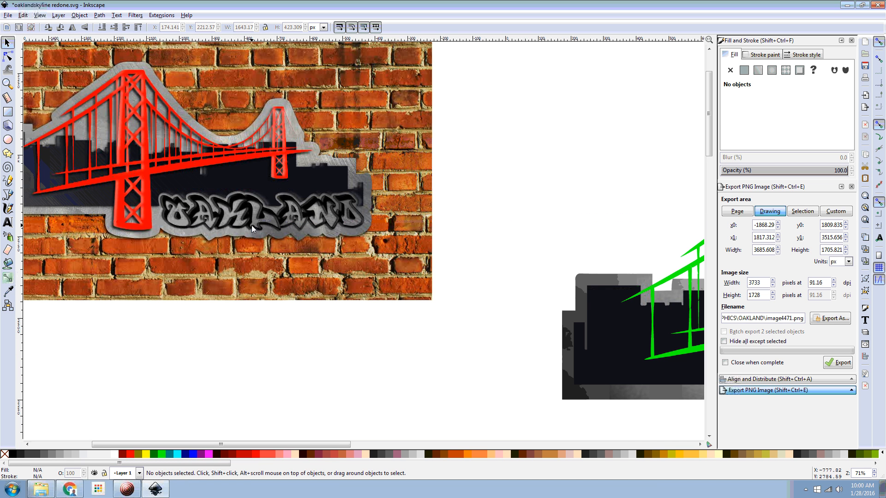
scroll(494, 290, right, 10)
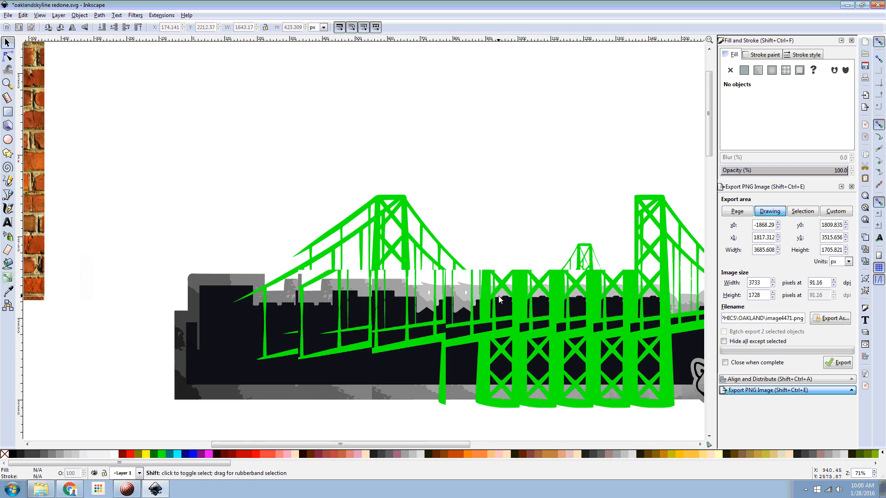
scroll(496, 298, down, 5)
click(363, 291)
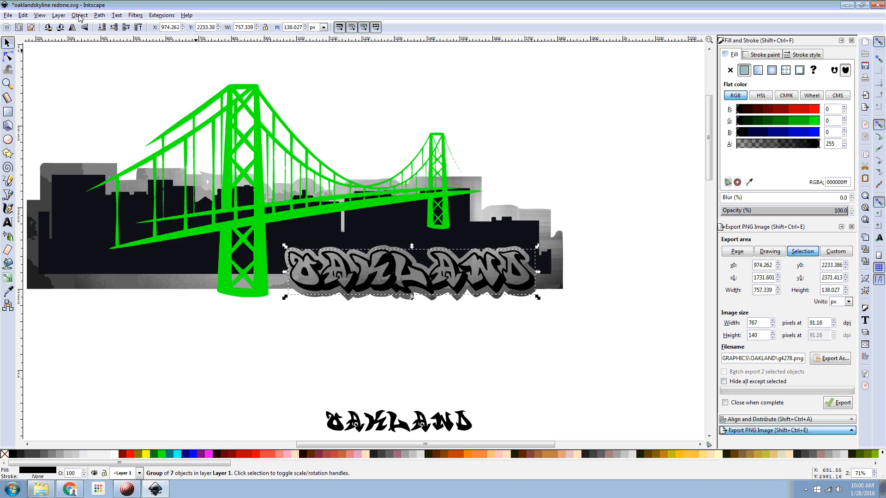
click(99, 15)
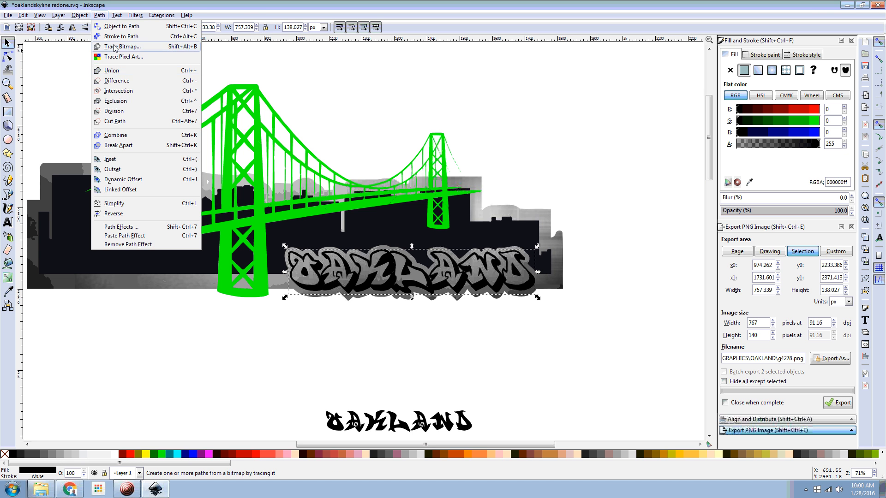
click(115, 71)
Step: Select all seven individual letter paths of the OAKLAND lettering on the logo and union them into one path
click(8, 55)
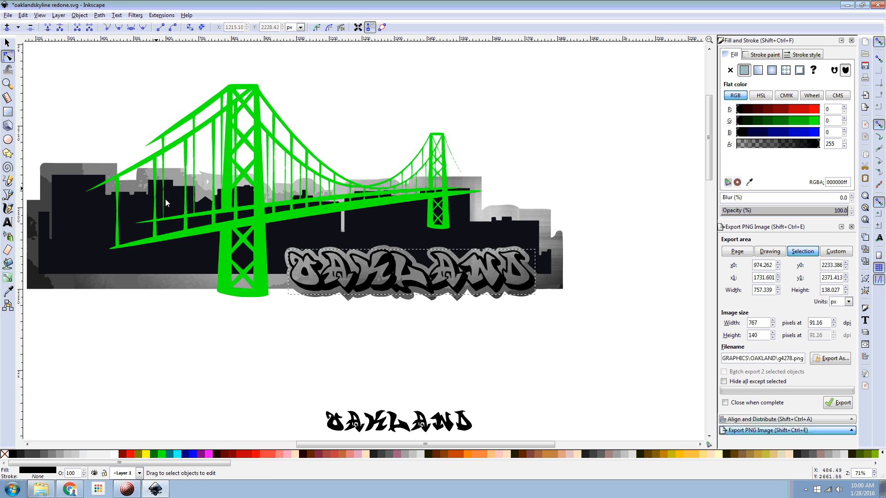
click(305, 275)
shift+click(341, 284)
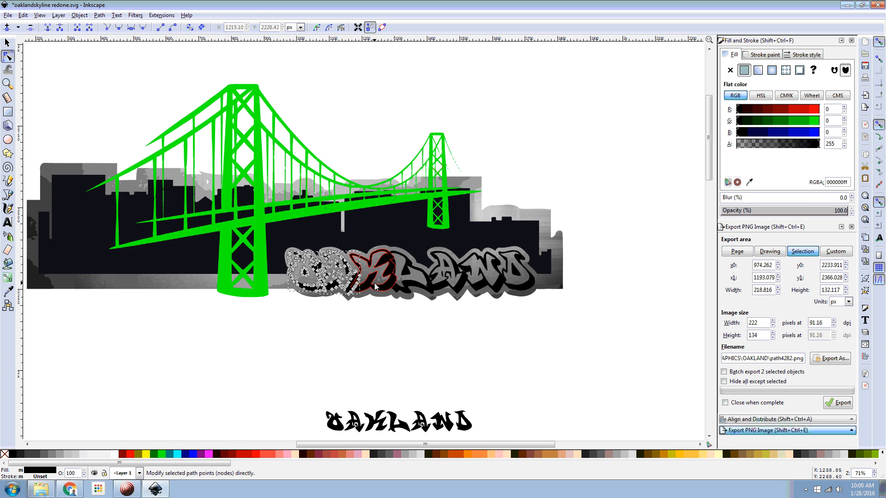
shift+click(371, 276)
shift+click(408, 279)
shift+click(446, 286)
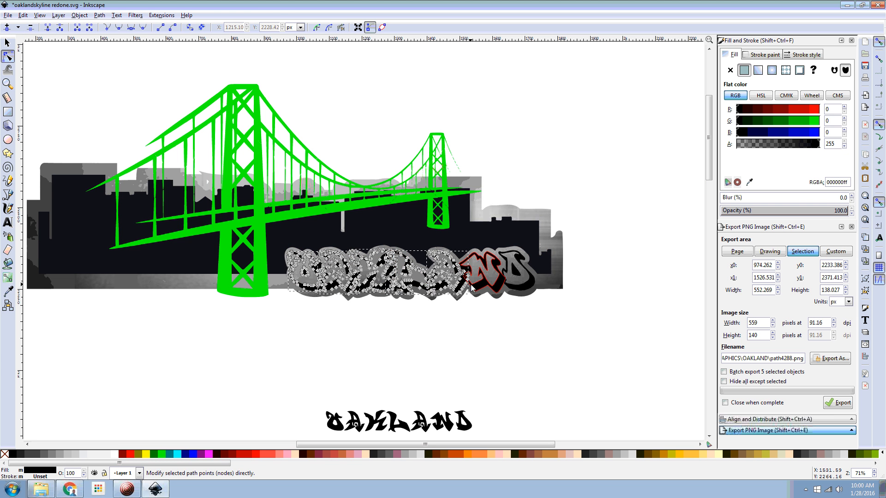
shift+click(482, 287)
shift+click(516, 287)
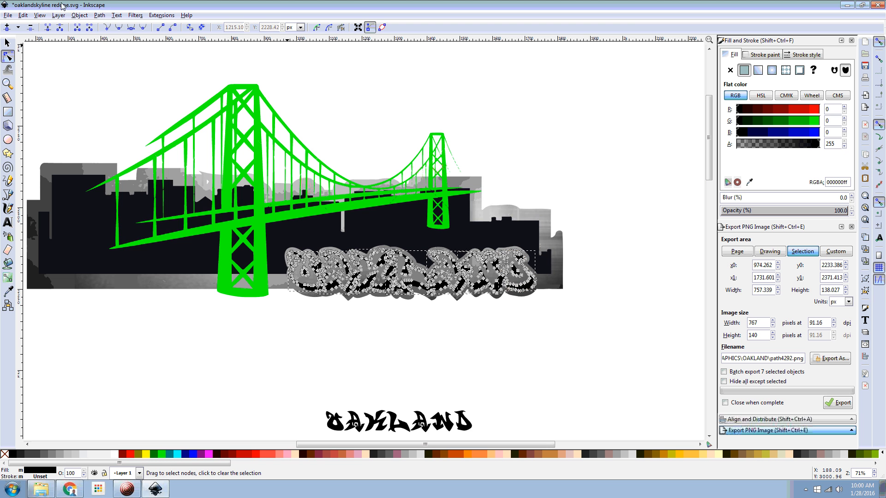
click(79, 15)
mouse_move(100, 16)
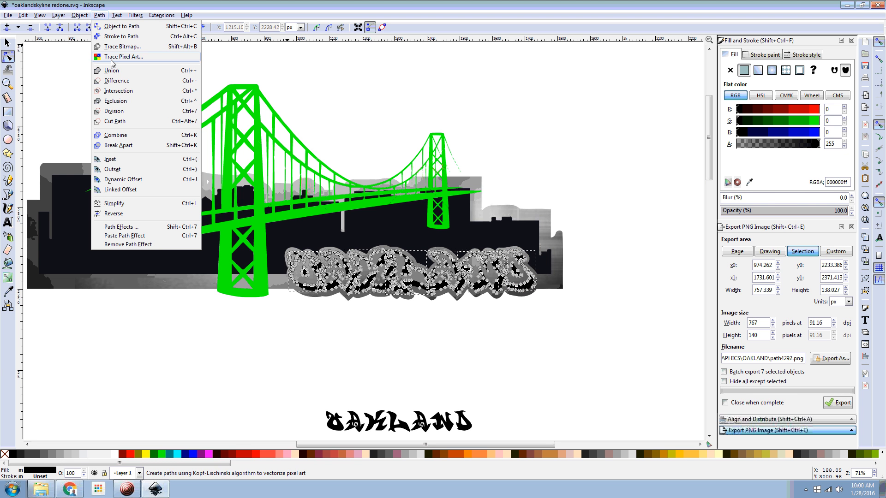
click(111, 71)
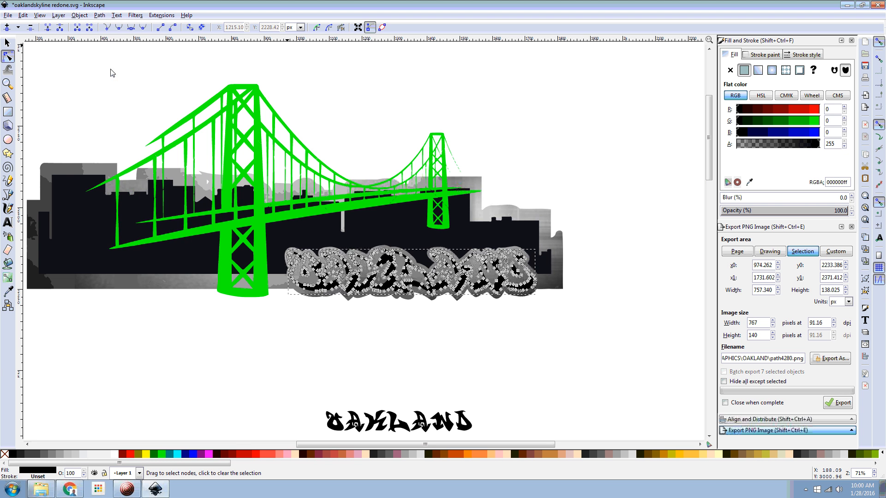
Step: Break the united OAKLAND lettering apart, union the pieces into one solid silhouette and fill it bright green (00ff00)
click(314, 313)
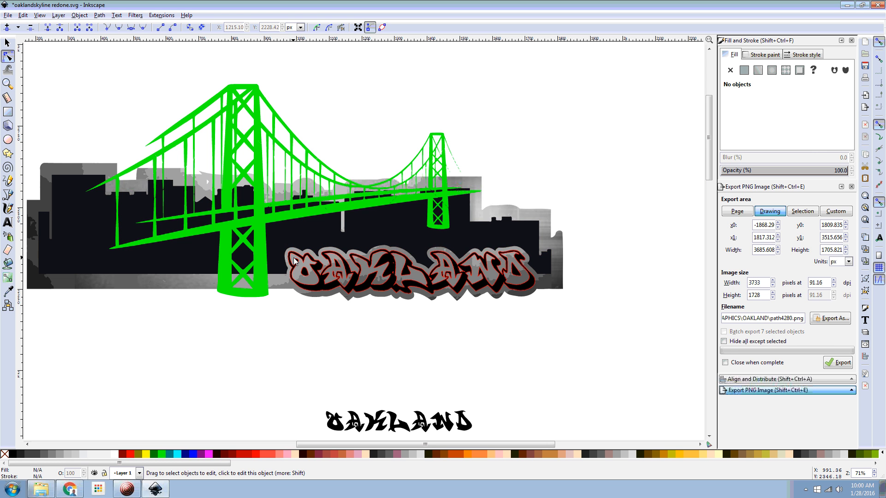
click(309, 272)
click(97, 16)
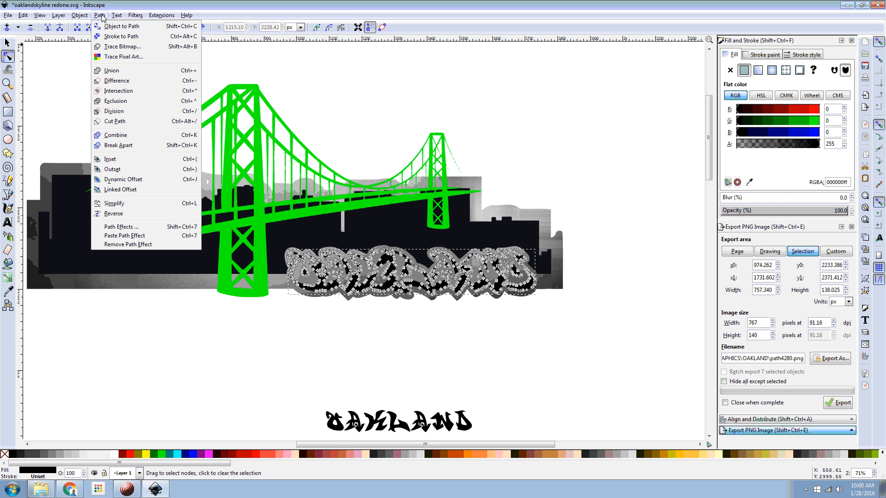
click(111, 146)
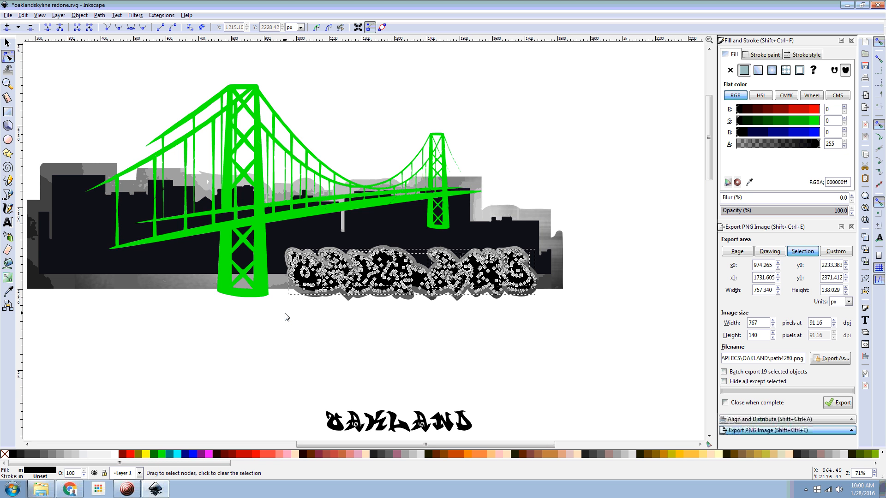
key(ctrl+plus)
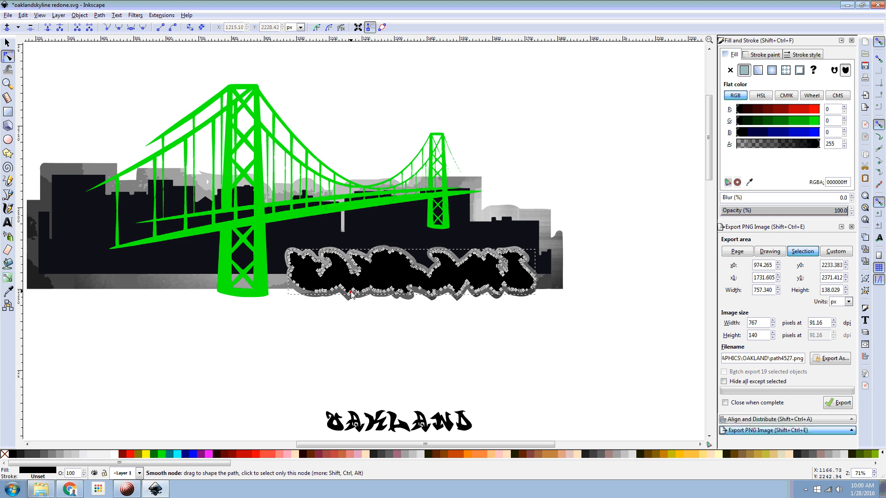
click(162, 453)
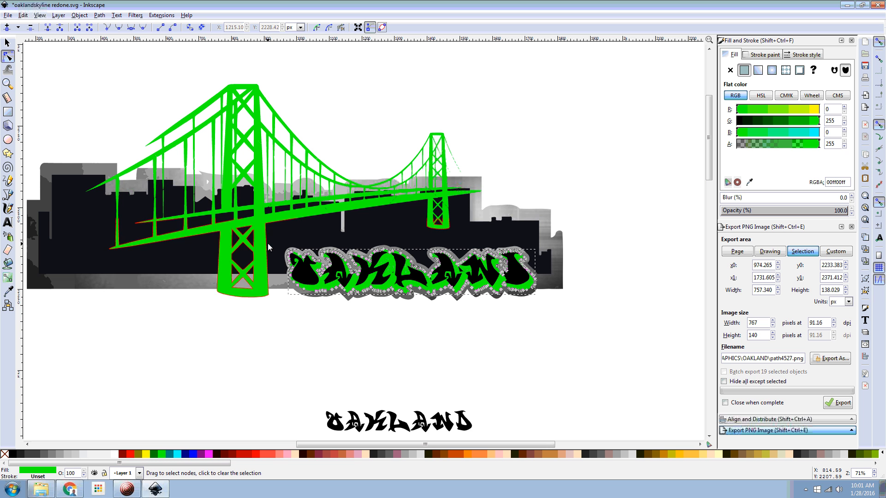
Step: Select all nodes of the green lettering silhouette and nudge them 12 px left and 10 px up in total
drag(274, 231, 554, 320)
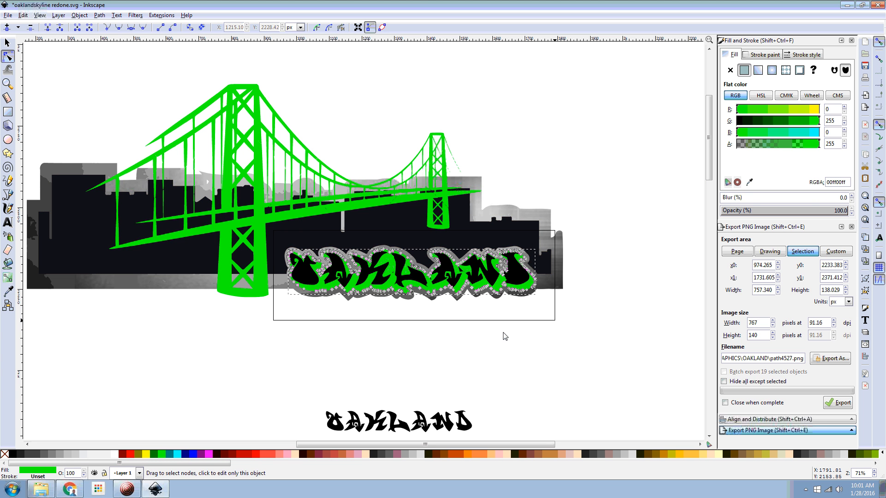
drag(505, 336, 504, 337)
key(Left)
key(Left)
key(Left)
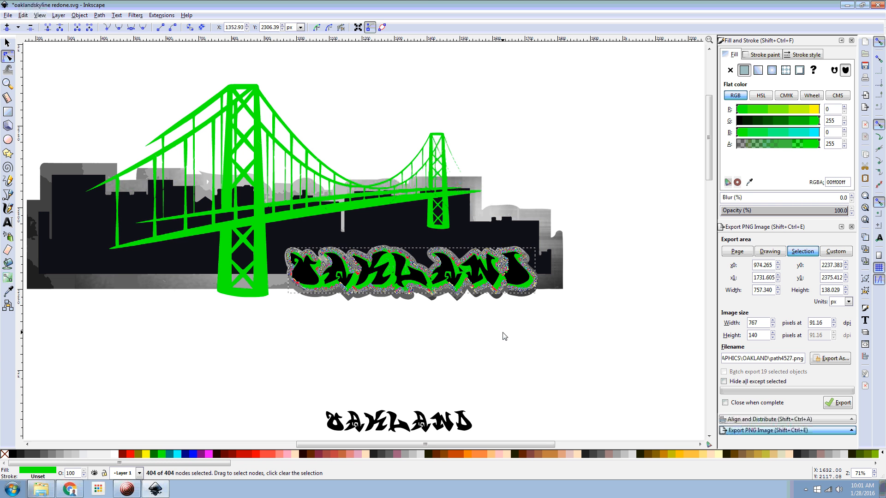
key(Up)
key(Up)
key(Up)
key(Left)
key(Left)
key(Left)
key(Up)
key(Up)
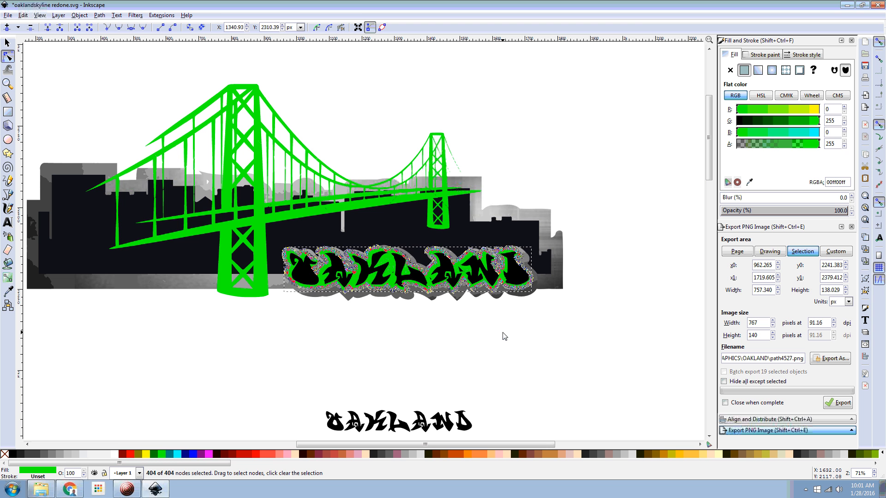
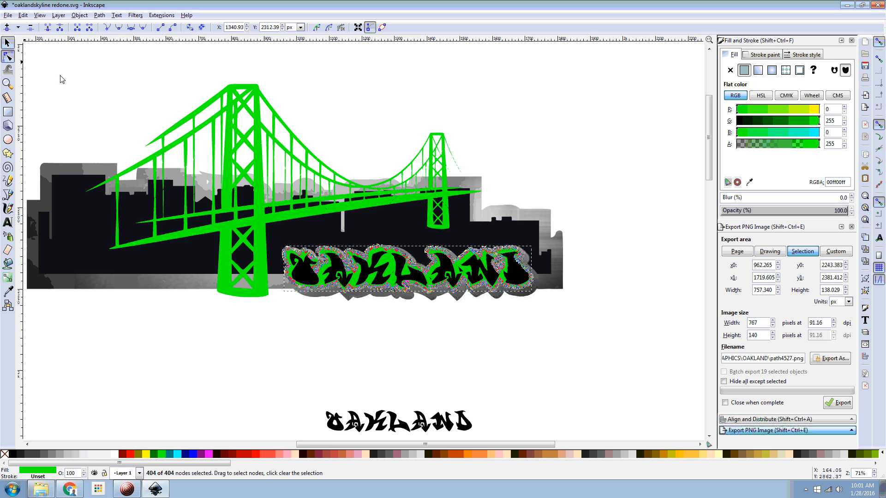
Step: Enter the OAKLAND lettering group and try selecting the green silhouette together with all the black pieces inside it
click(7, 43)
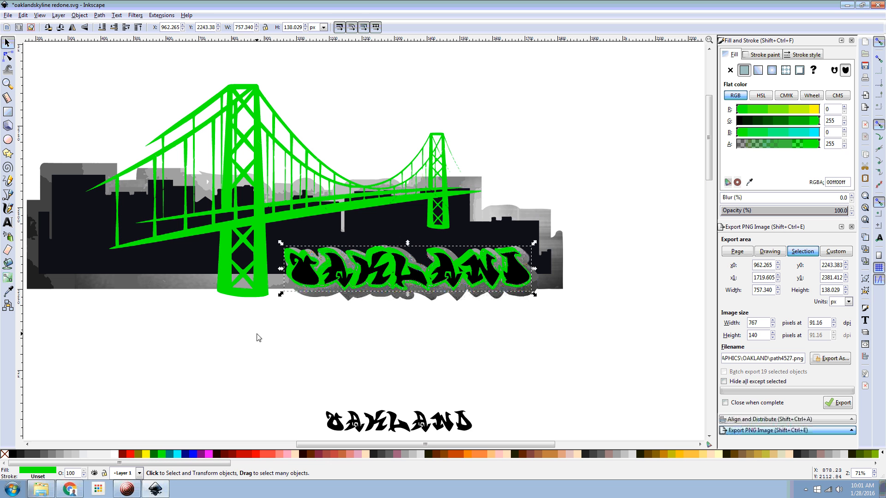
drag(256, 338, 554, 239)
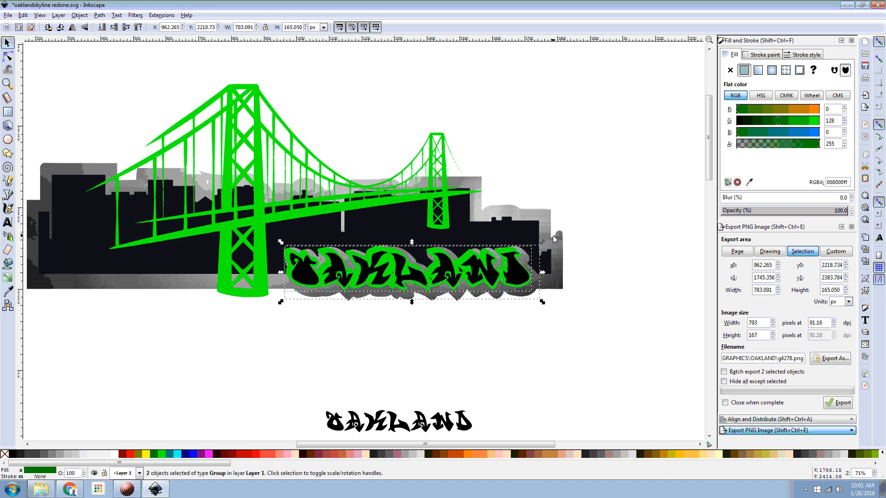
shift+click(311, 281)
shift+click(310, 281)
double_click(311, 280)
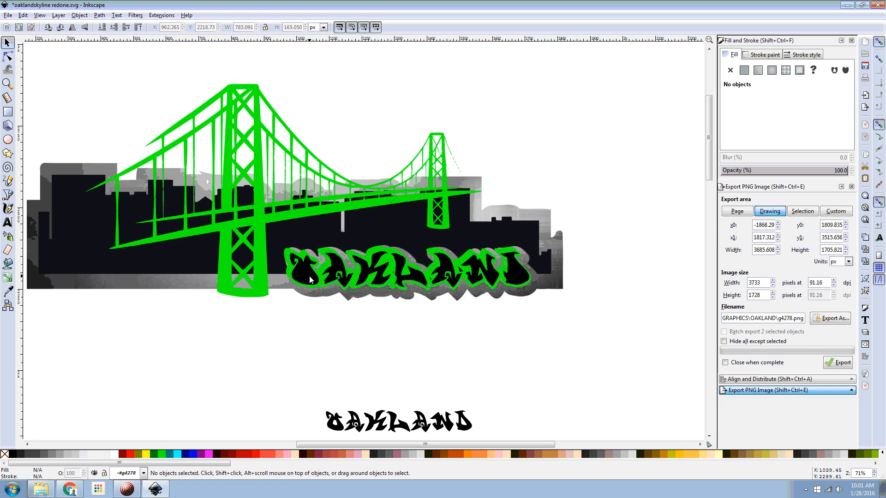
click(310, 278)
drag(286, 244, 552, 318)
drag(266, 232, 569, 331)
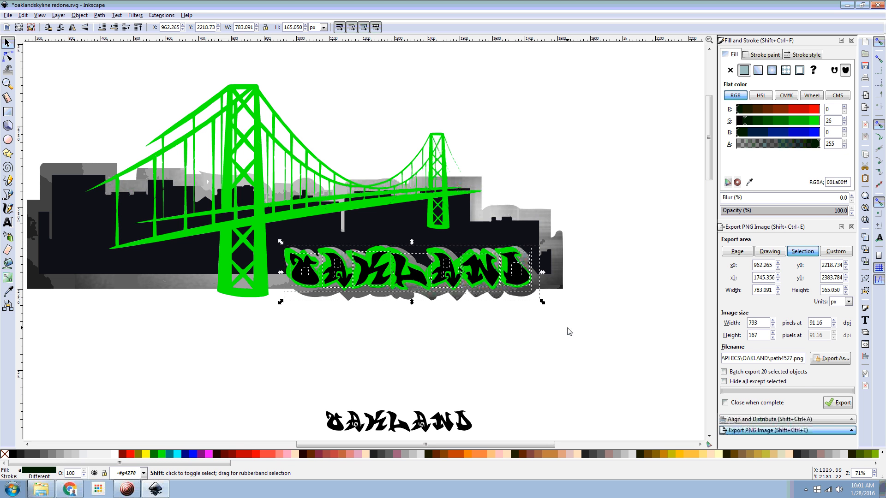
click(535, 331)
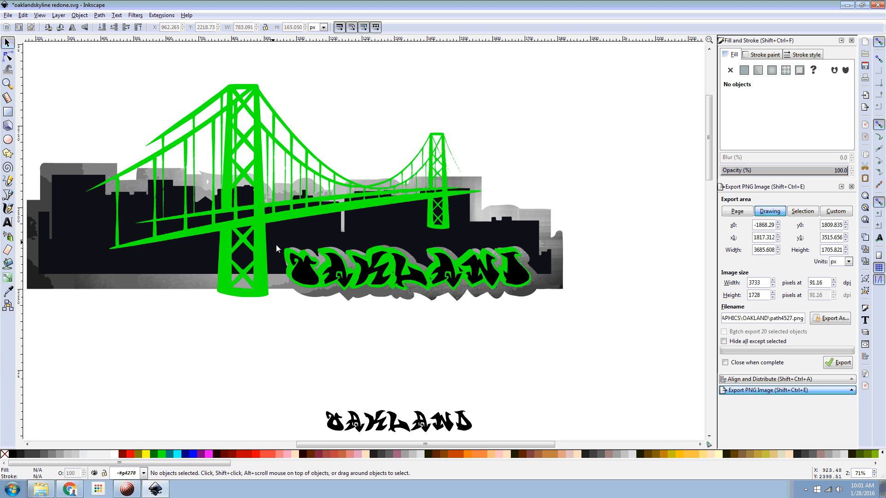
Step: Enter the OAKLAND lettering group, select the green silhouette with all the black pieces inside it and try a boolean path operation on them
drag(277, 249, 590, 335)
key(ctrl+z)
mouse_move(273, 320)
mouse_down()
mouse_move(587, 247)
mouse_move(577, 277)
mouse_up()
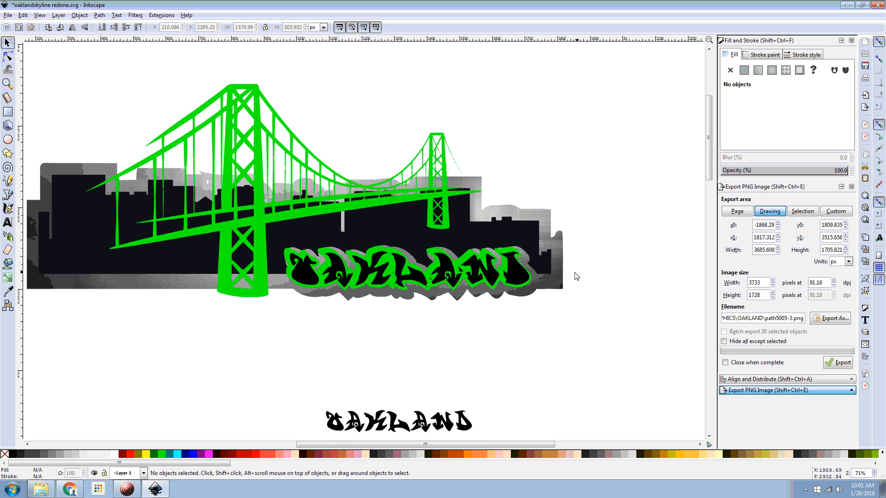
double_click(305, 277)
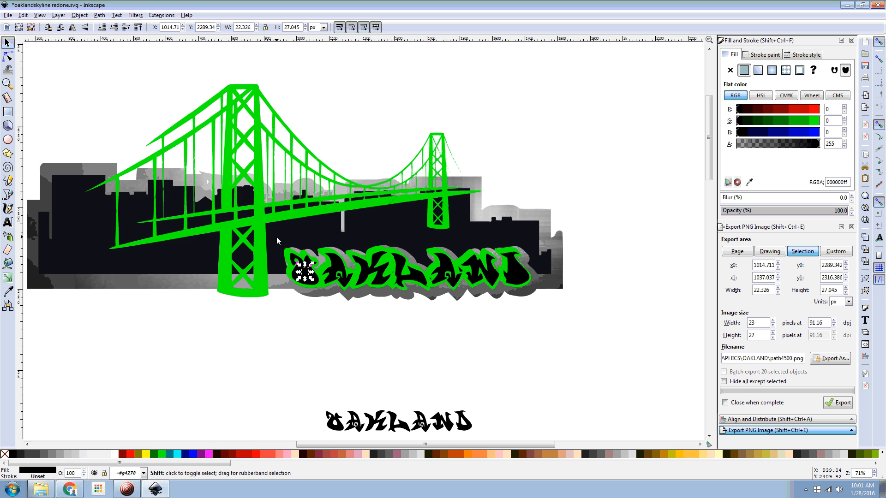
drag(273, 301, 597, 235)
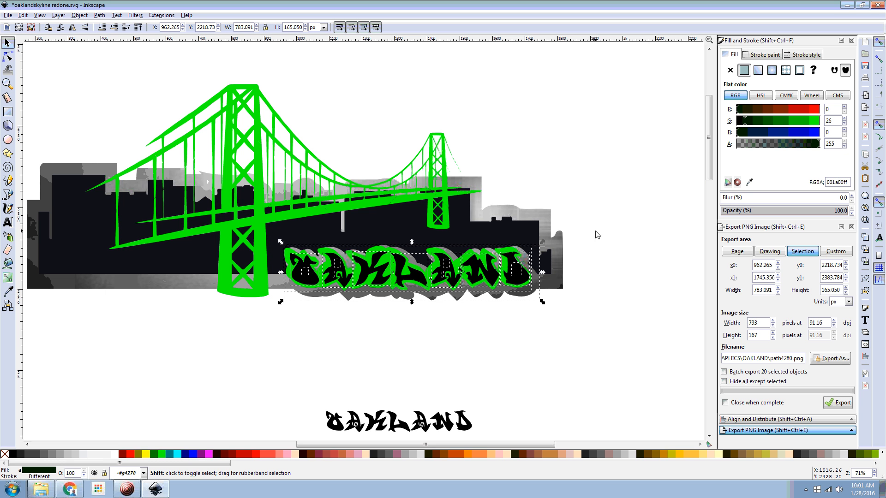
click(100, 15)
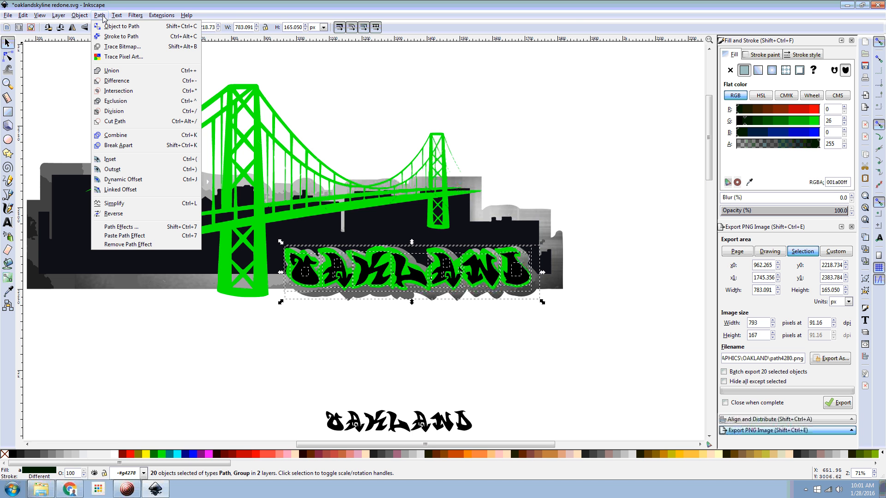
click(123, 106)
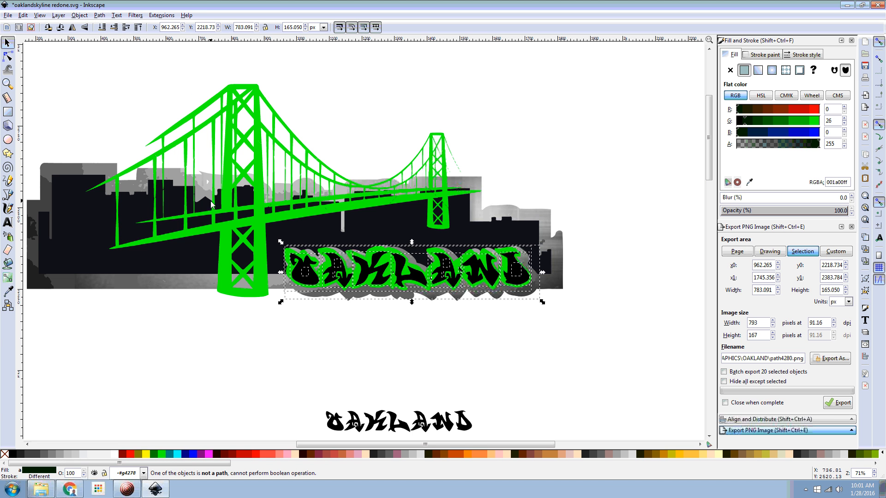
Step: Deselect the lettering pieces and undo the silhouette edits back to the original black OAKLAND outline lettering
click(8, 57)
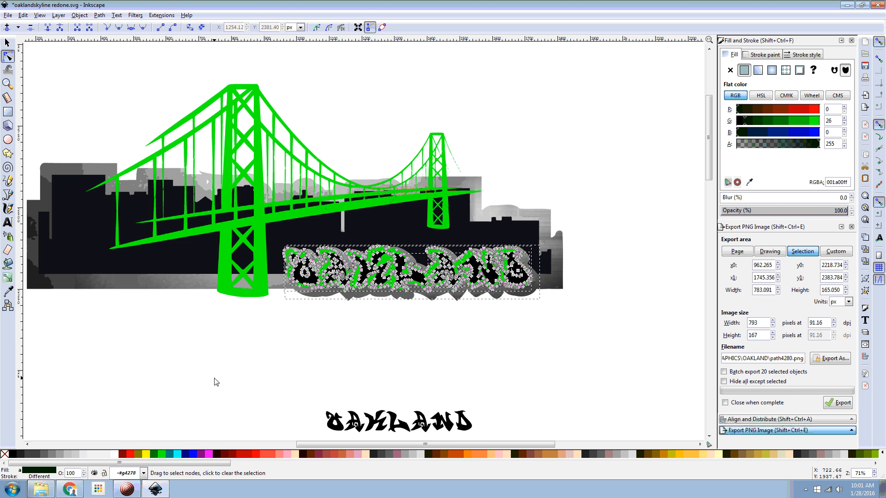
click(336, 313)
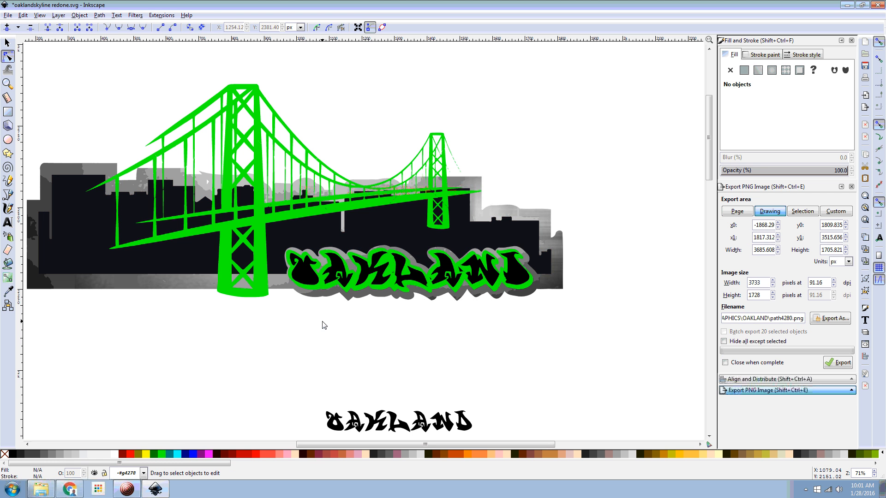
key(ctrl+z)
key(ctrl+z)
key(ctrl+z)
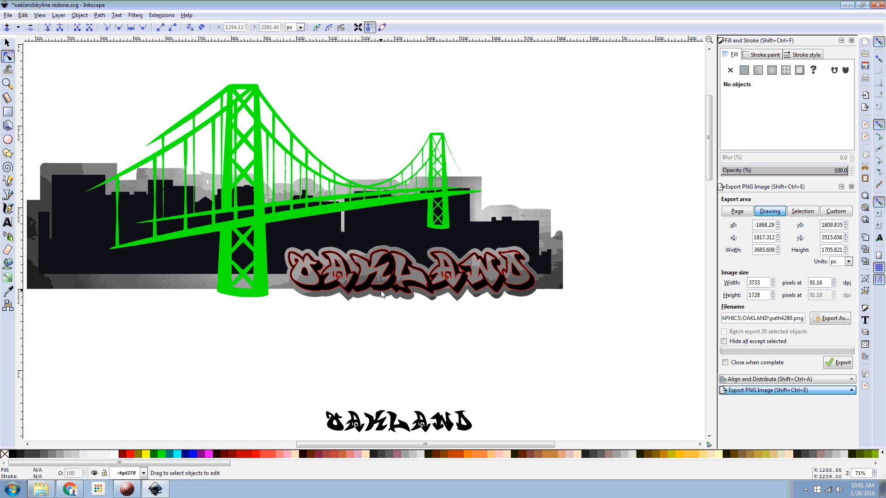
Step: Duplicate the OAKLAND outline lettering group and place the copy in the blank area below the skyline
click(349, 289)
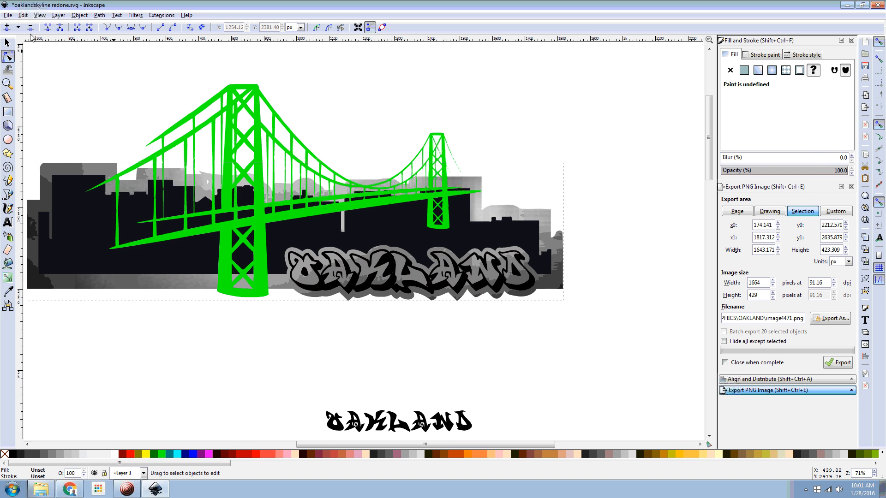
click(8, 43)
drag(322, 275, 303, 321)
key(ctrl+z)
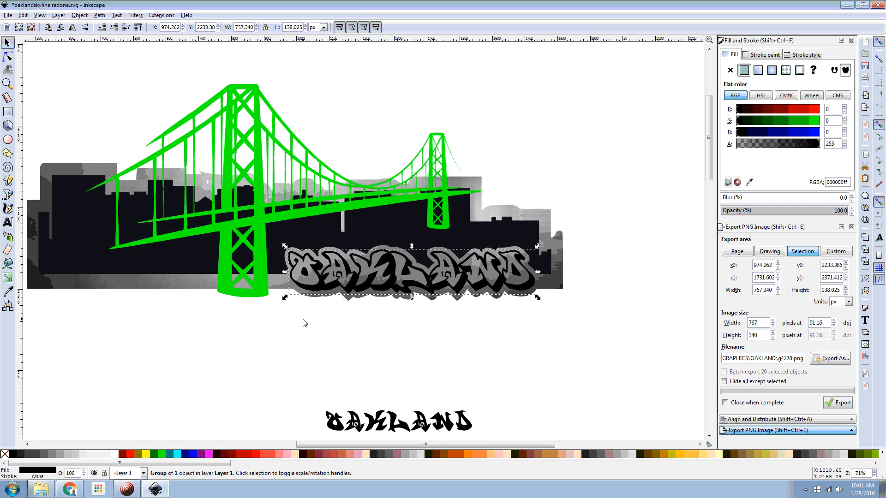
key(ctrl+d)
drag(315, 290, 161, 369)
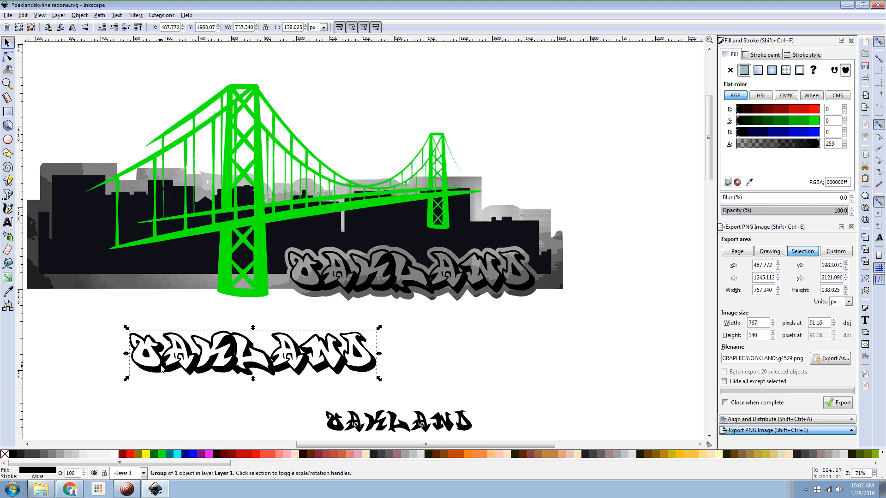
Step: Break the duplicated OAKLAND lettering path apart into separate pieces
click(102, 358)
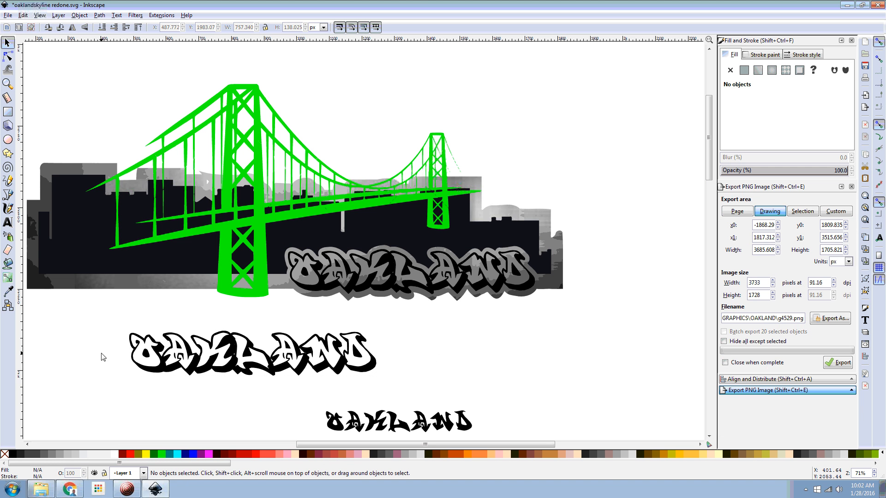
click(180, 364)
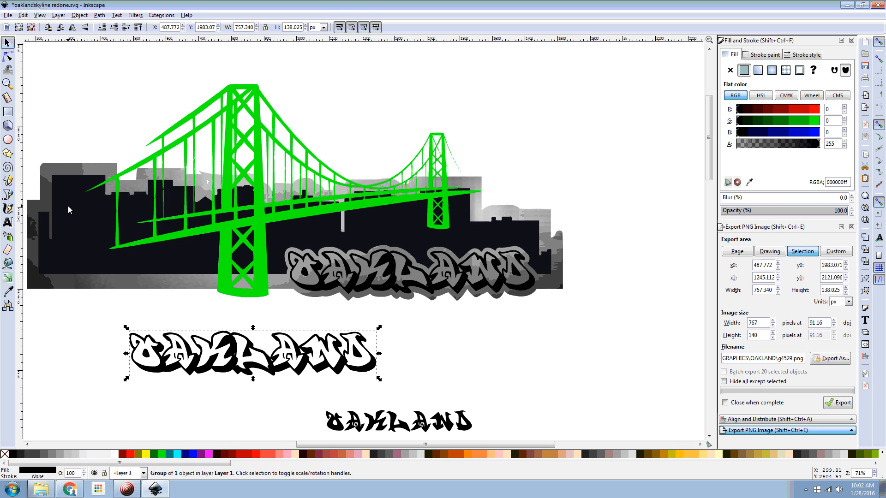
click(99, 15)
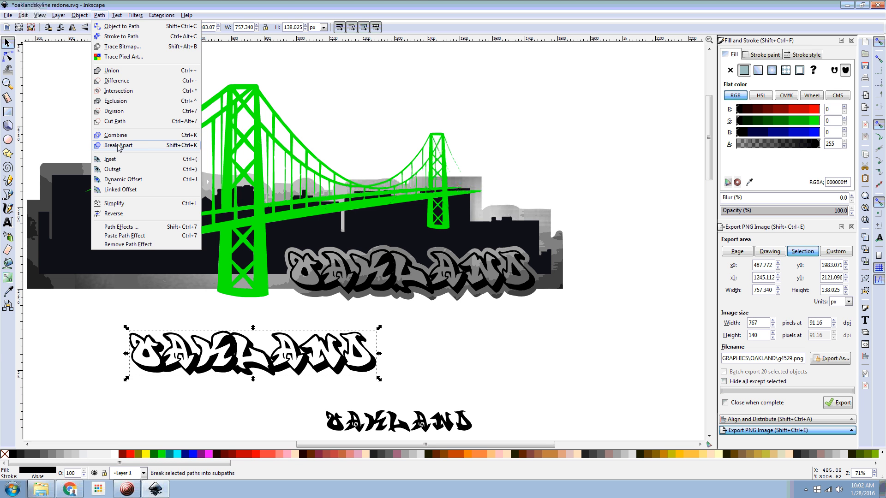
click(119, 145)
click(8, 56)
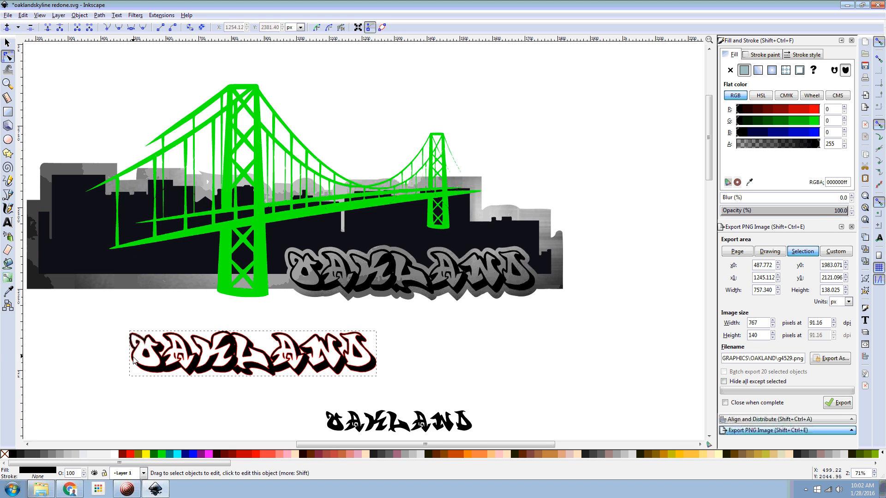
click(100, 15)
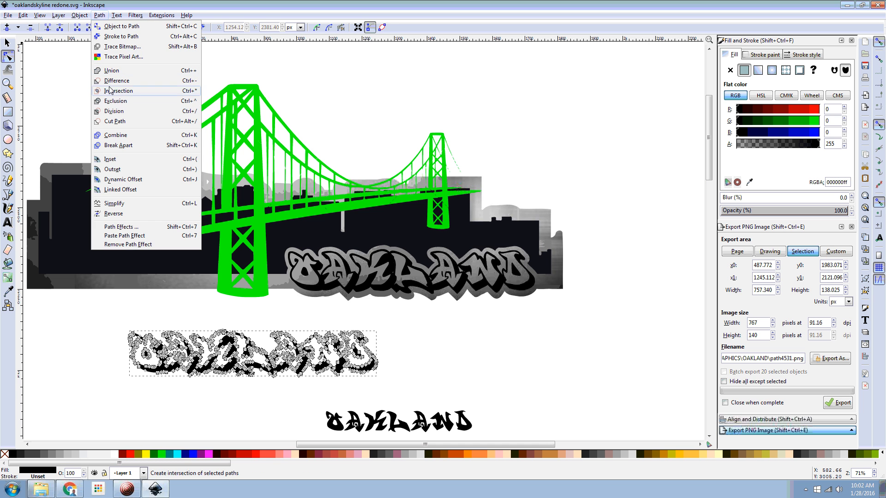
click(111, 146)
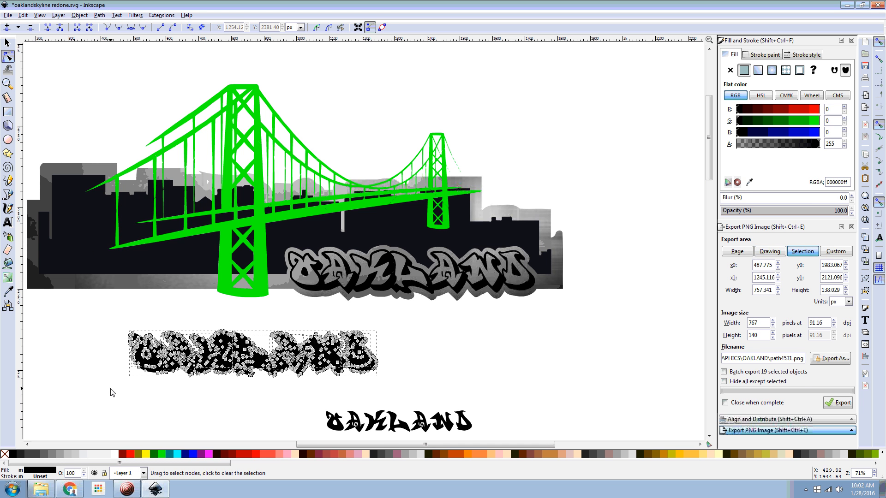
Step: Cut the inner opening out of the duplicate's letter O with Exclusion and fill the letter teal
scroll(140, 369, up, 2)
click(140, 367)
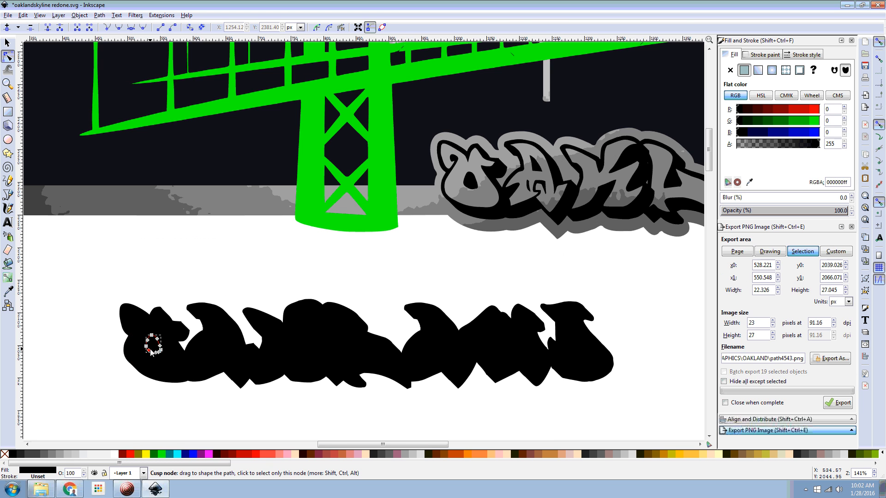
click(99, 15)
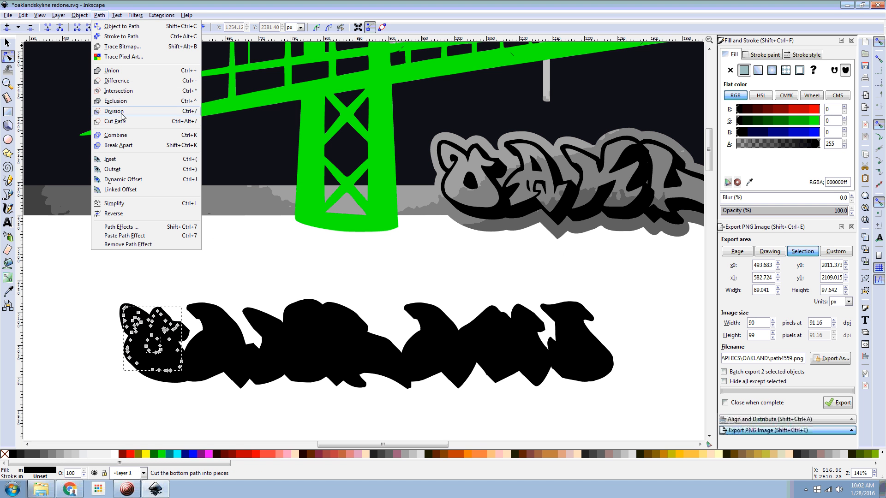
click(116, 101)
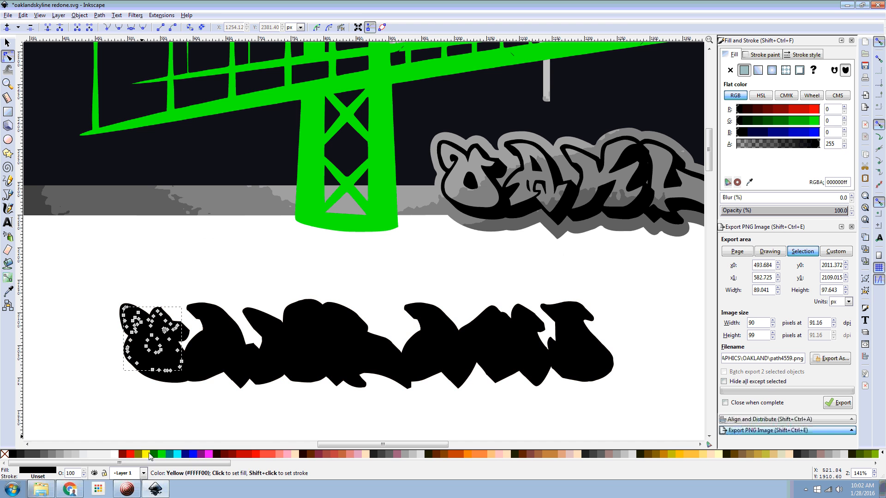
click(168, 454)
Step: Cut the inner openings out of the duplicate's first letter A and fill the letter aqua (00ffff)
click(206, 330)
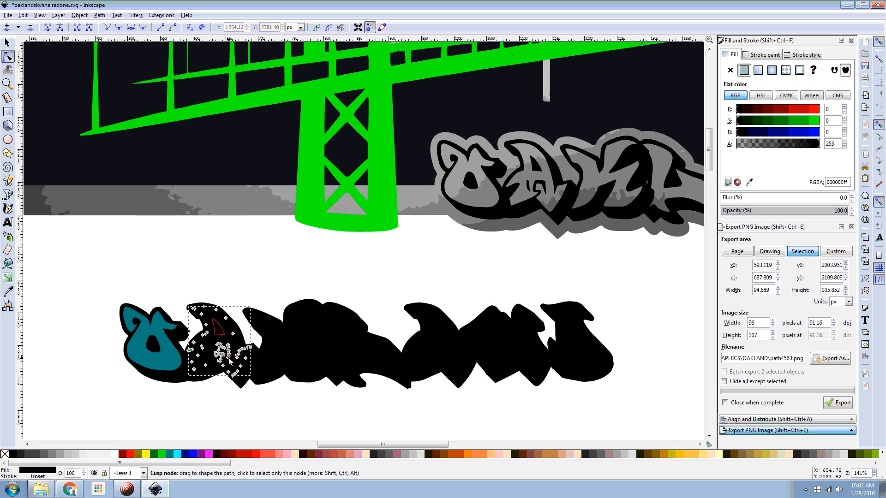
click(99, 16)
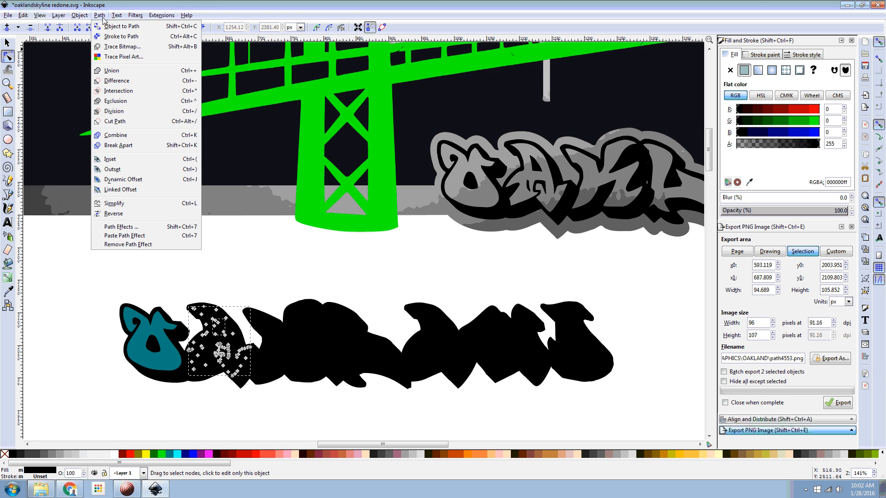
click(114, 111)
click(177, 455)
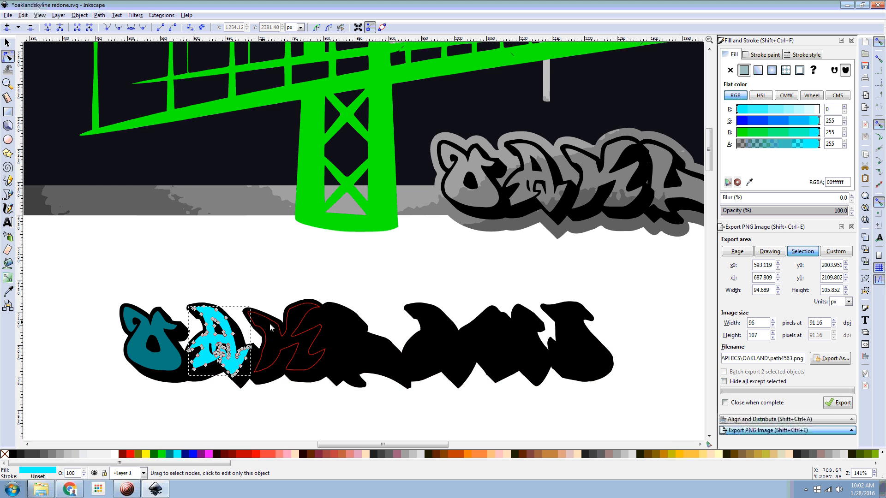
Step: Fill the duplicate's letters K and L with aqua (00ffff)
click(282, 341)
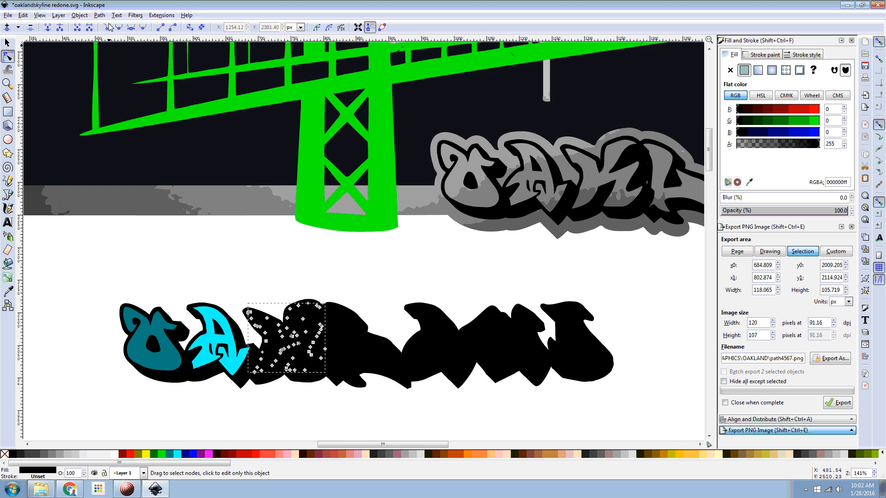
click(178, 455)
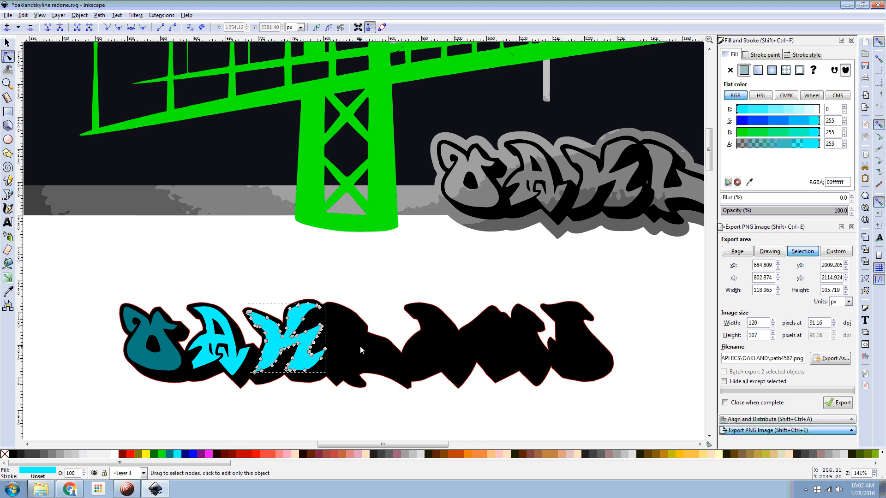
click(358, 351)
click(178, 456)
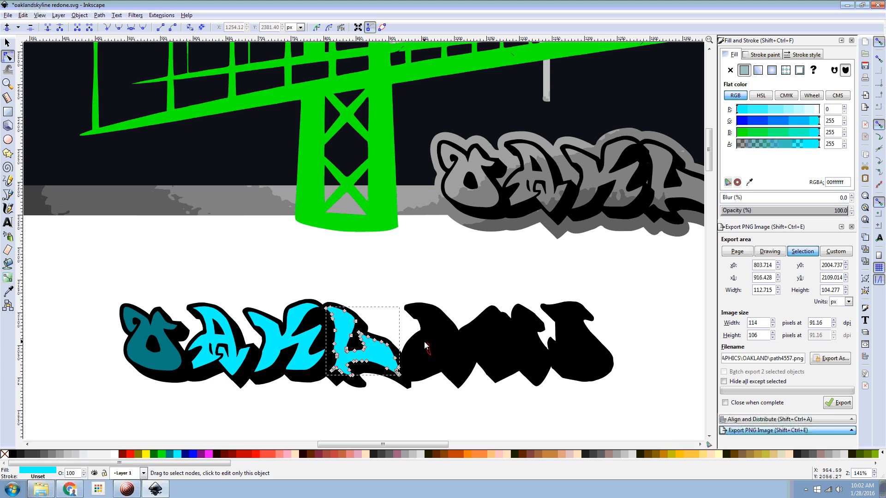
Step: Combine the duplicate's second letter A with its inner pieces, and fill that A and the N with aqua (00ffff)
click(418, 353)
click(419, 353)
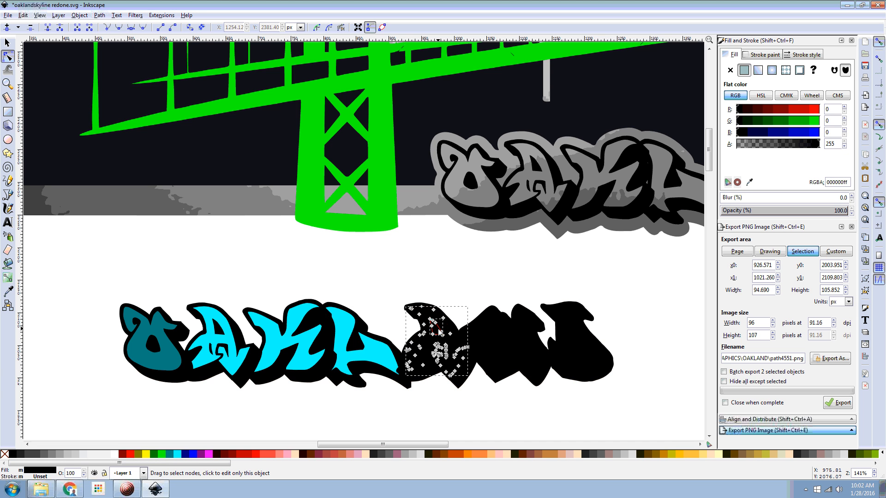
shift+click(433, 353)
click(99, 15)
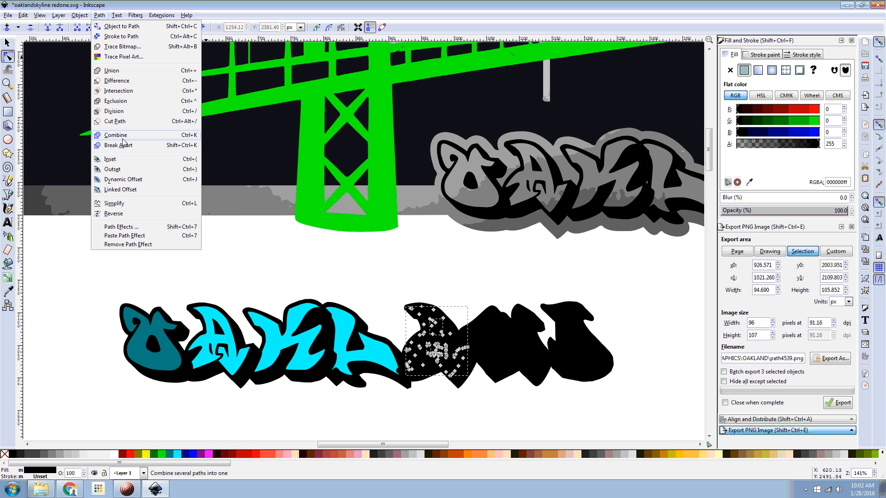
click(117, 135)
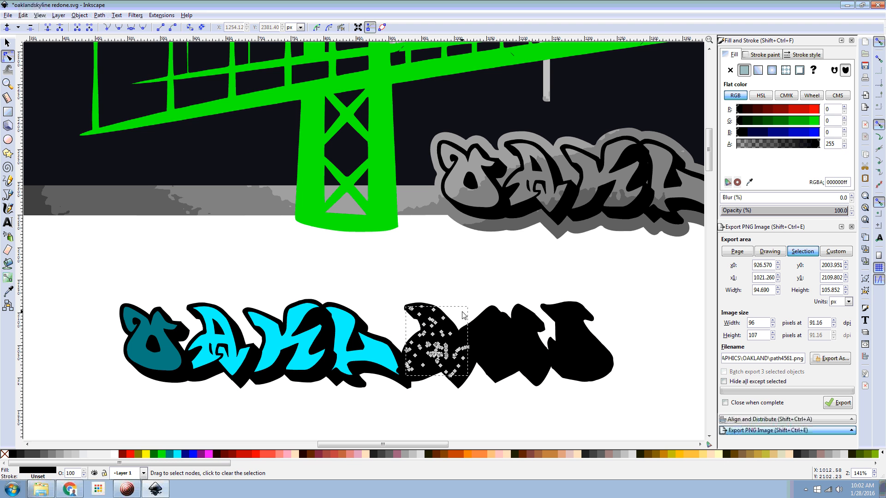
click(177, 454)
click(501, 357)
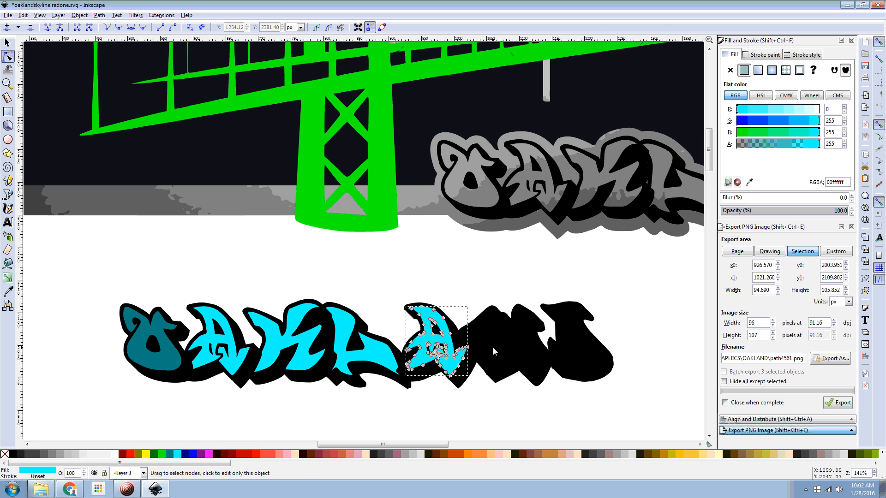
click(177, 454)
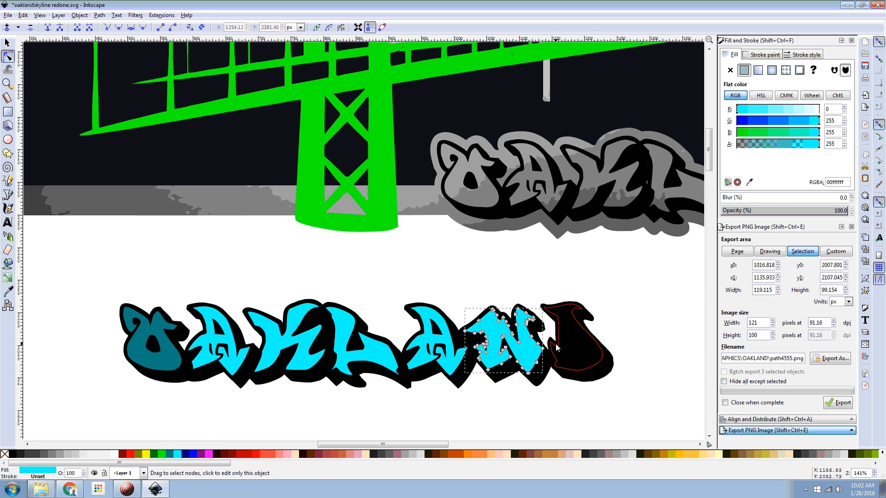
Step: Cut the inner opening out of the duplicate's letter D with Exclusion and fill the letter aqua (00ffff)
click(564, 345)
click(569, 328)
shift+click(582, 345)
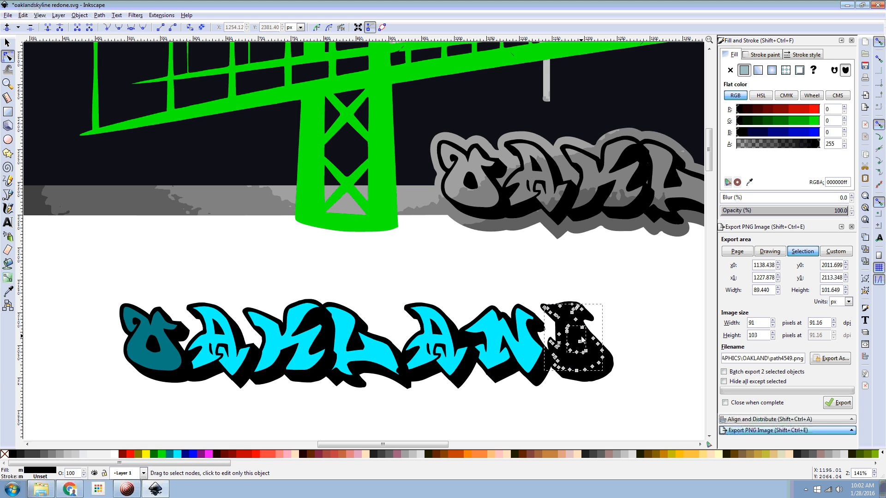
click(99, 15)
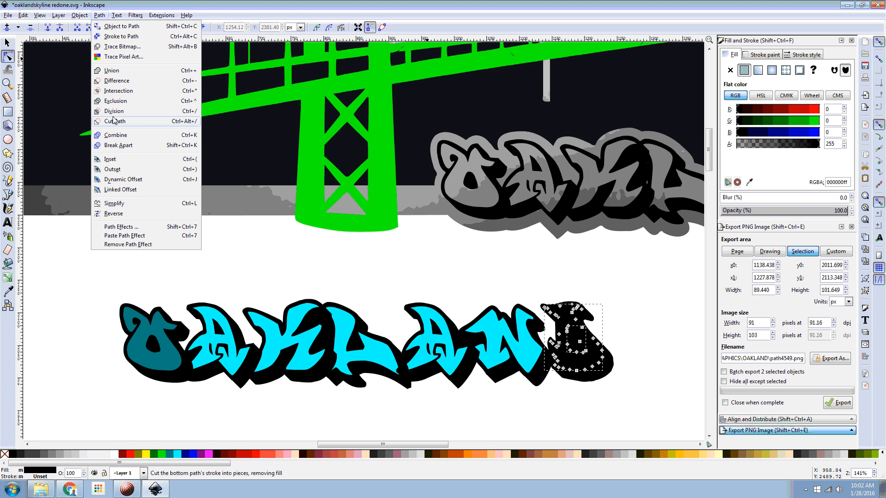
click(120, 102)
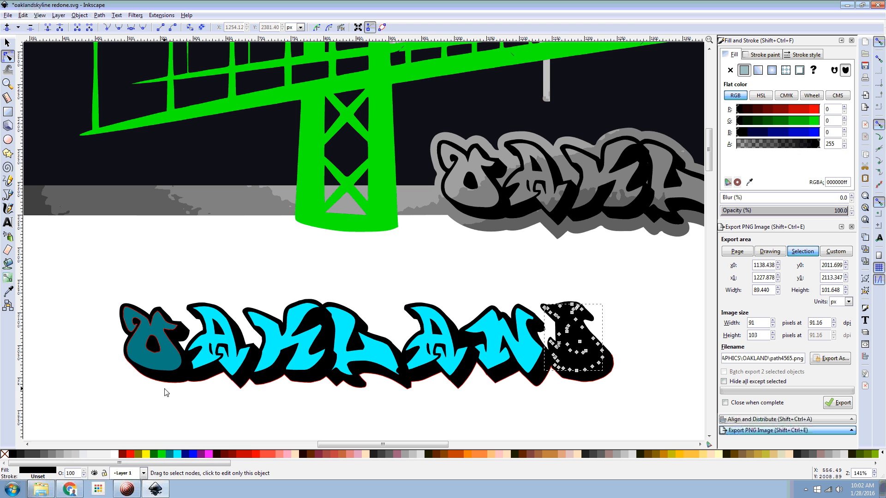
click(177, 454)
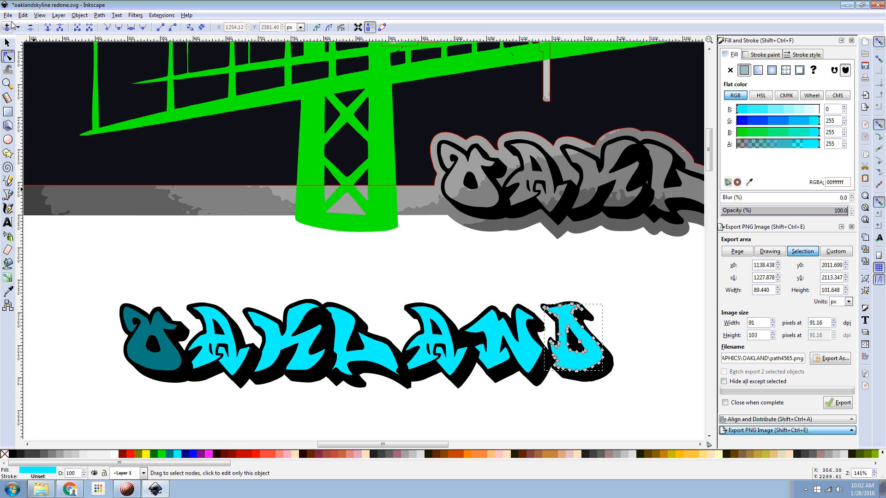
Step: Select all the aqua letter faces of the duplicate, from O through D, and merge them into one path with Union
click(202, 360)
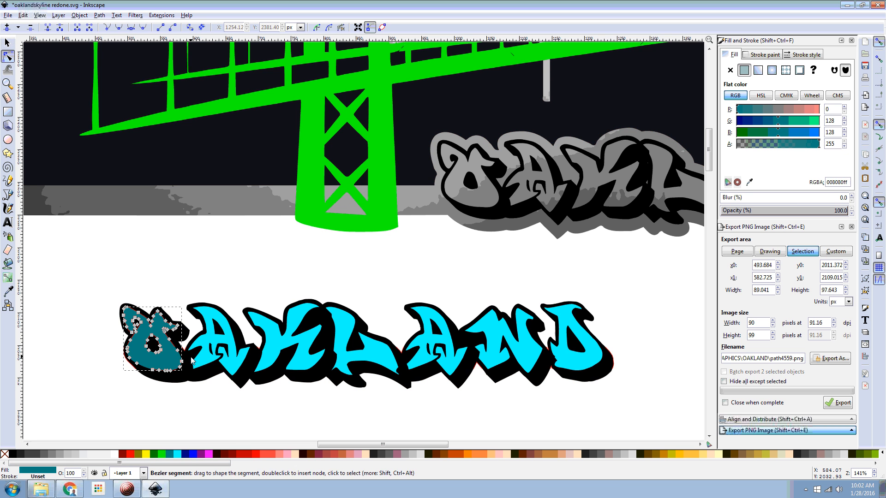
shift+click(223, 346)
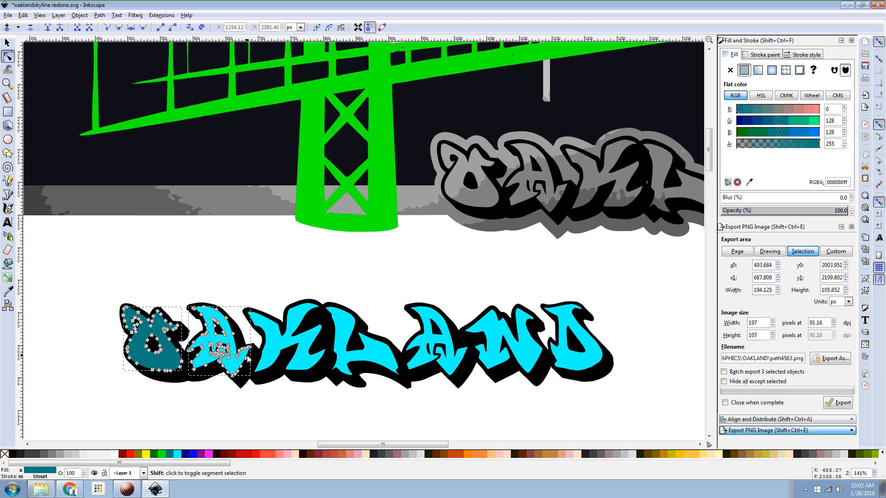
shift+click(309, 355)
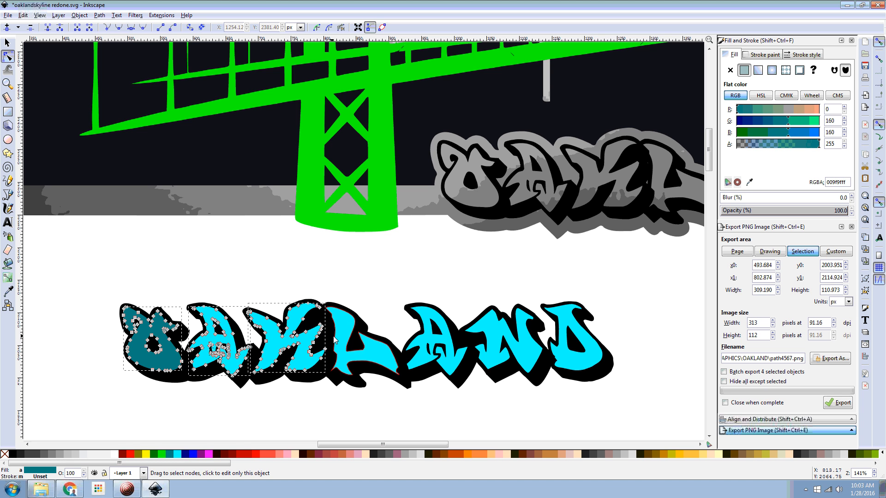
shift+click(365, 350)
shift+click(463, 340)
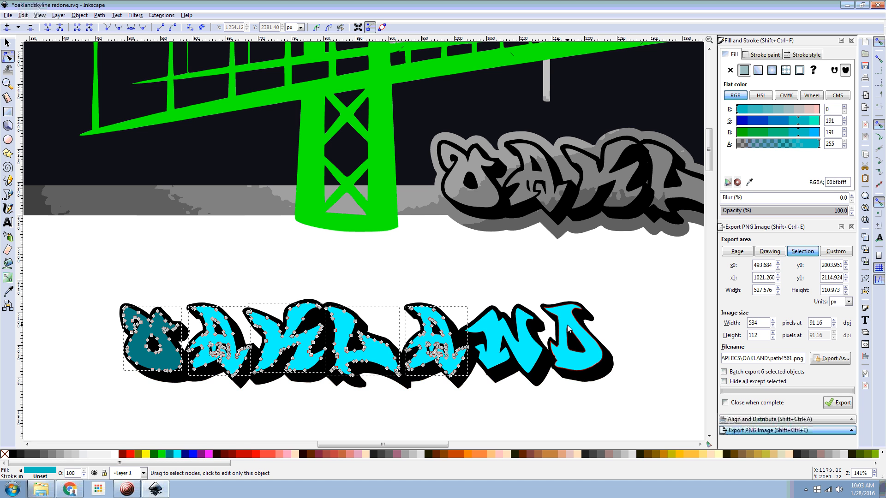
shift+click(568, 329)
shift+click(507, 341)
click(99, 16)
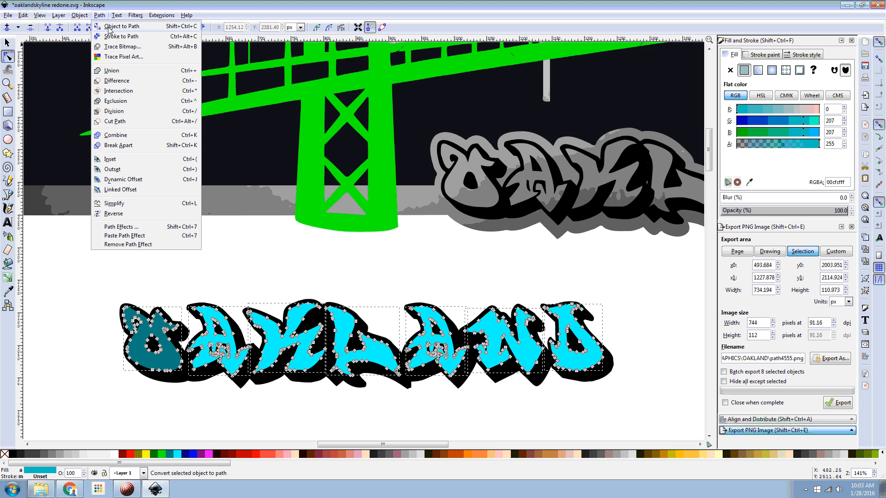
click(112, 70)
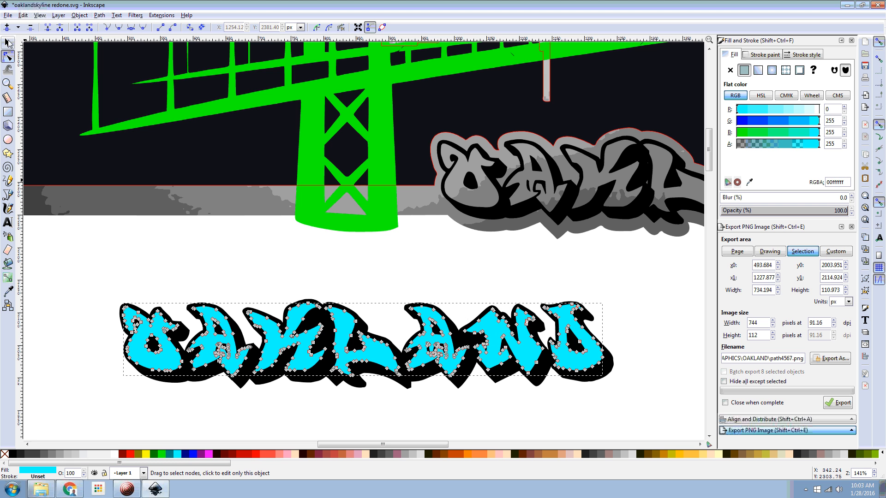
Step: Shift the merged aqua lettering about 10 px right and 12 px down over the black silhouette
click(8, 43)
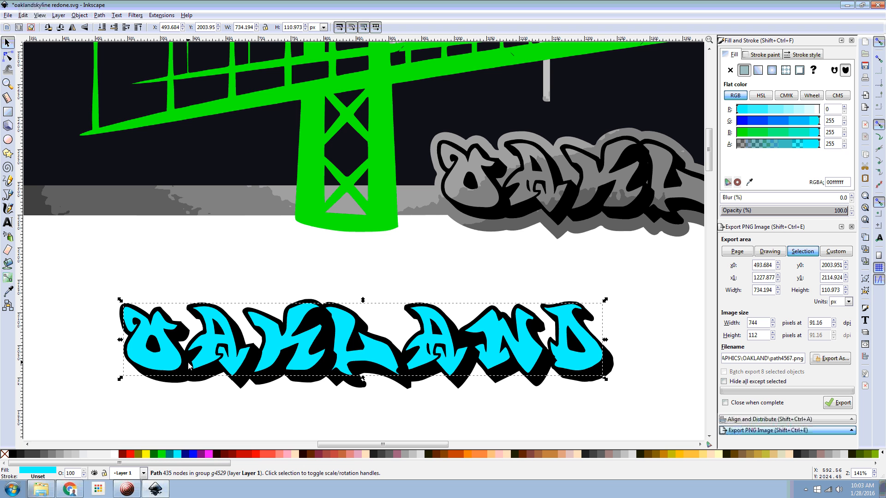
key(Down)
key(Down)
key(Right)
key(Right)
key(Right)
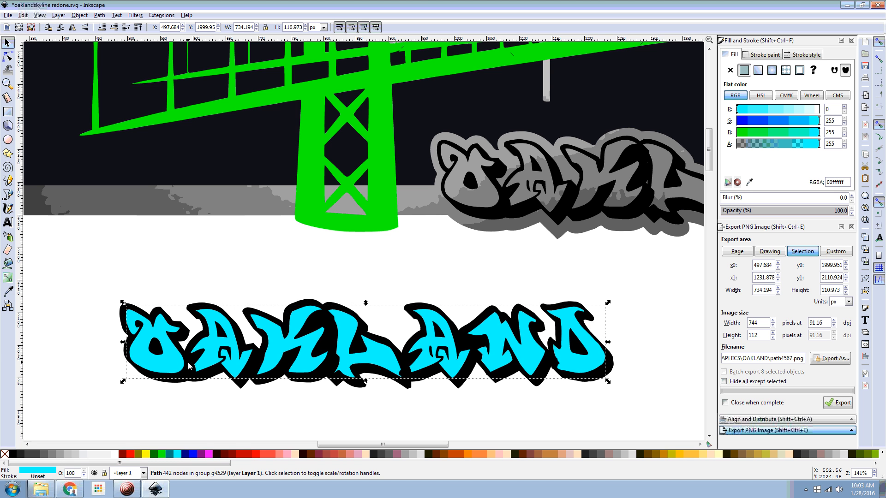
key(Down)
key(Down)
key(Down)
key(Down)
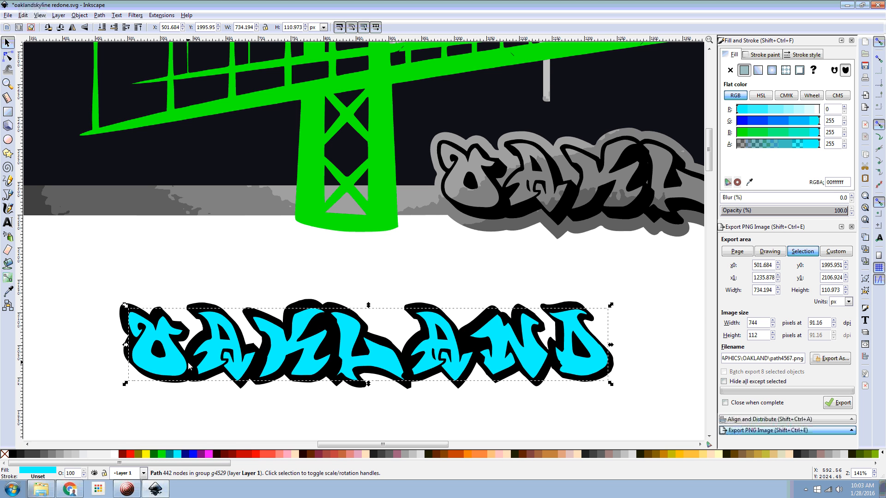
key(Right)
key(Right)
key(Right)
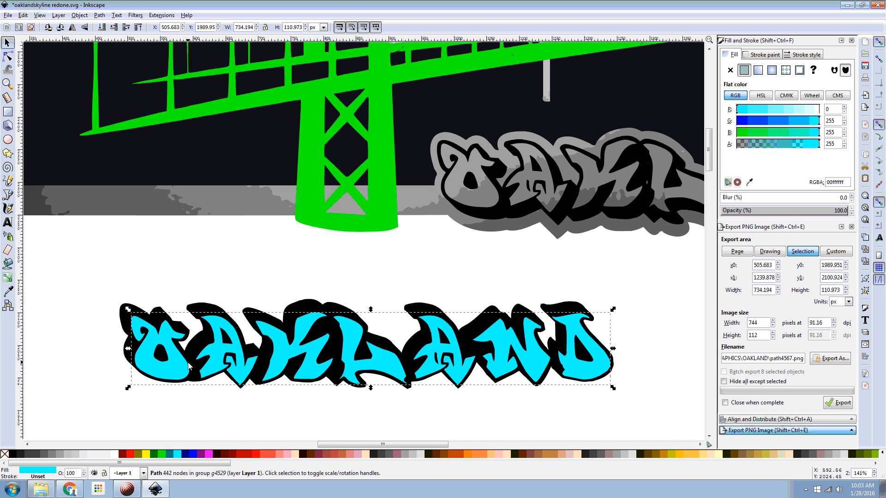
key(Left)
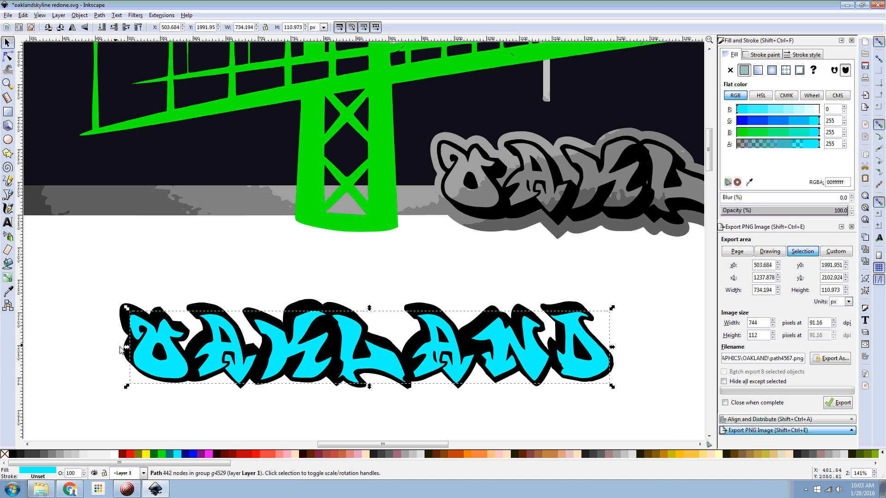
Step: Cut the aqua lettering out of the black silhouette with Exclusion
key(shift)
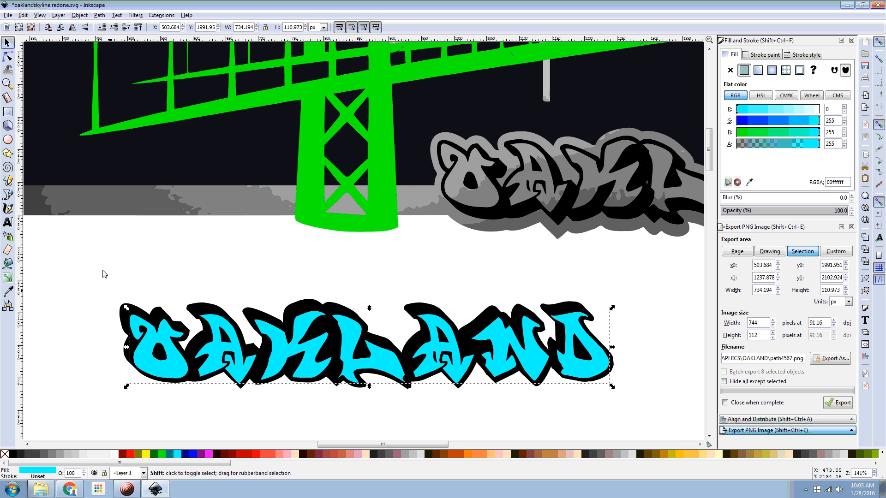
click(8, 56)
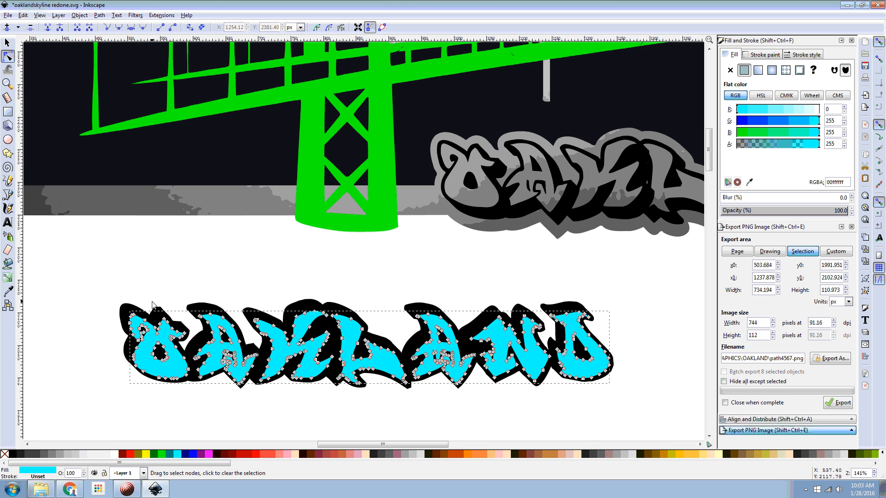
shift+click(152, 305)
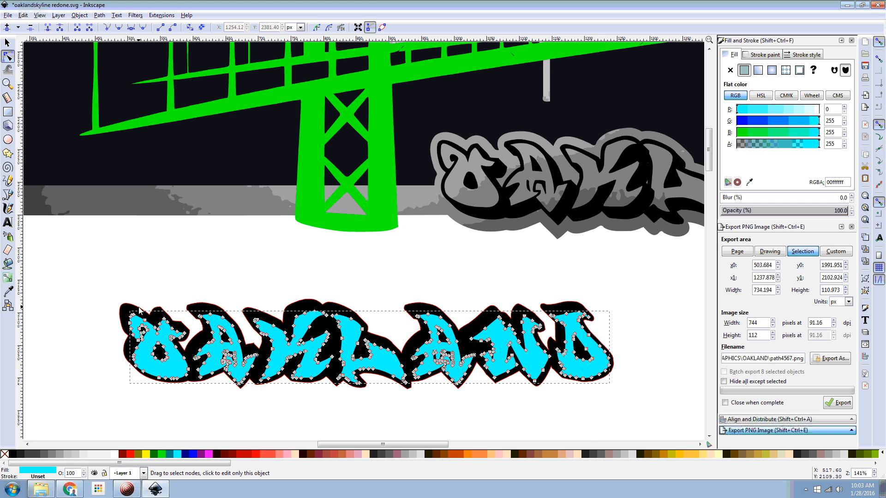
click(100, 15)
click(114, 101)
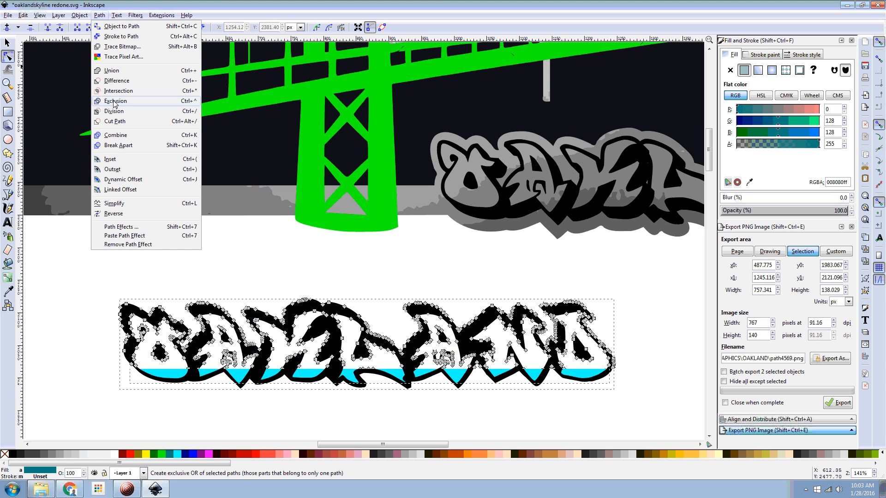
Step: Move the cut-out black OAKLAND lettering up near the logo and delete the old lettering from the grey backing
click(7, 43)
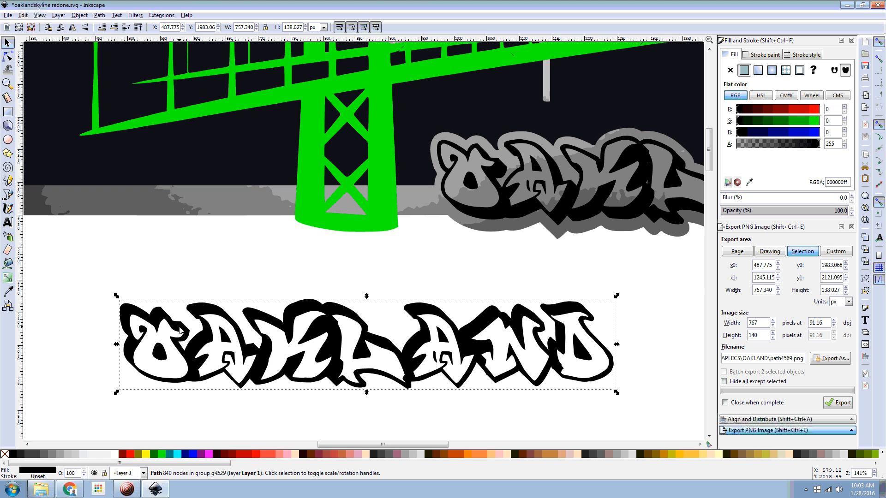
drag(179, 328, 380, 237)
scroll(384, 291, right, 5)
scroll(385, 293, right, 5)
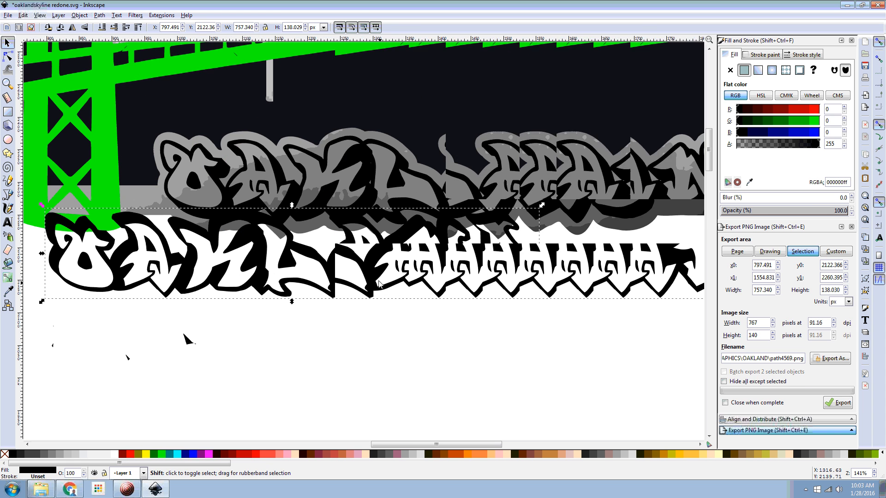
click(328, 232)
key(Delete)
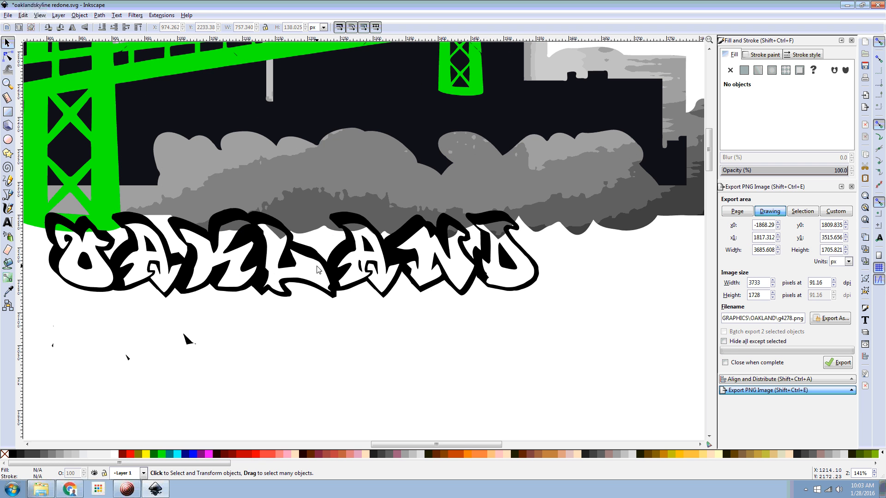
Step: Place the new cut-out OAKLAND lettering over the cloud-shaped grey backing in the logo
drag(317, 270, 433, 193)
click(246, 358)
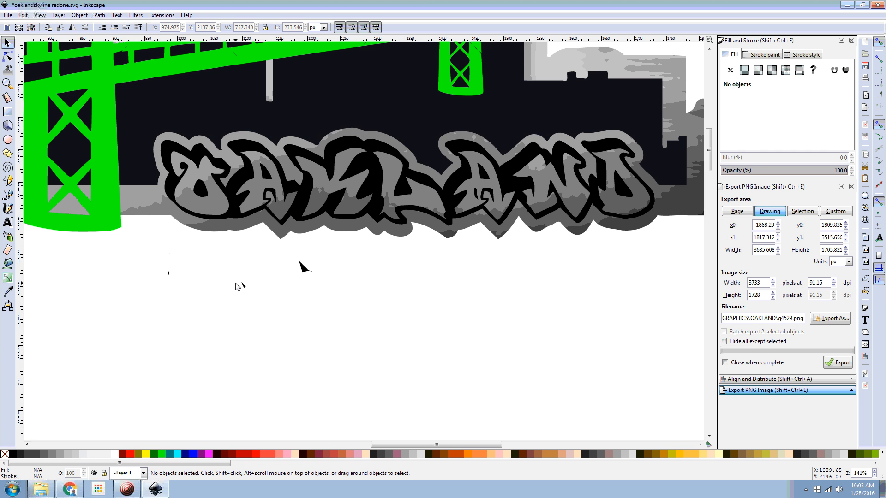
mouse_move(310, 215)
mouse_down()
mouse_move(310, 245)
mouse_move(313, 221)
mouse_move(303, 212)
mouse_up()
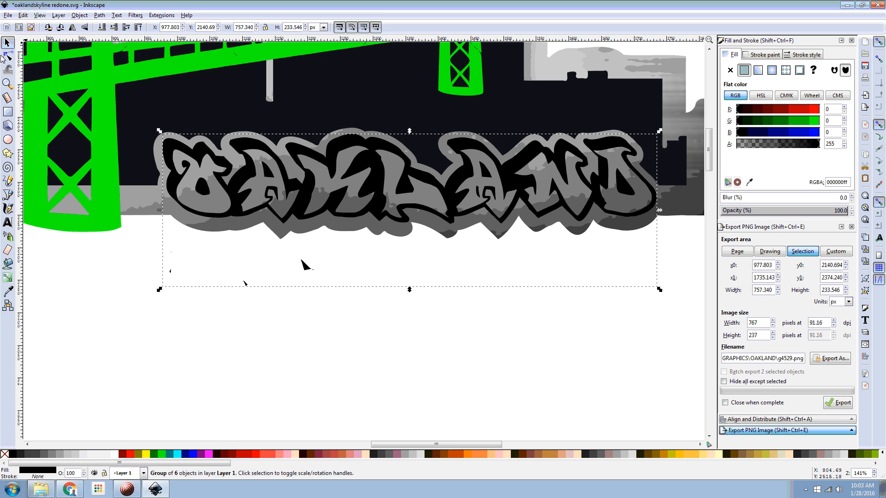
Step: Delete the two larger stray black fragments below the OAKLAND lettering
click(8, 56)
click(174, 272)
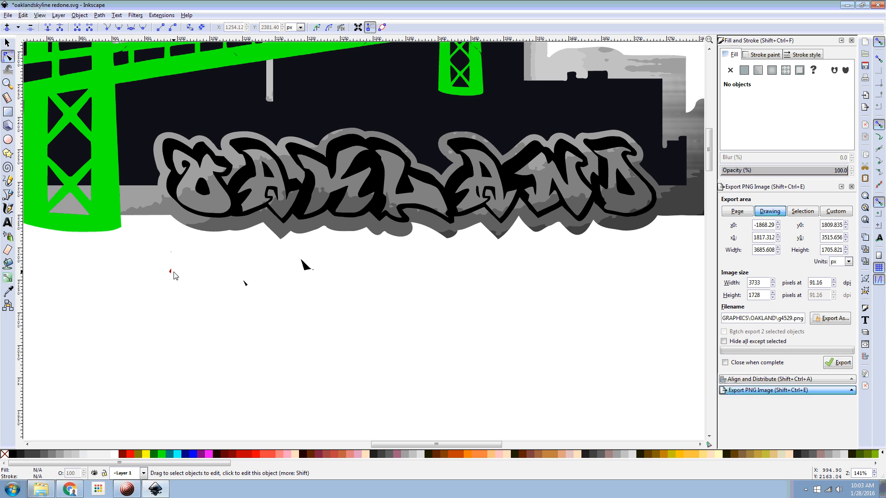
click(198, 217)
click(170, 271)
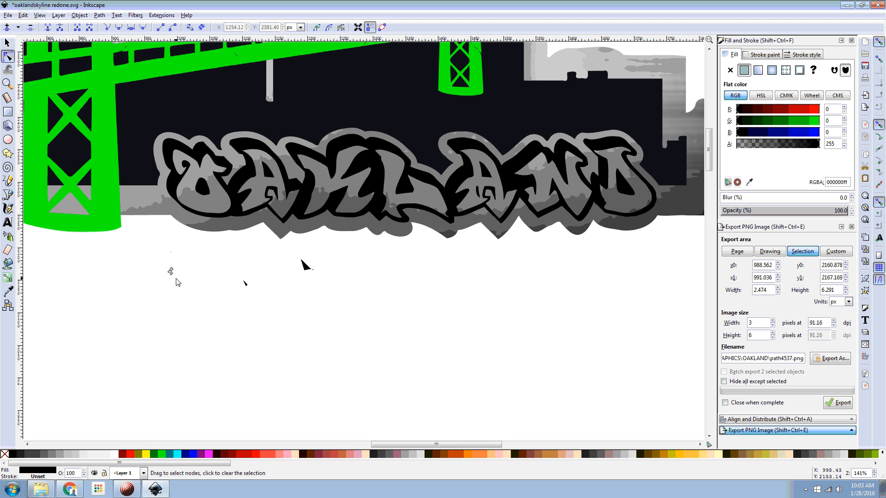
click(304, 265)
drag(253, 251, 356, 286)
key(Delete)
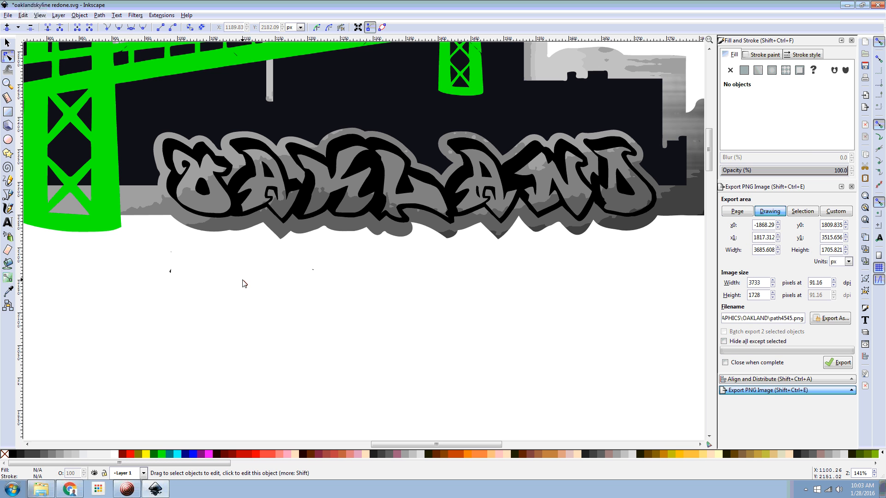
click(245, 283)
drag(223, 261, 256, 296)
key(Delete)
Step: Delete the three remaining tiny black specks below the OAKLAND lettering
click(171, 252)
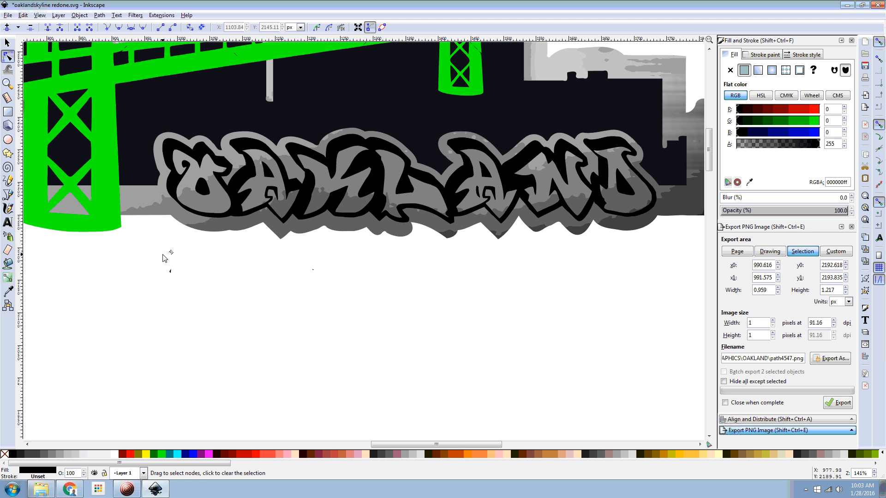
key(Delete)
click(171, 271)
key(Delete)
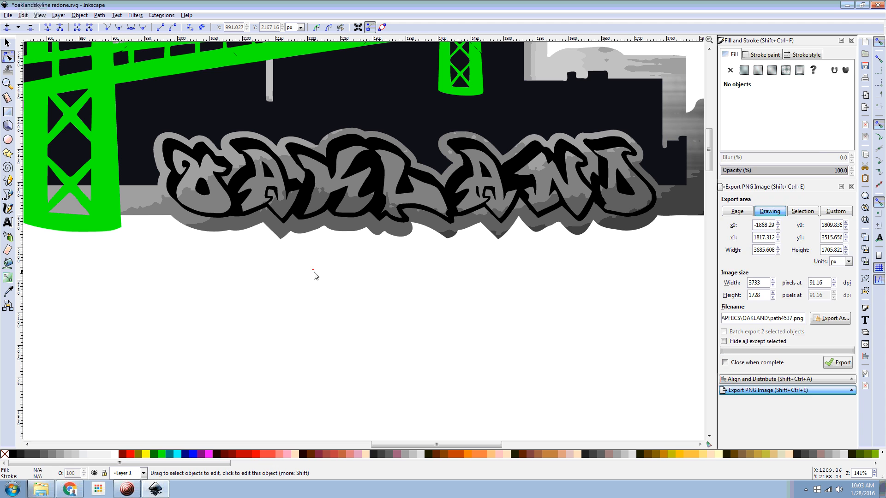
click(313, 269)
key(Delete)
scroll(336, 297, up, 2)
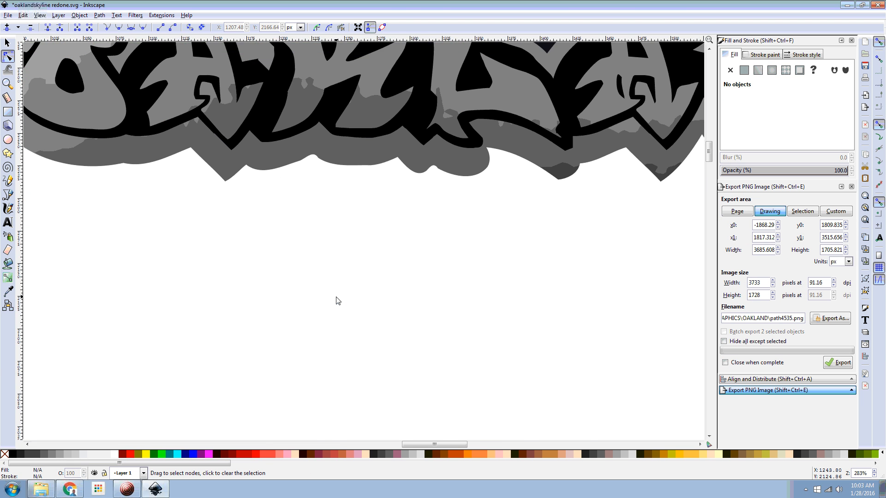
Step: Recolour the green bridge with the light red fill FF5555
scroll(337, 301, down, 3)
scroll(336, 300, left, 3)
scroll(336, 305, left, 3)
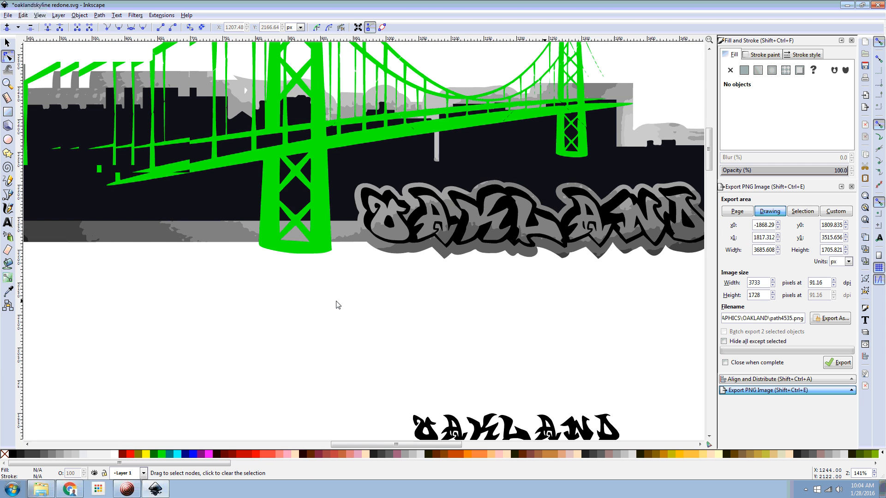
scroll(336, 304, down, 2)
scroll(336, 306, left, 3)
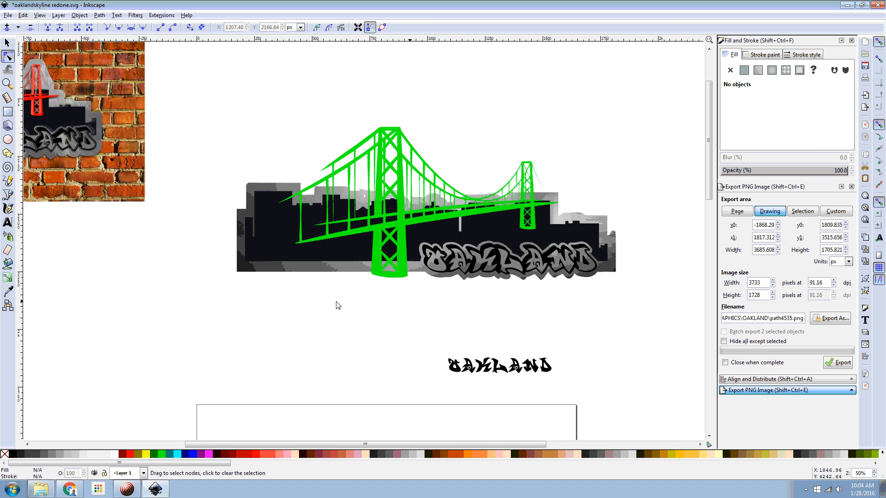
click(8, 43)
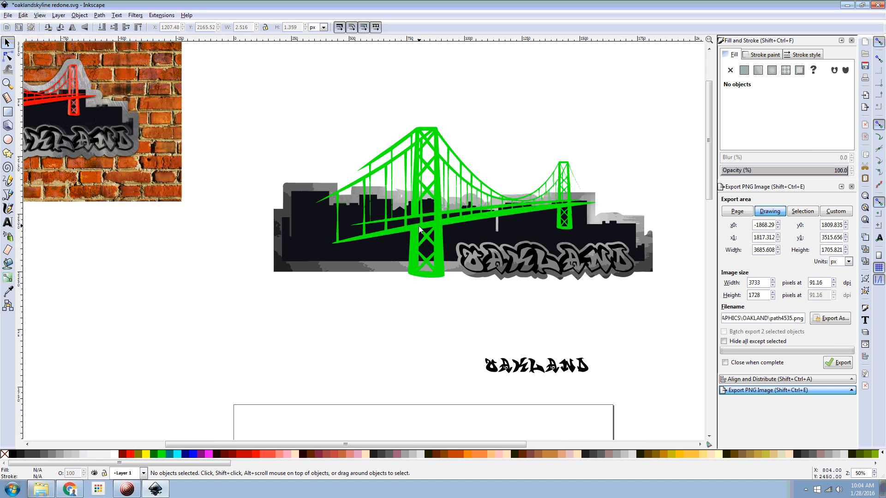
click(417, 229)
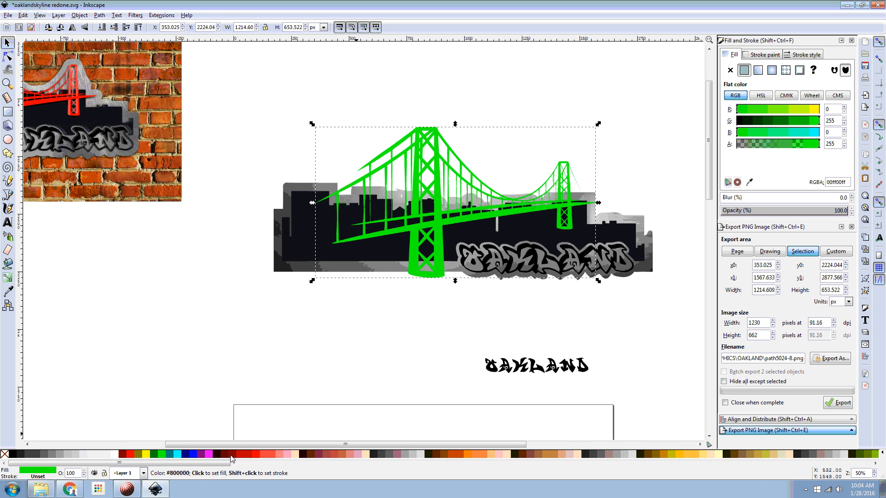
click(251, 454)
click(267, 455)
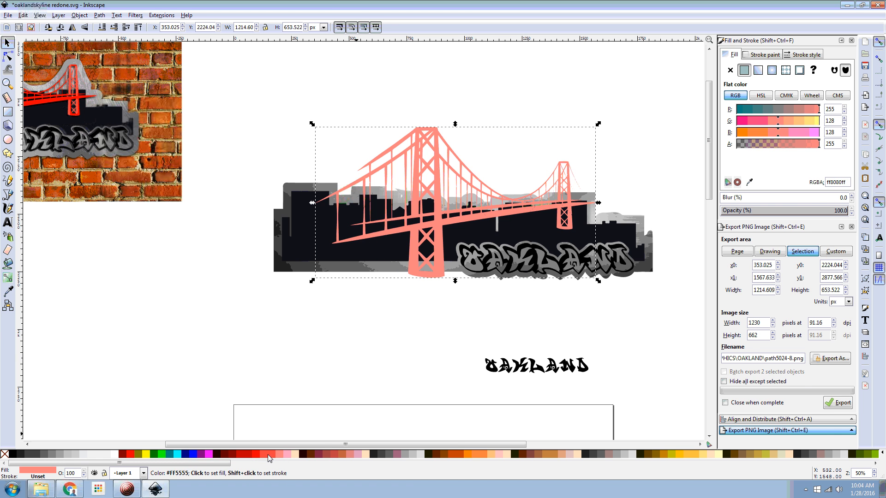
click(290, 353)
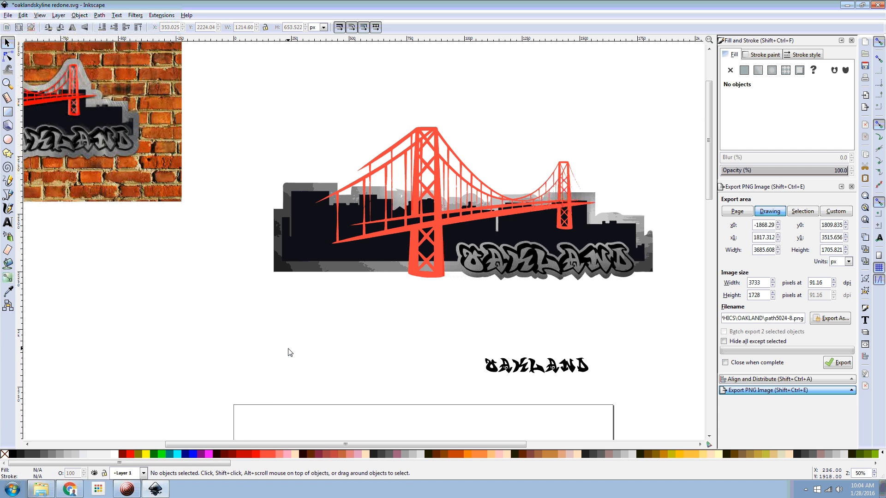
Step: Duplicate the clipped grey metal-texture image behind the skyline
scroll(356, 346, left, 2)
scroll(356, 346, right, 3)
scroll(355, 346, right, 1)
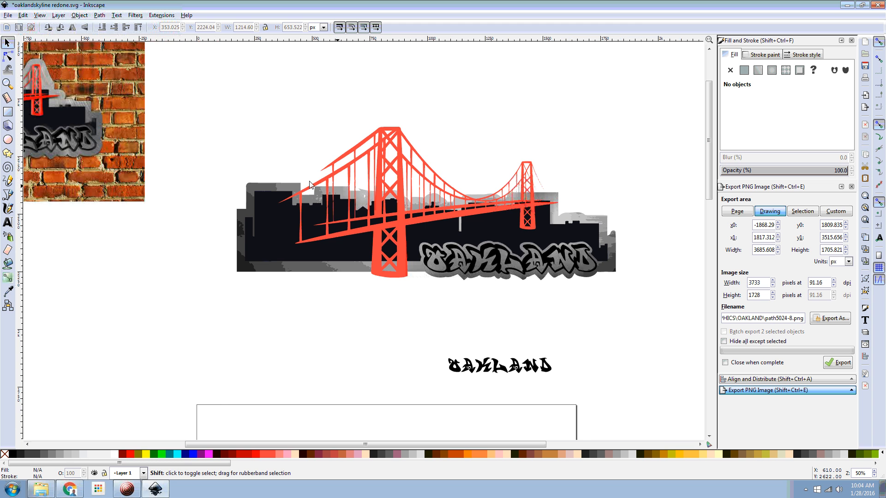
click(259, 273)
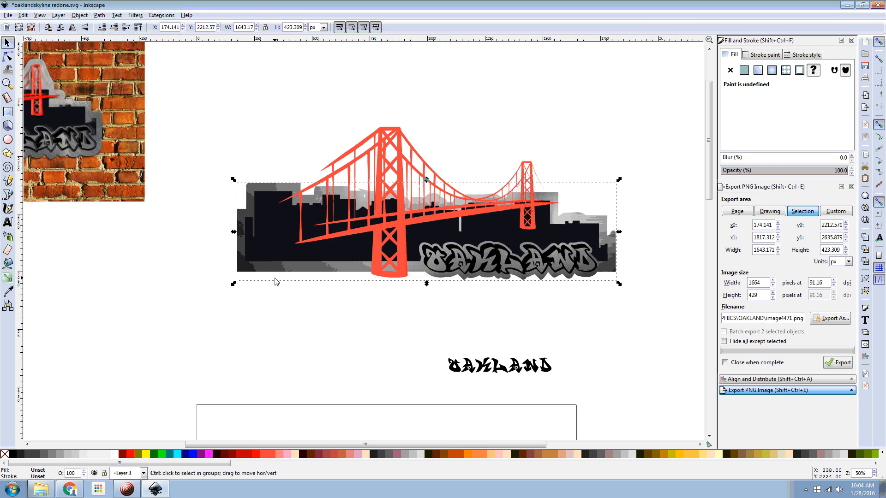
key(ctrl+d)
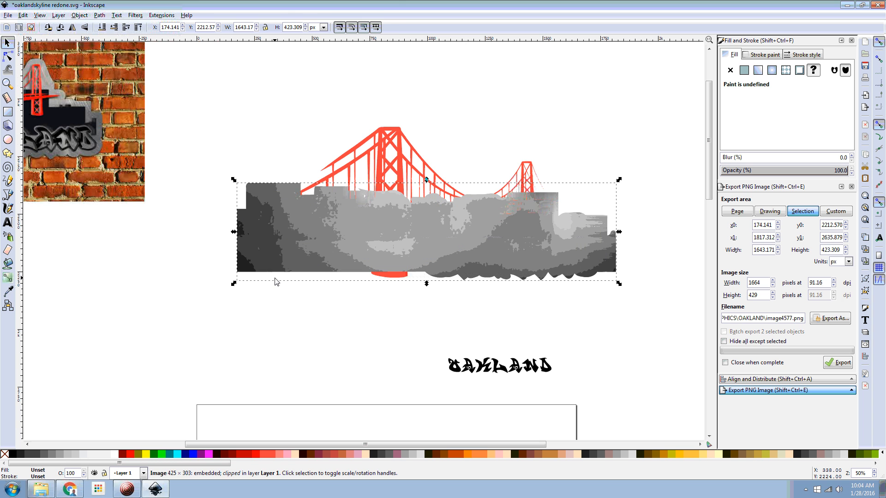
Step: Release the clip on the duplicated metal texture and delete the freed texture image, keeping the green silhouette
right_click(291, 254)
click(323, 228)
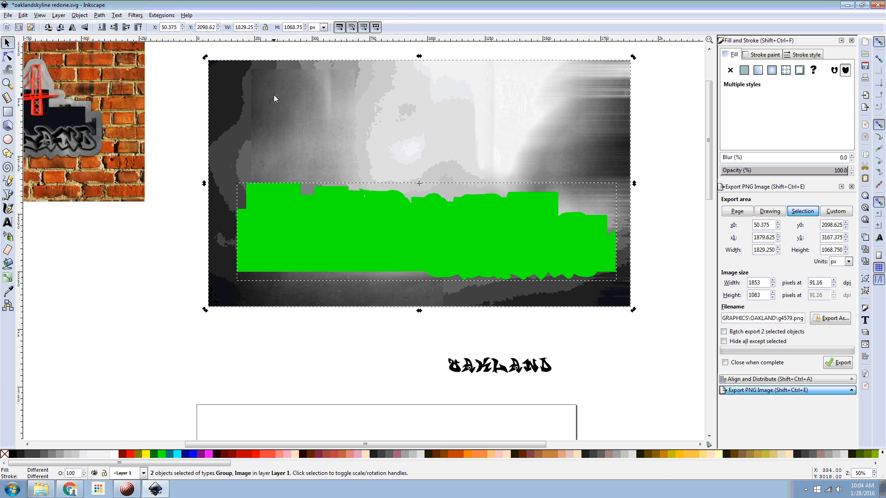
click(197, 95)
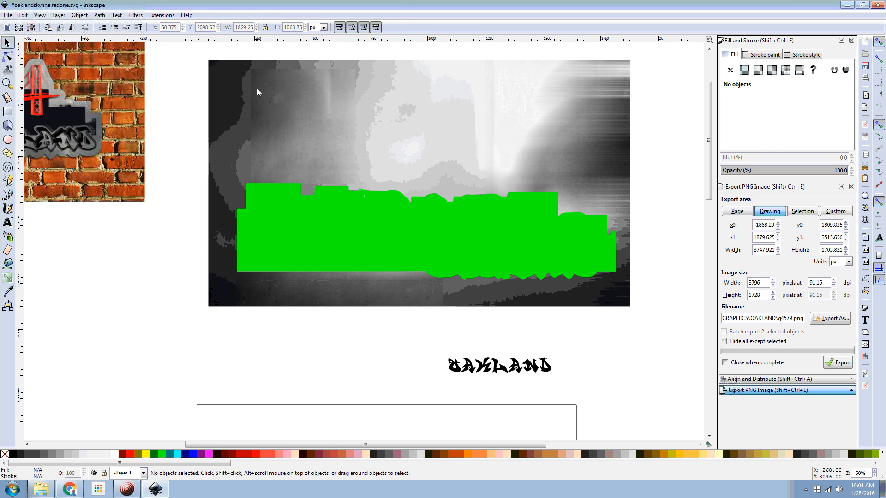
click(253, 93)
key(Delete)
Step: Fill the green backing silhouette with black and shift it 6 px left and 6 px down
click(272, 213)
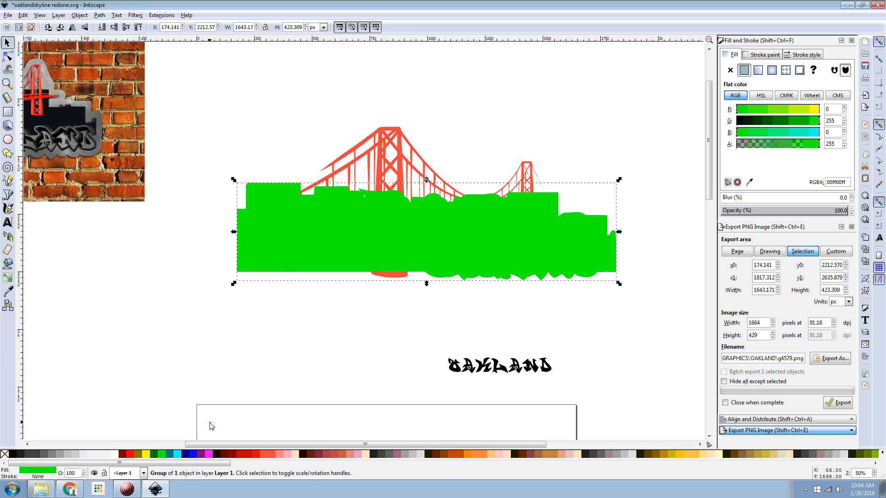
click(11, 454)
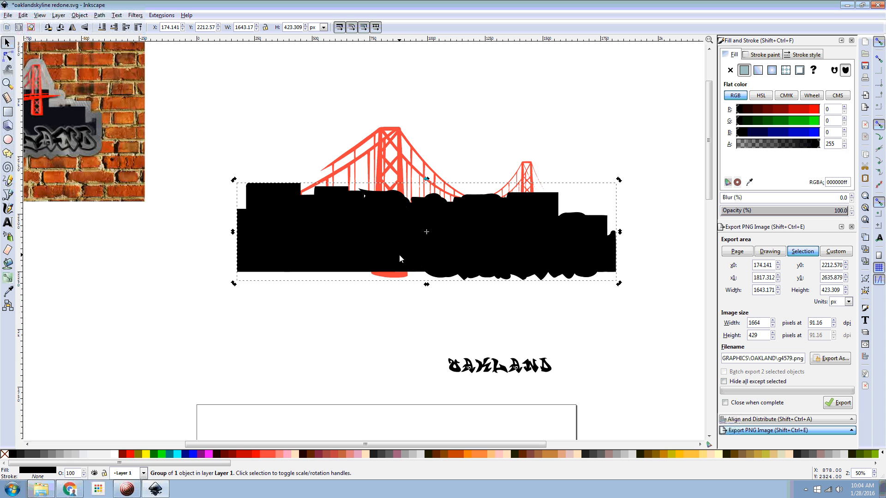
key(Left)
key(Left)
key(Left)
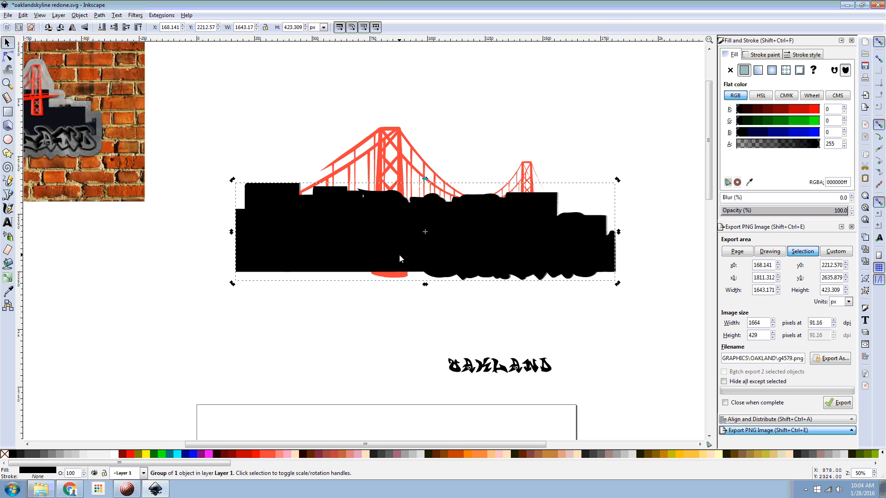
key(Down)
key(Down)
key(Down)
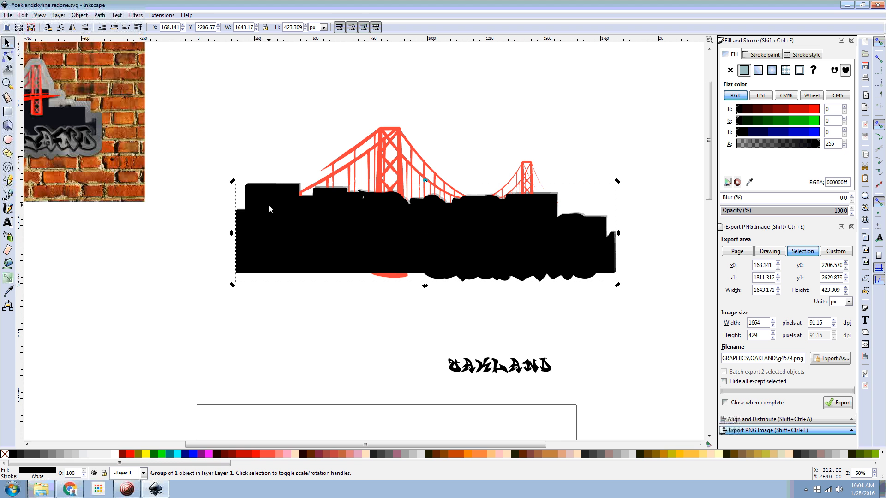
Step: Lower the black backing silhouette to the very bottom of the stack and set its blur to 1.0%
click(102, 27)
click(852, 196)
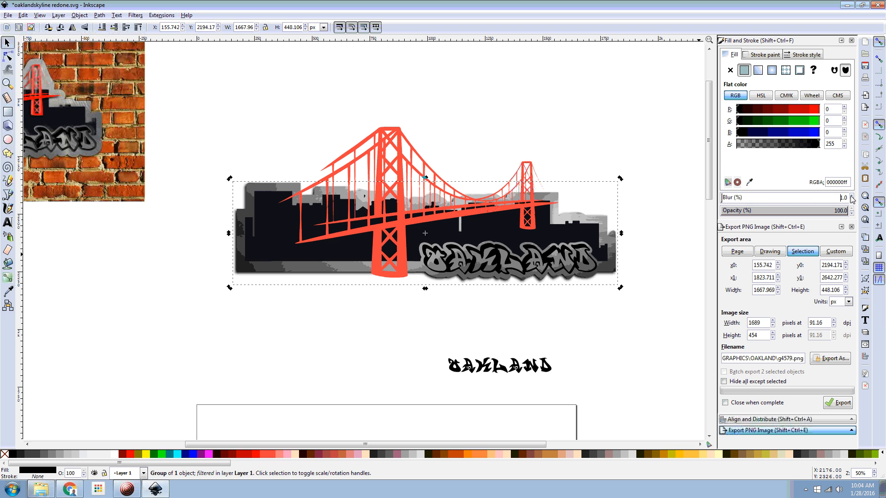
click(169, 247)
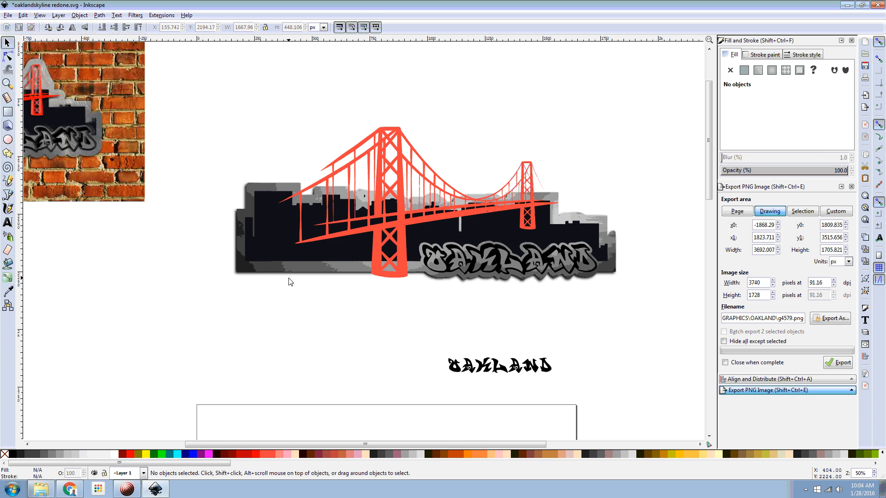
Step: Create a black copy of the red bridge and offset it 4 px left and 4 px down
ctrl+click(378, 275)
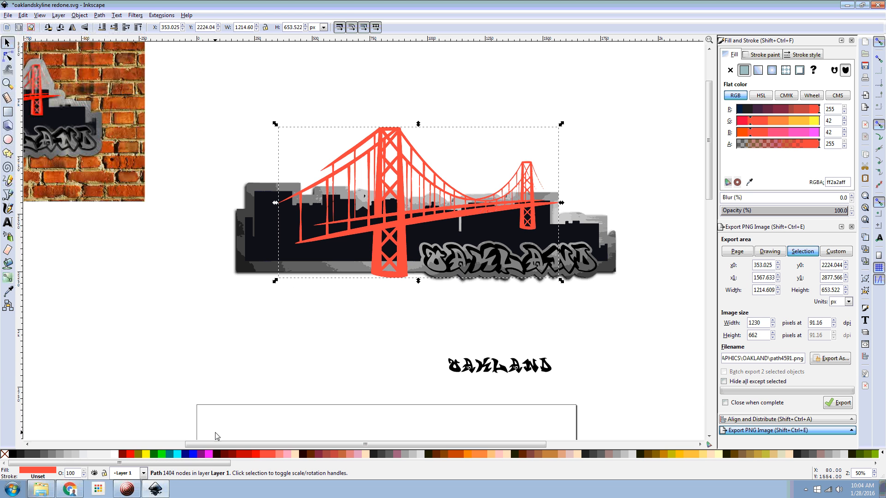
click(13, 453)
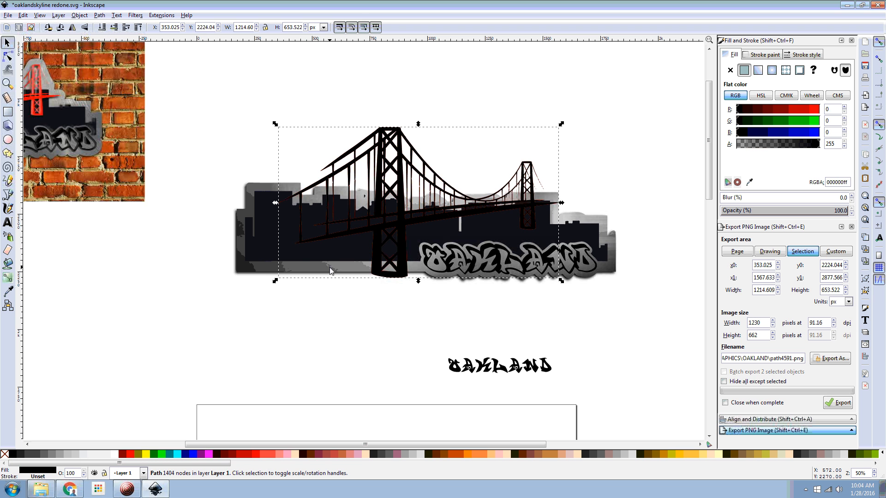
click(373, 231)
key(Left)
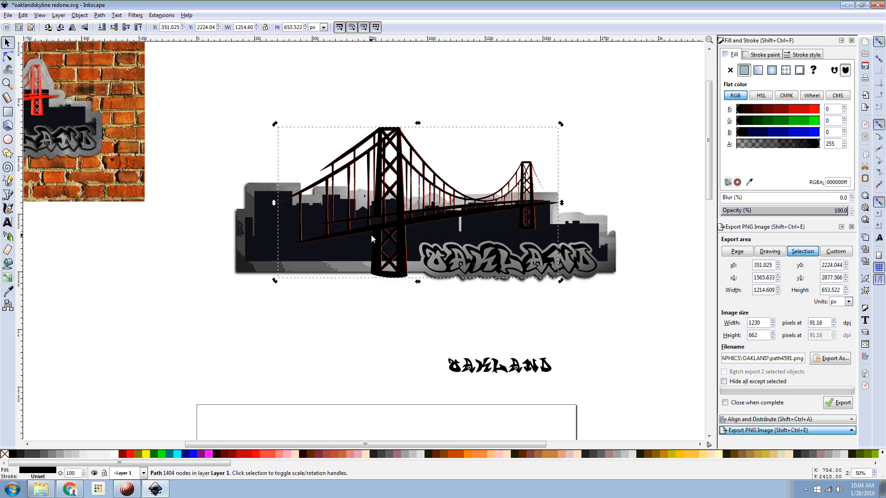
key(Down)
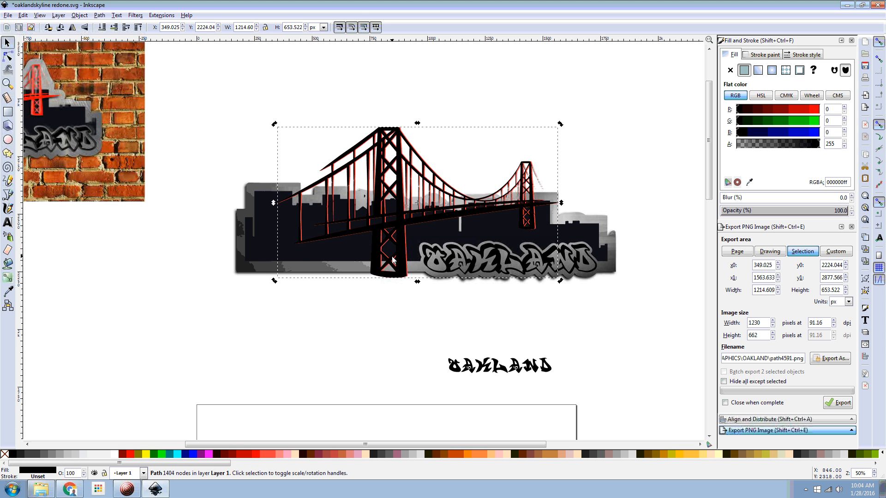
key(Left)
key(Down)
Step: Set the black bridge copy's blur to 1.0% and lower it behind the red bridge
click(851, 195)
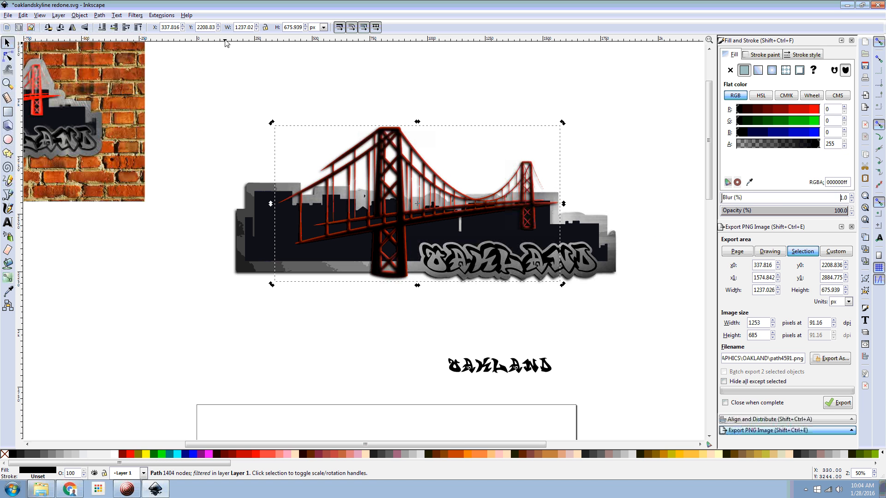
click(114, 28)
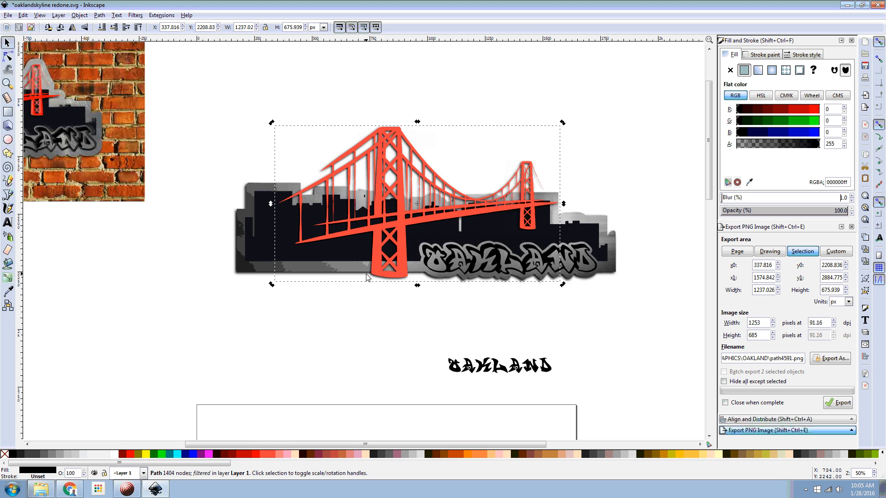
scroll(371, 275, up, 2)
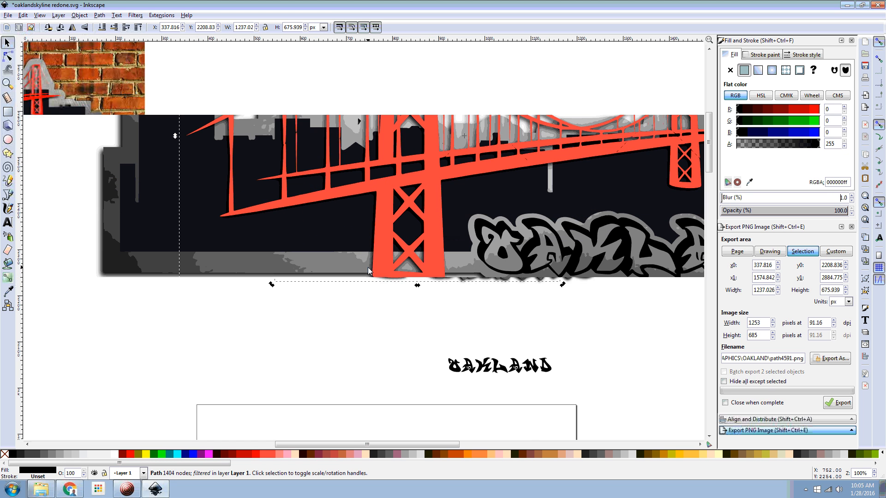
scroll(371, 260, down, 2)
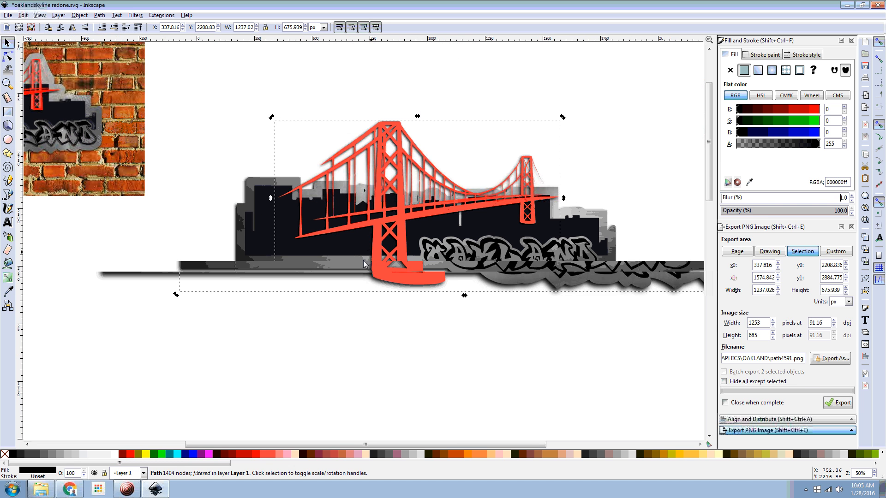
Step: Duplicate the dark skyline shape and offset the copy 4 px left and 4 px down
ctrl+click(280, 248)
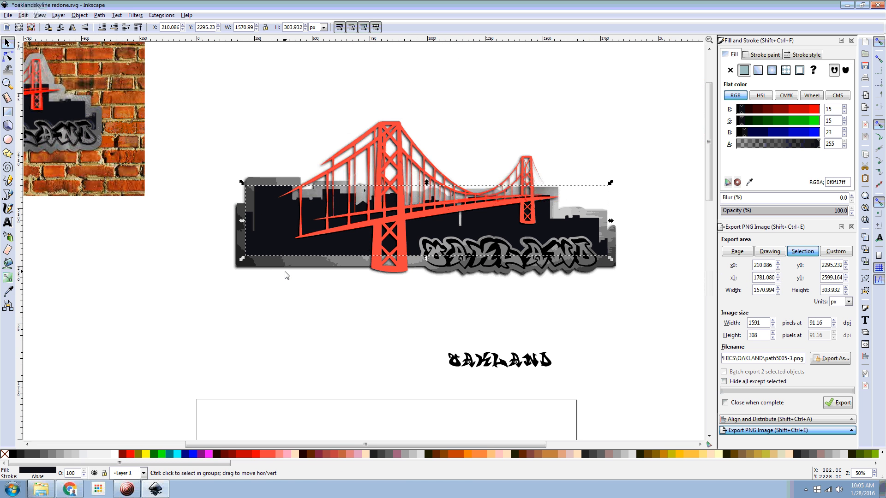
key(Page_Up)
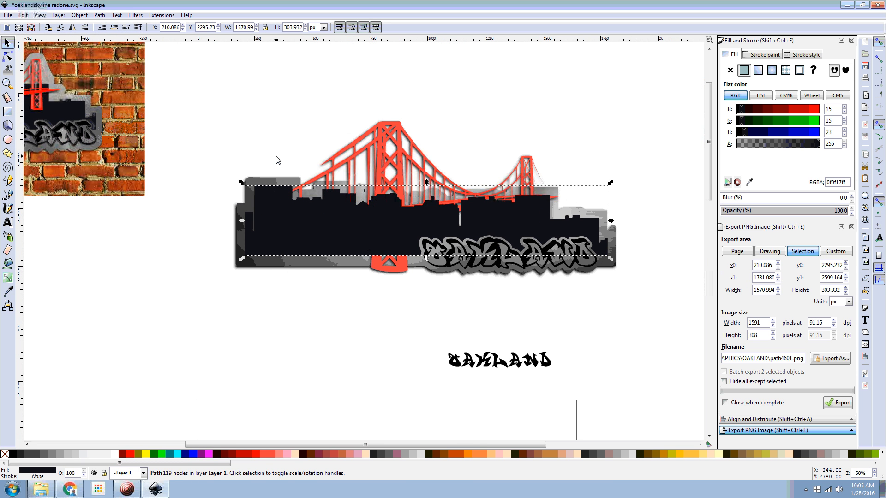
key(Left)
key(Left)
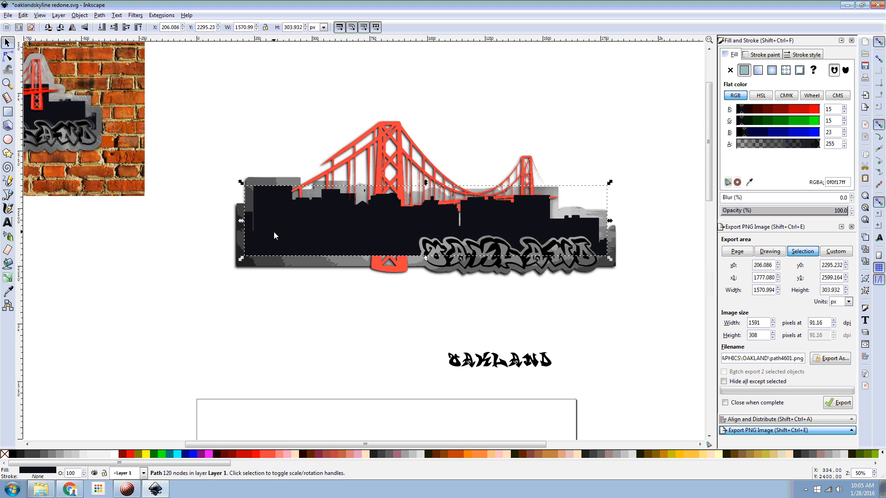
key(Down)
key(Down)
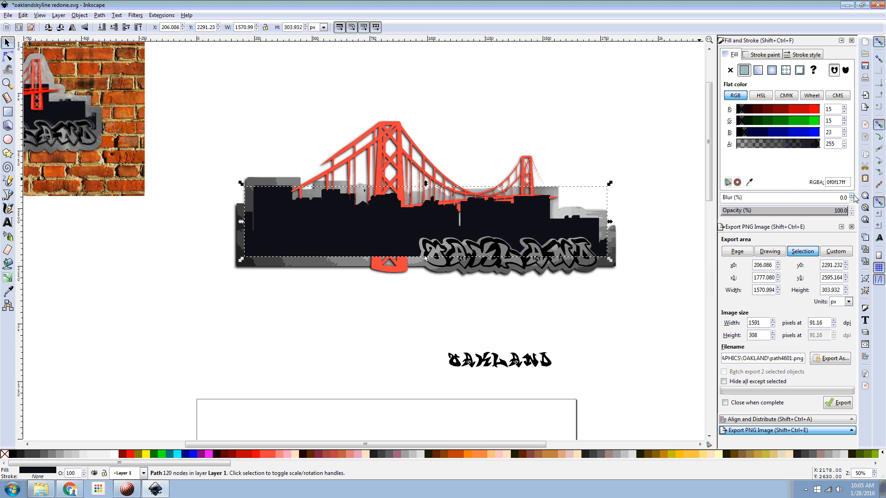
Step: Blur the skyline copy by 1.0% and lower it behind the bridge and the original skyline
click(852, 195)
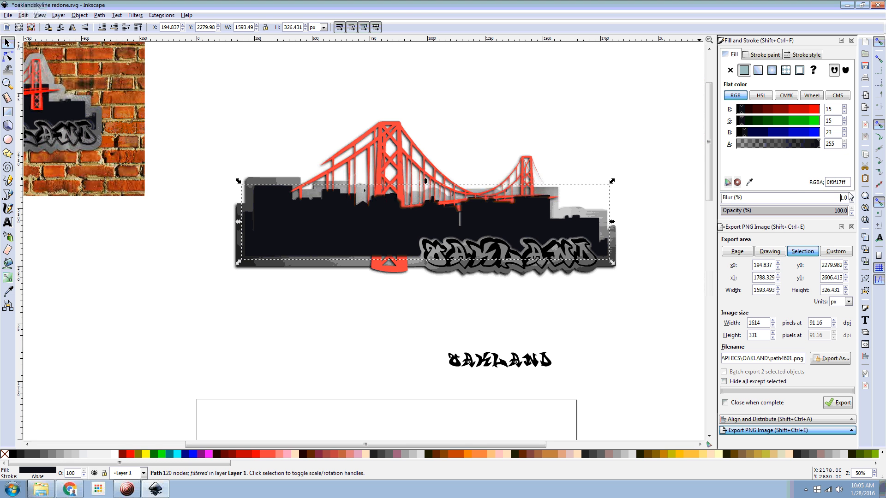
click(113, 27)
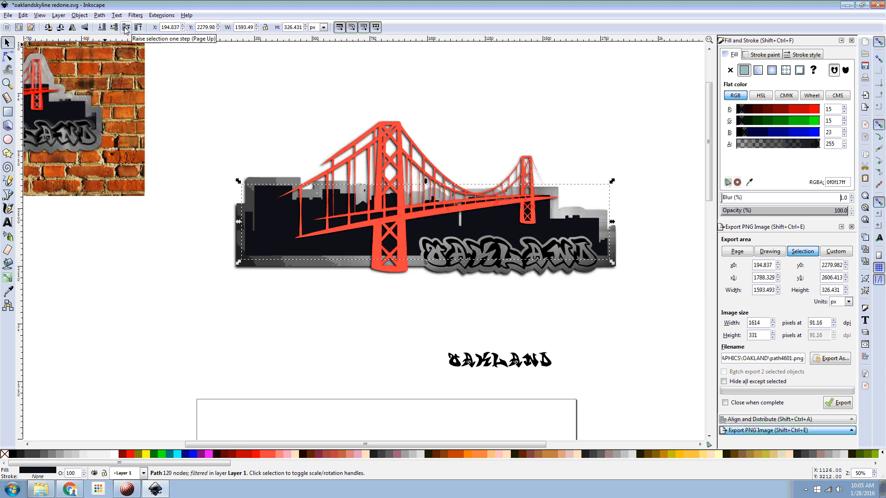
click(312, 302)
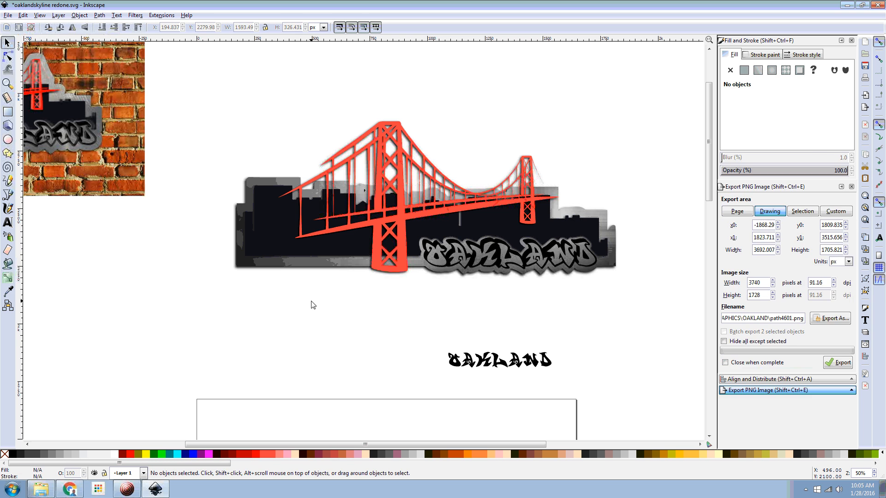
Step: Duplicate the black OAKLAND lettering on the logo, offset the copy 4 px left and 4 px down, and blur it 1.0%
click(439, 266)
key(ctrl+d)
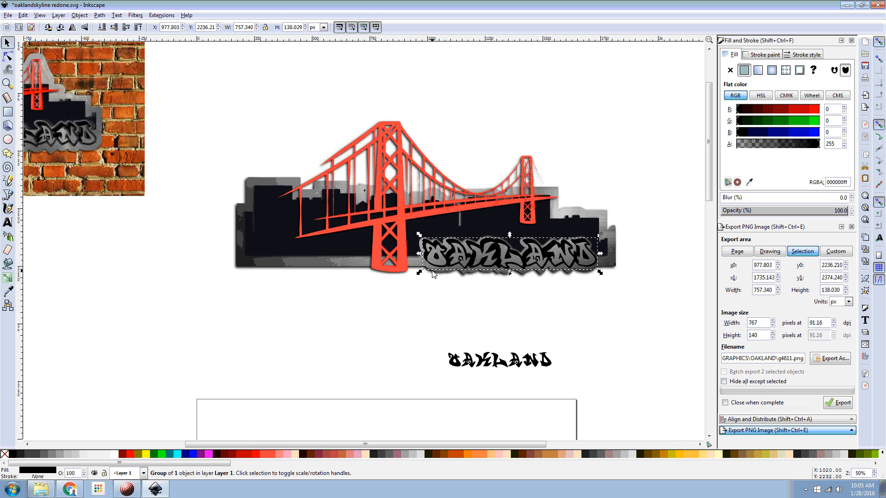
key(Left)
key(Left)
key(Down)
key(Down)
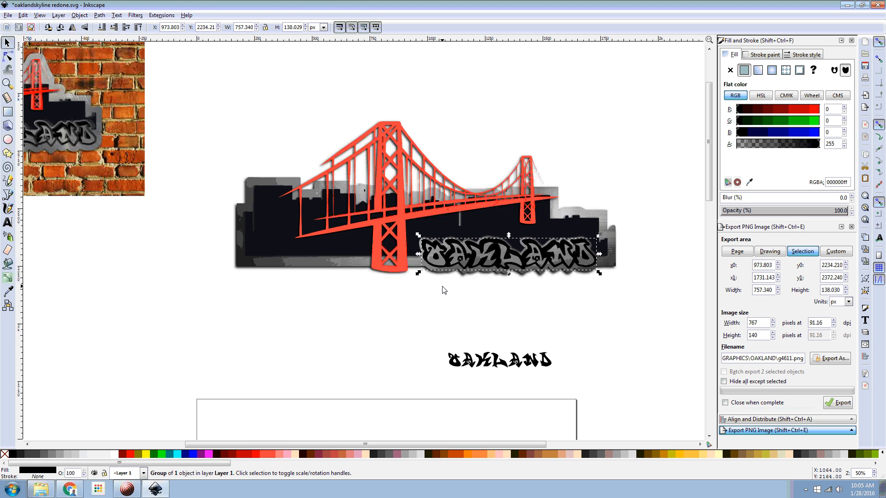
click(852, 198)
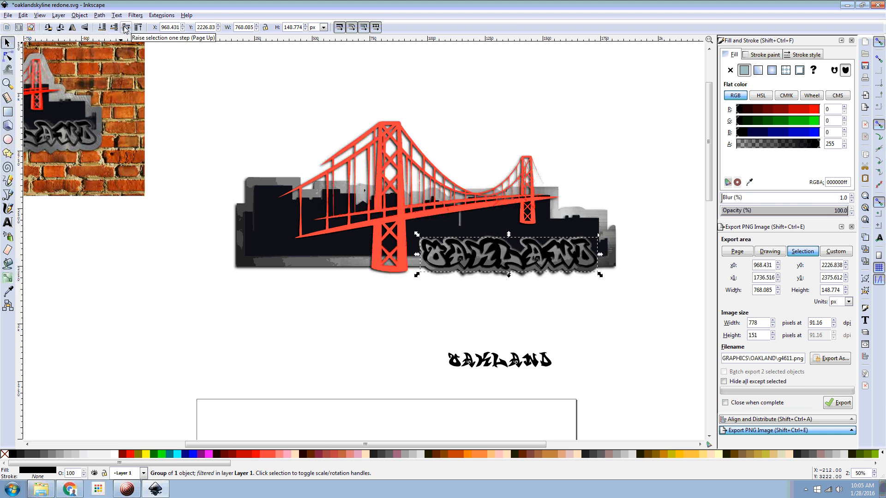
click(468, 296)
Step: Duplicate the dark skyline shape and place the copy in the empty area below the brick-wall reference image
scroll(509, 276, left, 4)
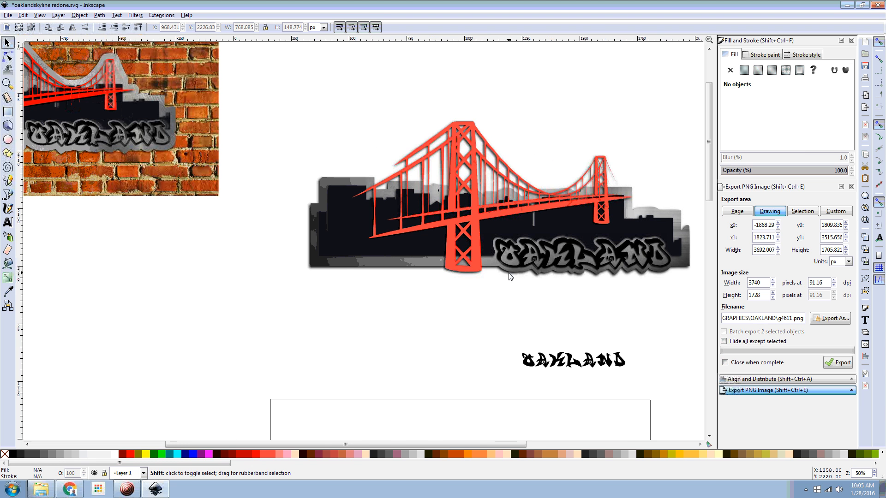
scroll(506, 279, right, 4)
scroll(336, 279, down, 1)
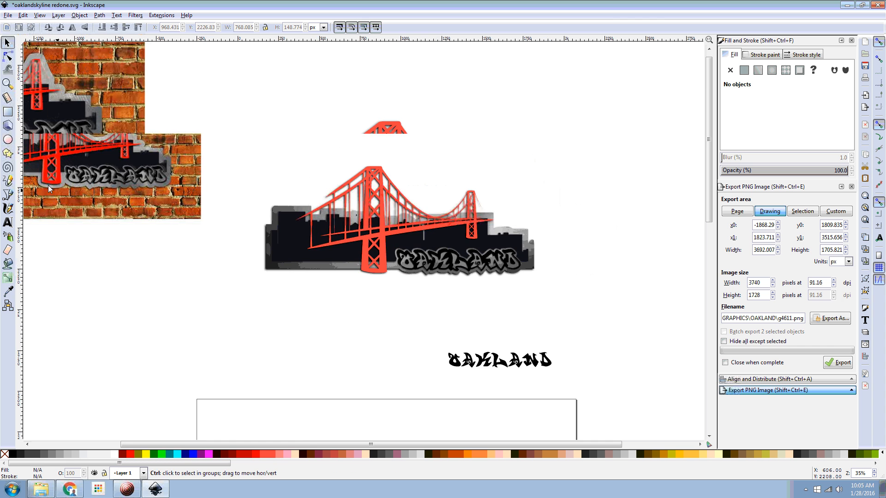
scroll(97, 187, left, 4)
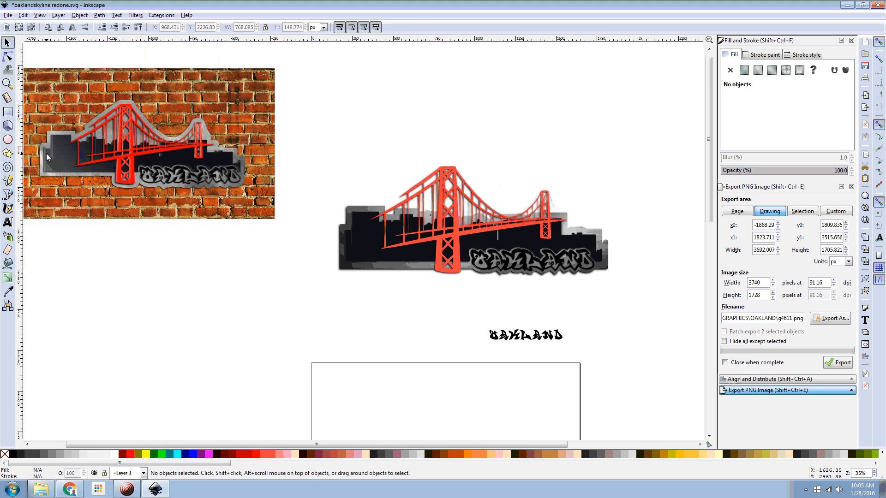
scroll(254, 277, right, 4)
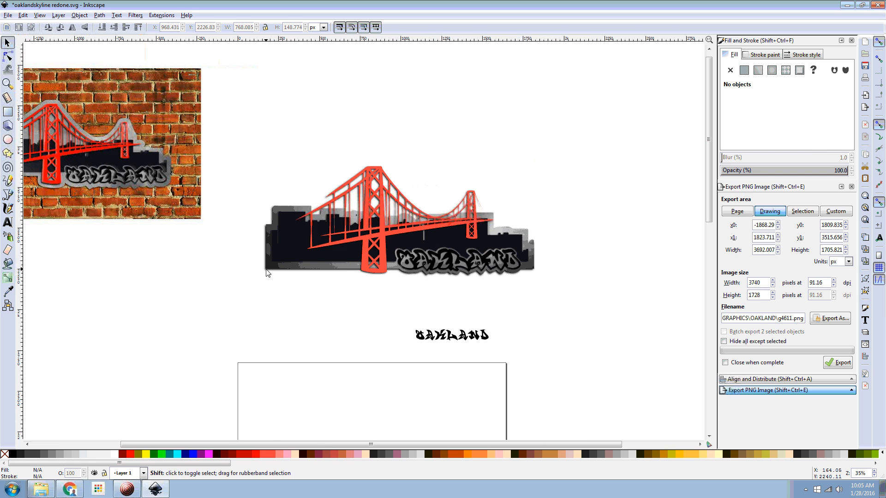
click(295, 247)
key(ctrl)
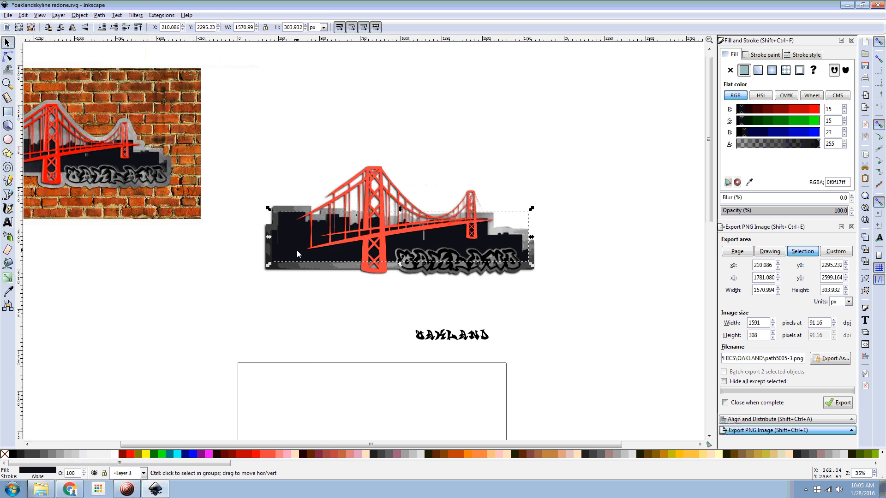
drag(297, 250, 106, 333)
Step: Duplicate the separated skyline silhouette and shift the new copy 4 px to the right
key(ctrl+d)
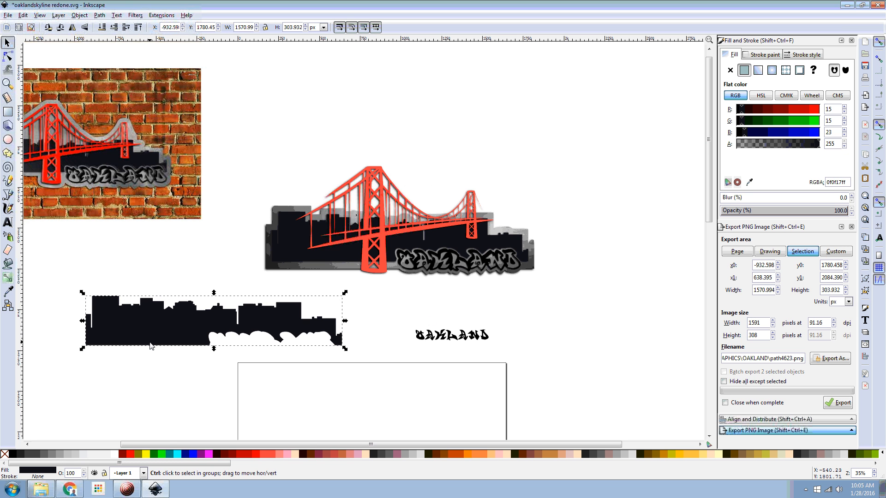
key(Right)
key(Right)
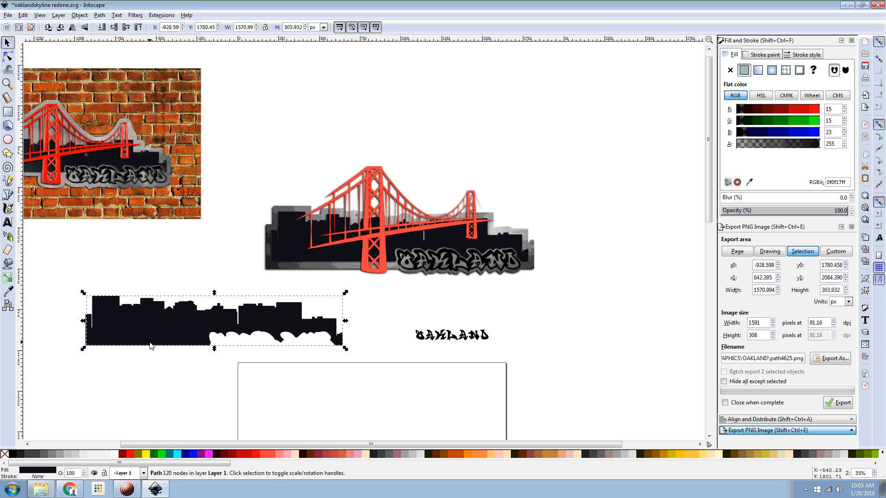
Step: Subtract one offset skyline copy from the other with Difference and place the resulting edge slivers over the logo's skyline
drag(72, 276, 359, 371)
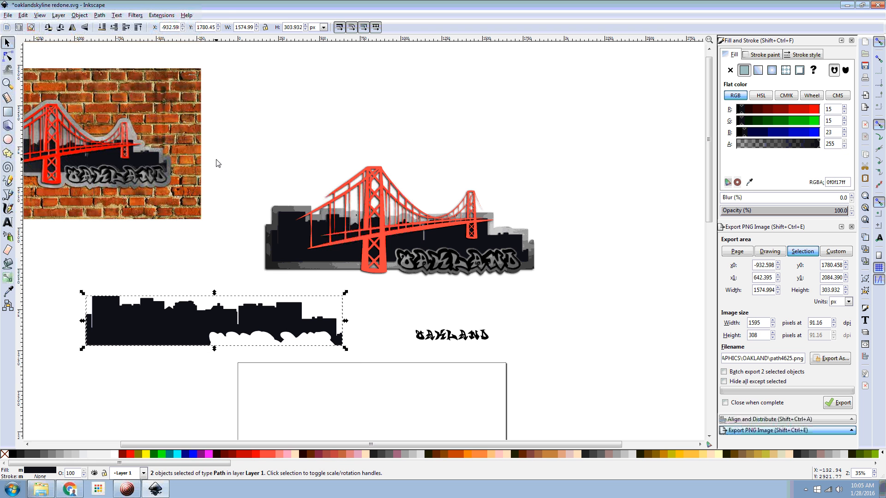
click(100, 16)
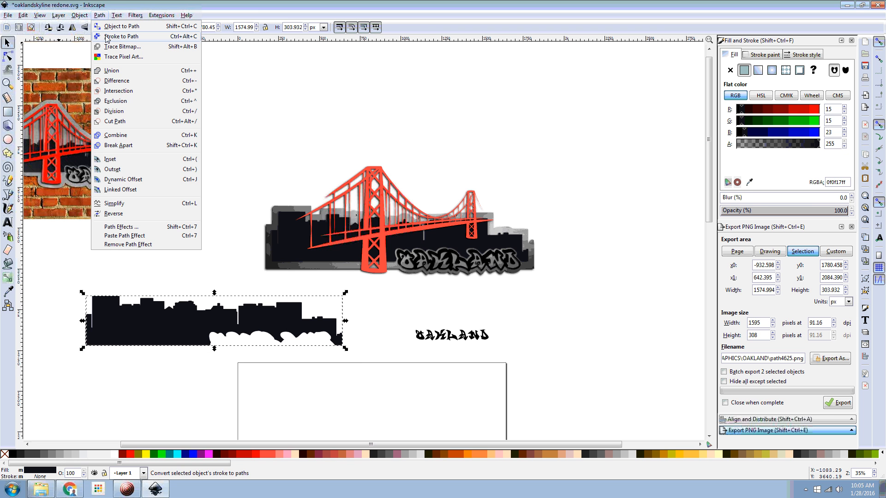
click(115, 80)
drag(114, 316, 284, 235)
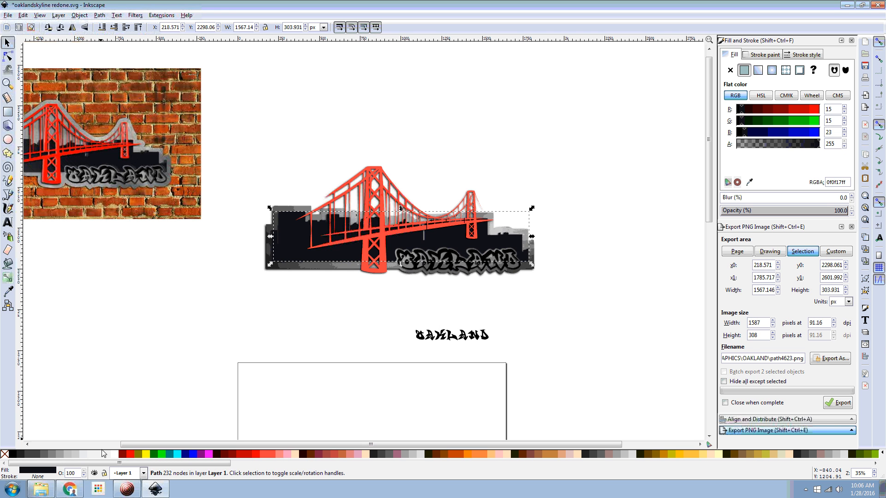
Step: Fill the edge slivers with white and align them with the building edges of the logo's skyline
click(114, 454)
ctrl+scroll(285, 250, up, 2)
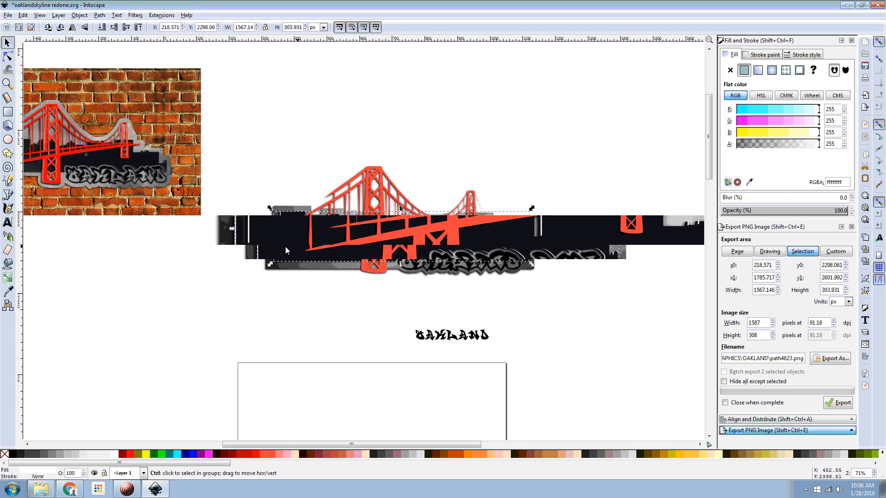
drag(249, 239, 247, 240)
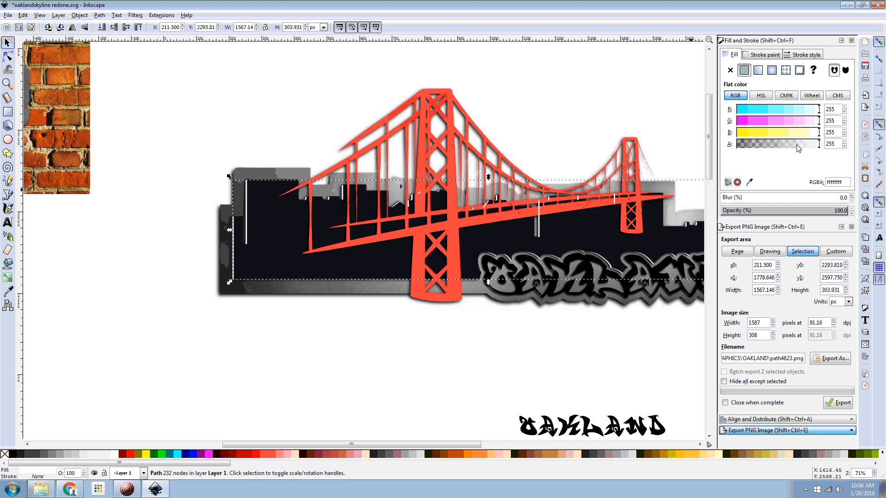
Step: Blur the white edge slivers by 1.0% and reduce their fill alpha to 134
click(851, 198)
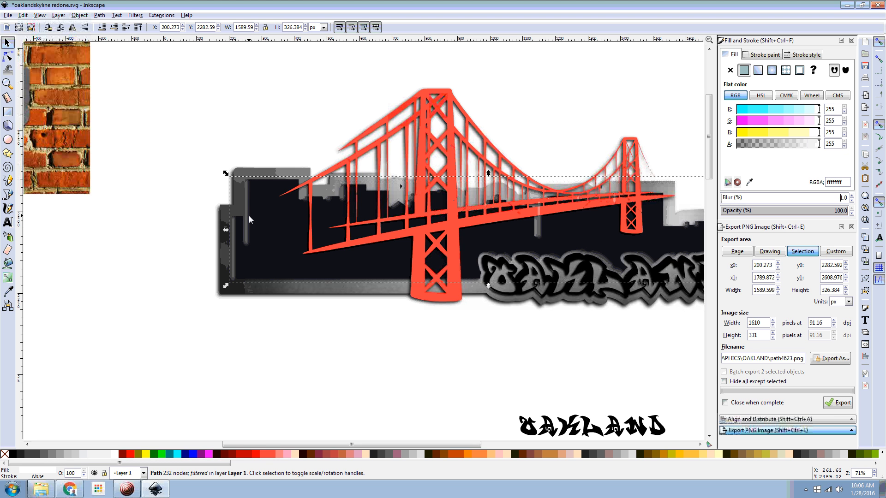
click(800, 144)
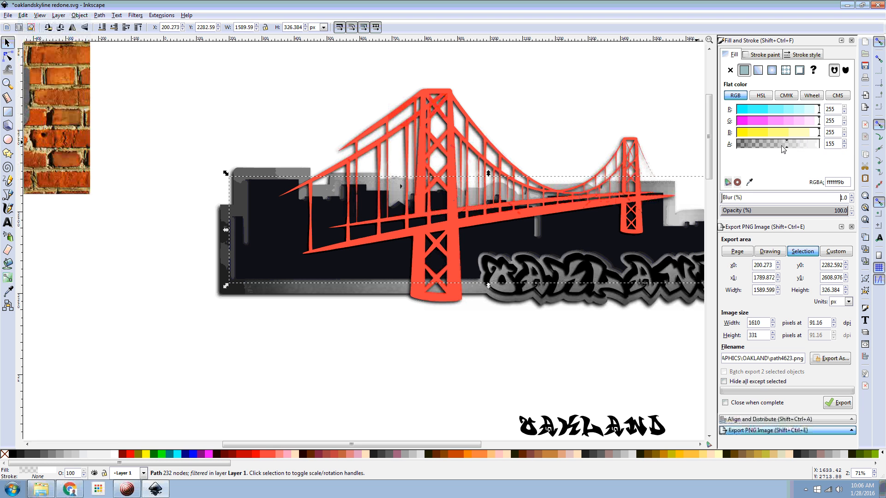
drag(792, 145, 780, 145)
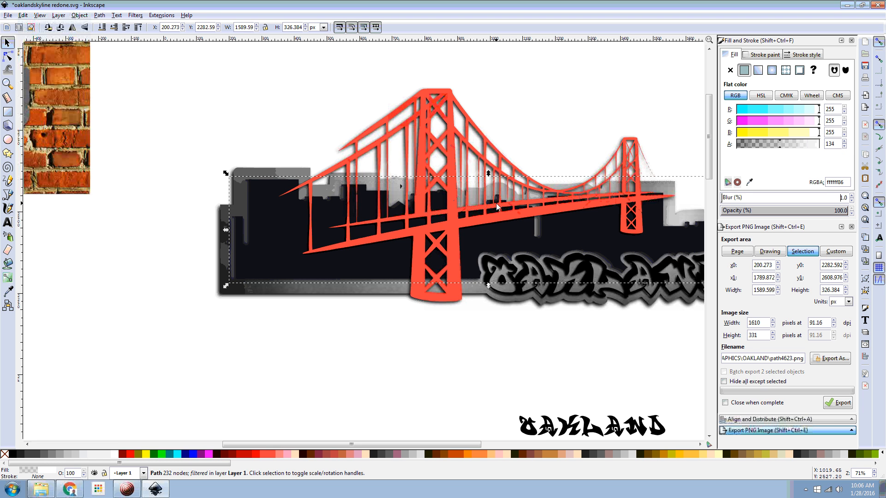
Step: Nudge the blurred white edge highlight 4 px right and 2 px up, and deselect it
click(248, 238)
key(Right)
key(Up)
key(Up)
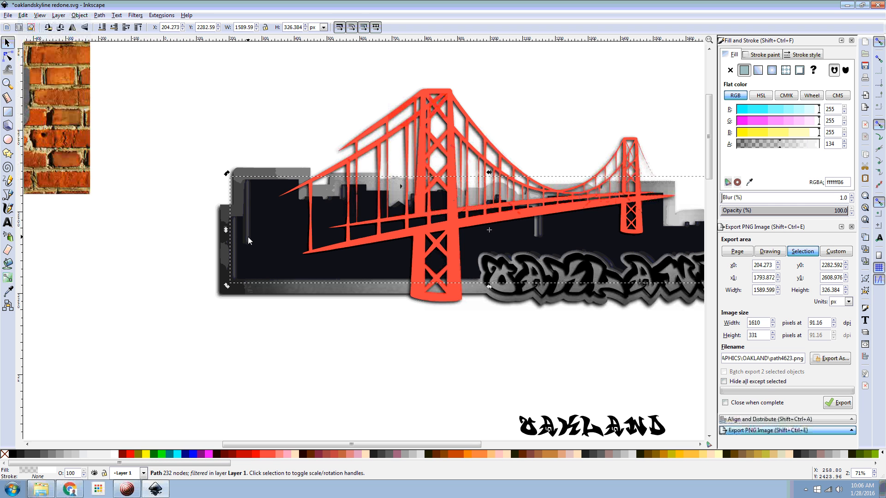
key(Down)
key(Right)
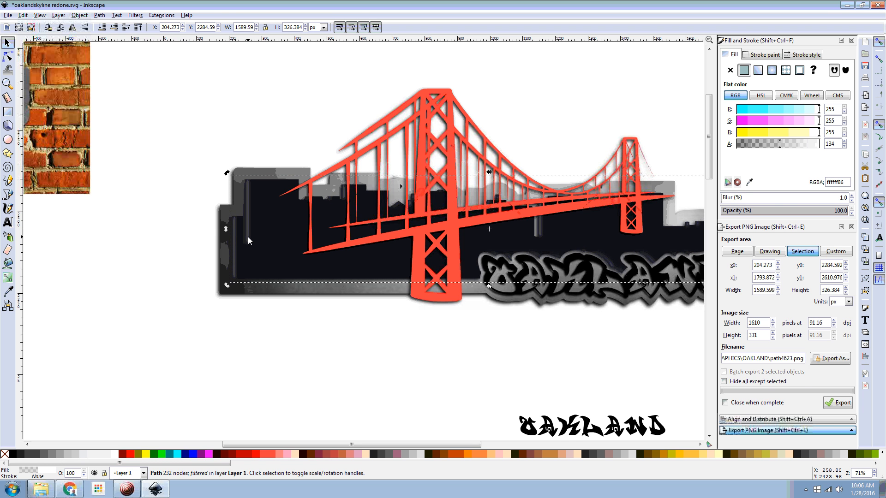
key(Escape)
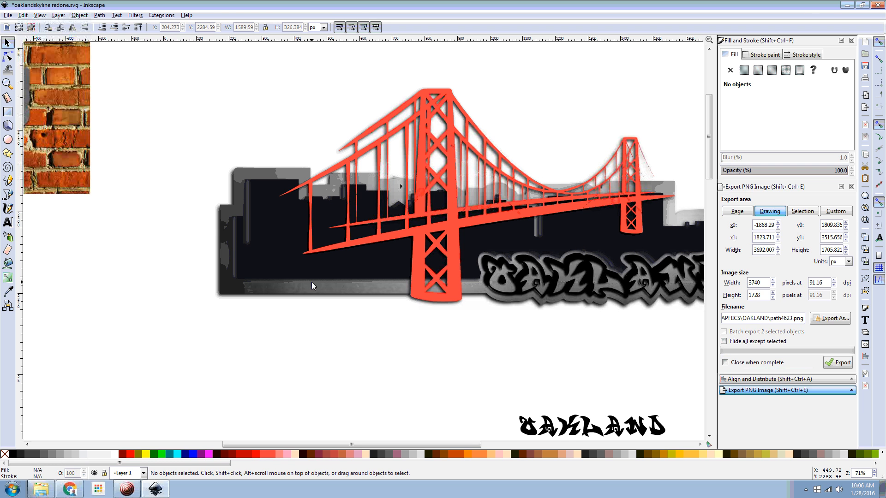
Step: Duplicate the dark skyline shape in place on the logo and give the copy a radial gradient fill
ctrl+scroll(359, 281, down, 1)
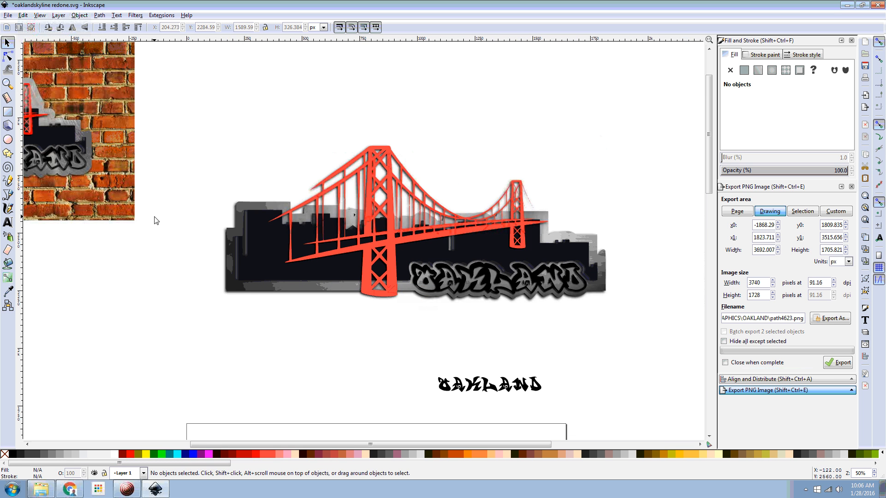
scroll(229, 271, left, 10)
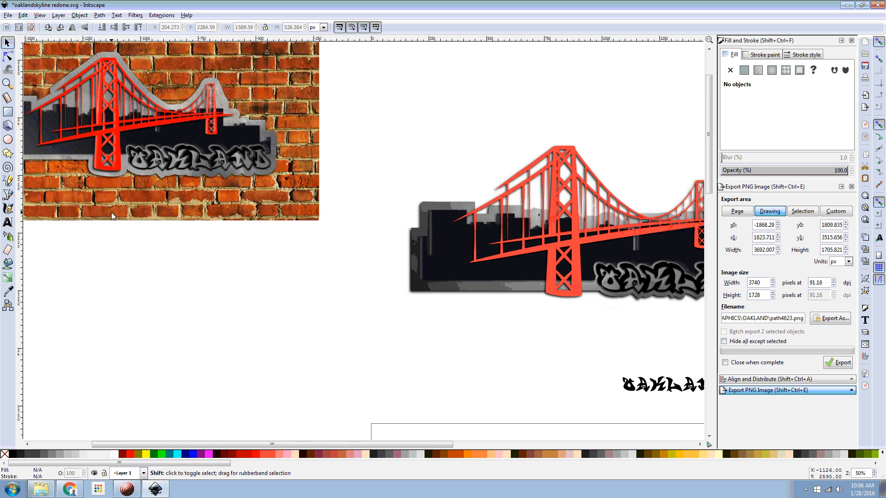
scroll(112, 213, left, 4)
scroll(361, 256, right, 12)
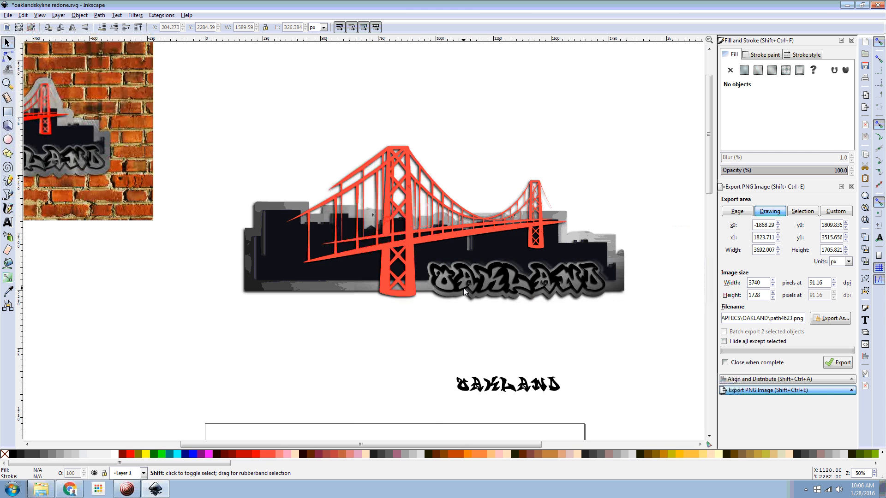
drag(308, 284, 247, 345)
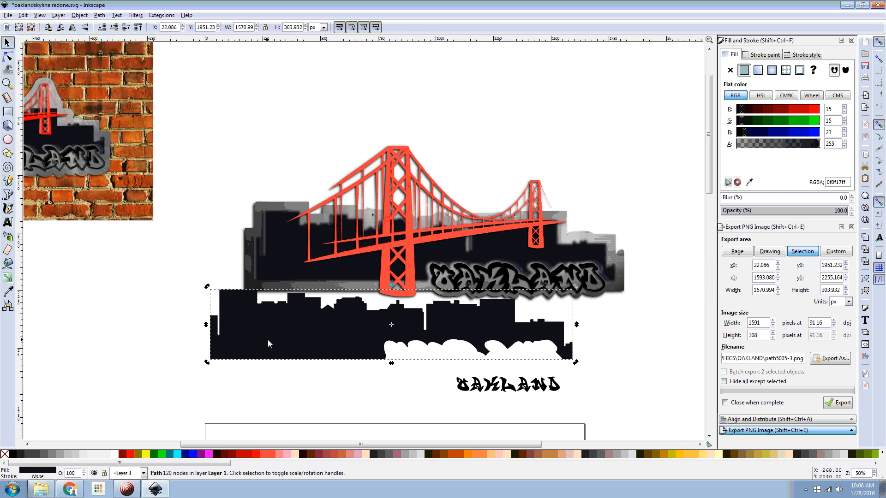
key(ctrl+z)
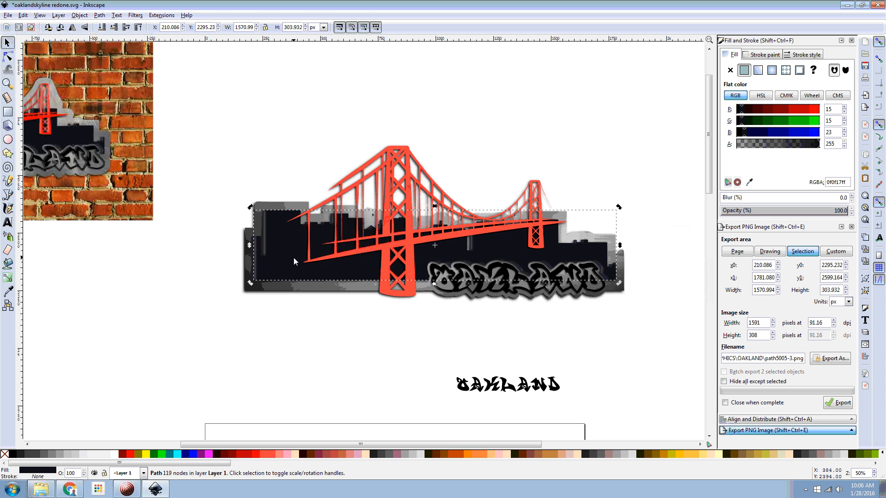
key(ctrl+d)
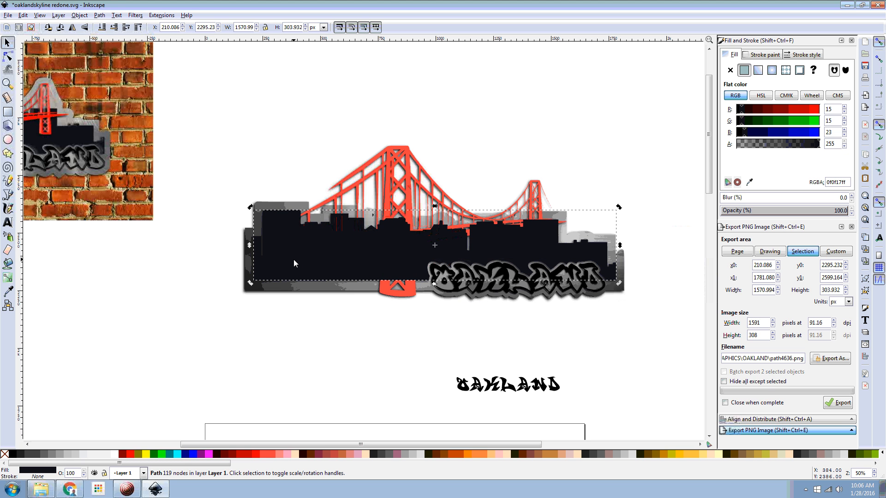
click(771, 70)
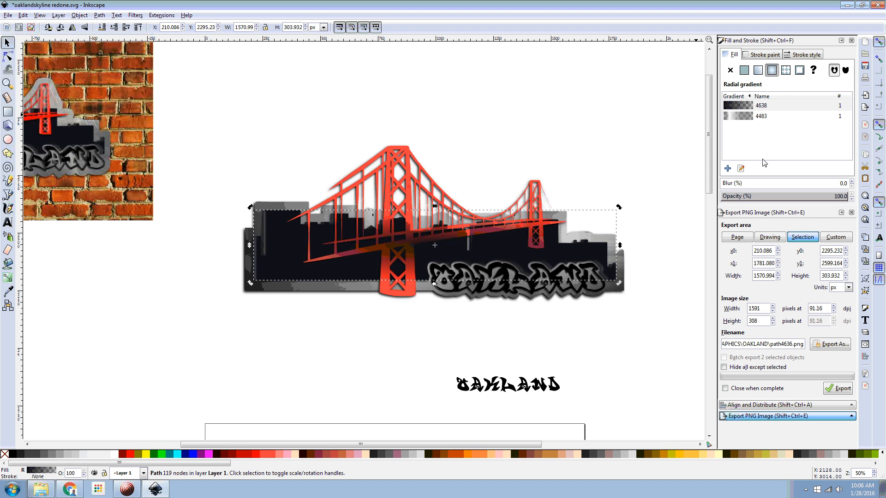
Step: Shift the radial gradient's centre into the left half of the skyline and color its centre stop white
click(8, 277)
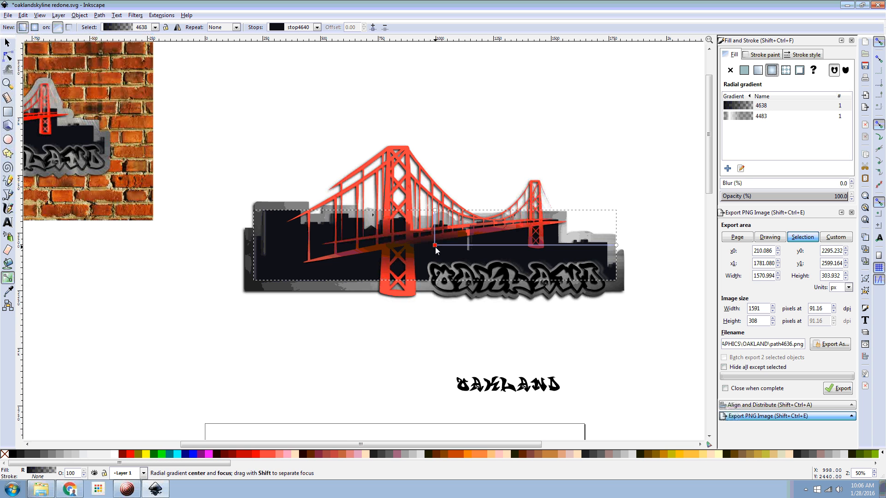
drag(425, 249, 326, 250)
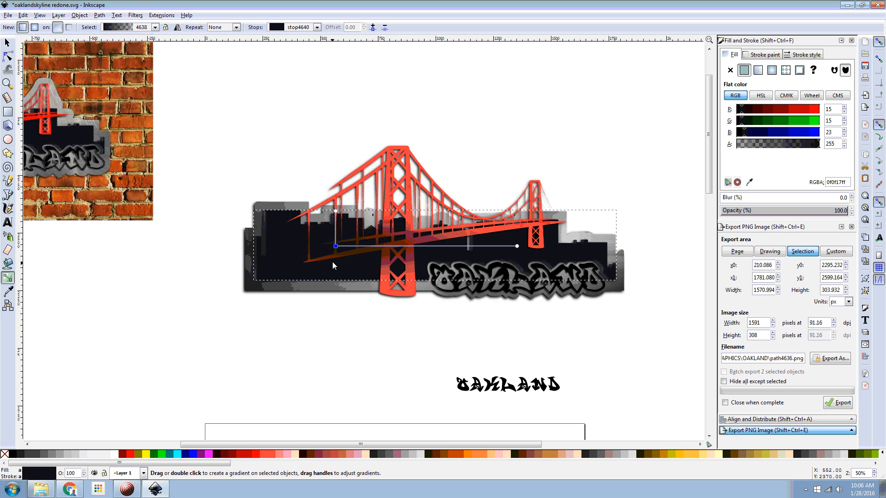
click(129, 454)
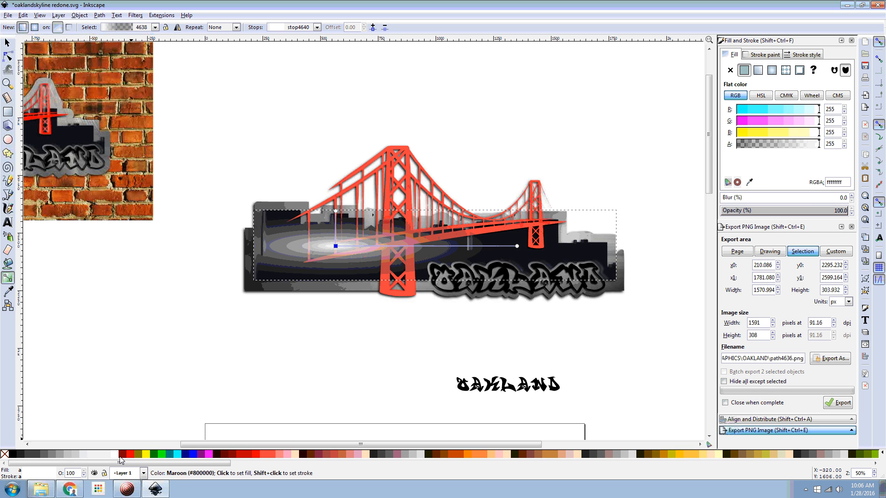
click(142, 456)
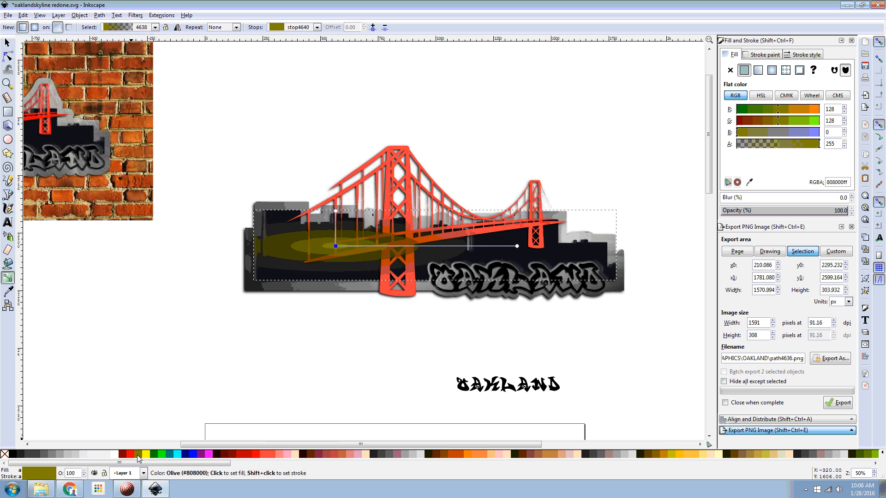
click(115, 456)
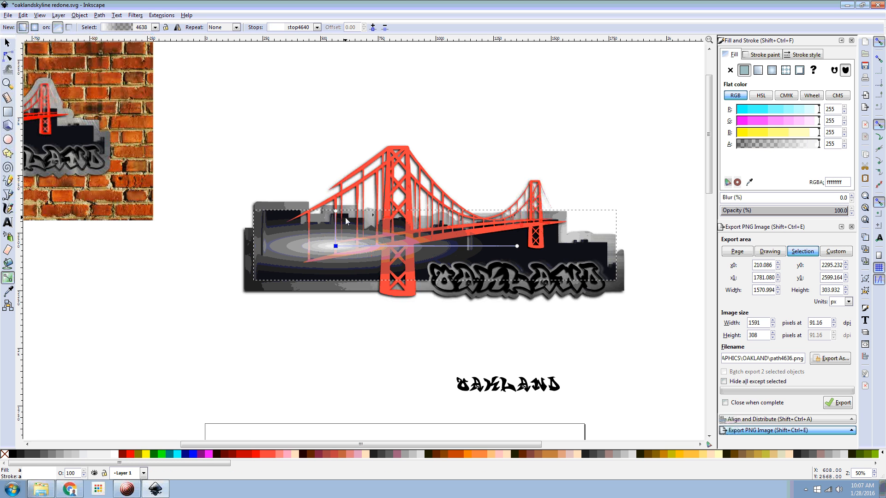
Step: Tilt the white gradient diagonally toward the lower right, widen it, and move its centre above the left part of the skyline
click(336, 211)
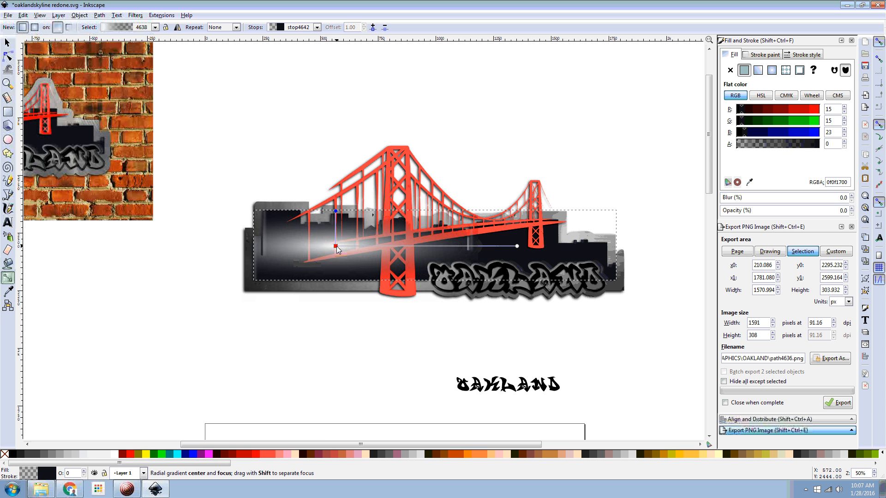
drag(336, 247, 369, 231)
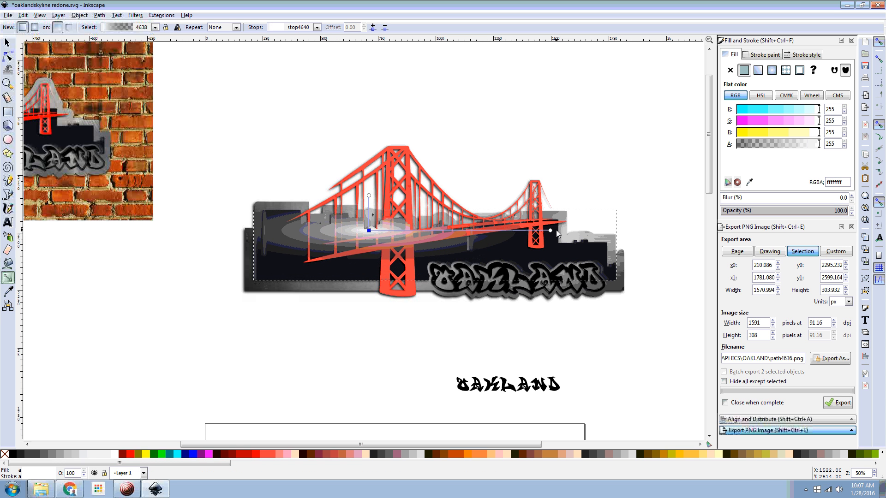
drag(549, 230, 633, 372)
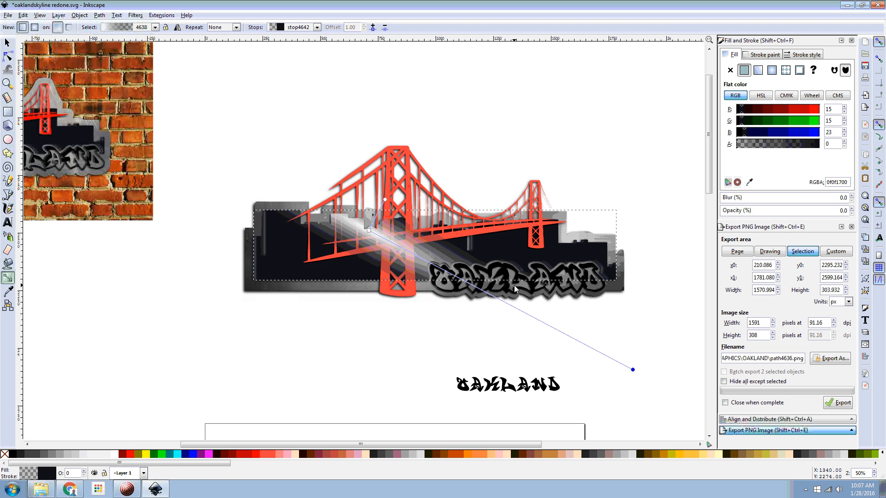
drag(385, 199, 394, 182)
drag(369, 229, 326, 198)
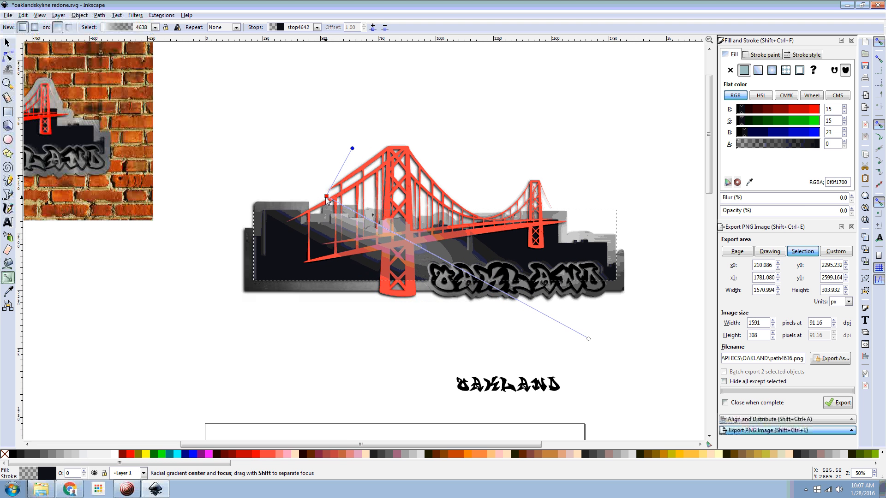
Step: Lower the white gradient skyline copy in the stacking order until it sits behind the red bridge
click(7, 43)
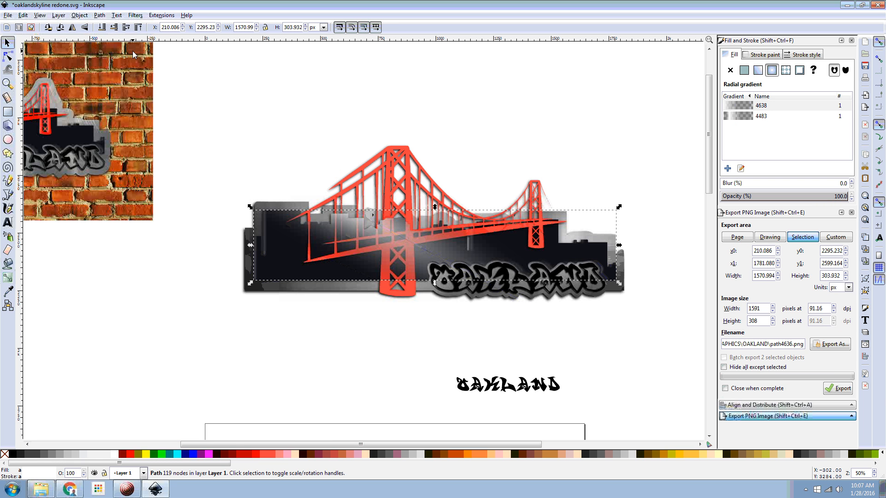
click(116, 29)
click(116, 29)
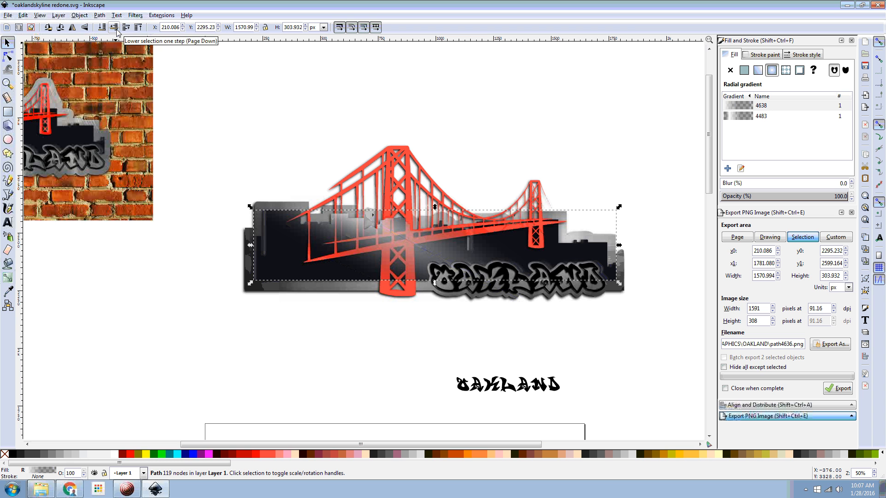
click(116, 29)
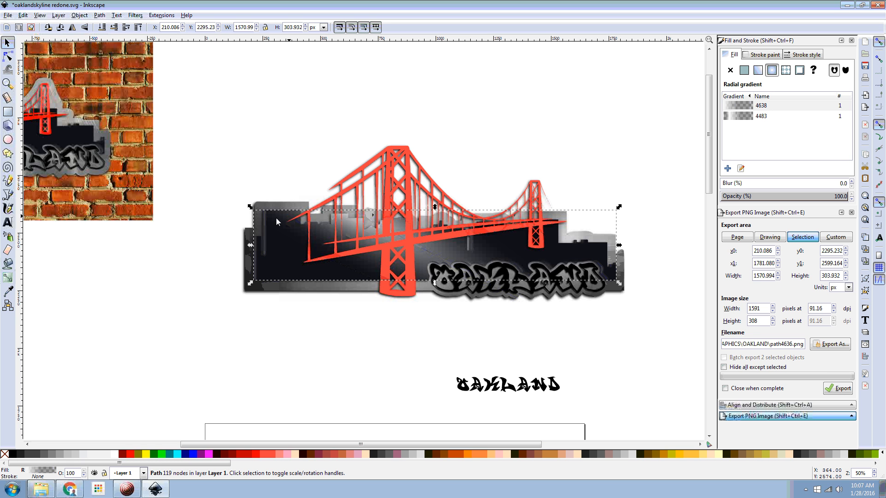
Step: Move the gradient's centre beyond the skyline's upper-left corner, extend both radii outward, and compare the shine with the brick-wall reference
click(8, 277)
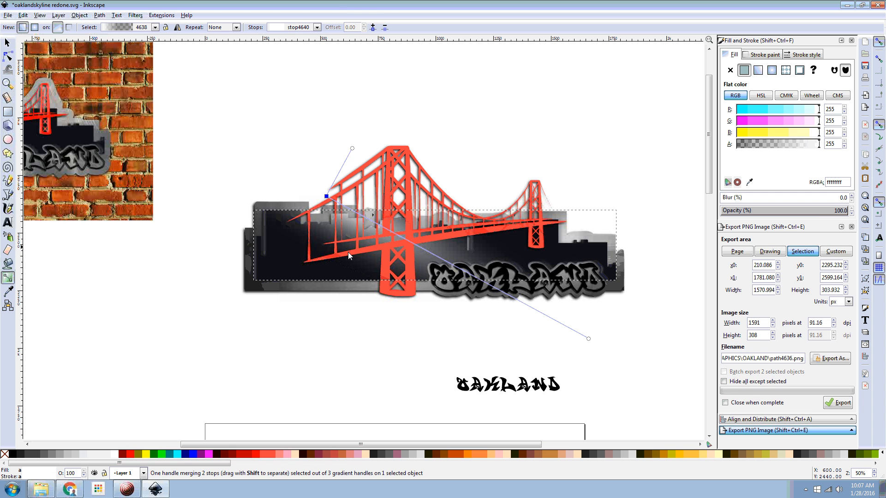
mouse_move(326, 198)
mouse_down()
mouse_move(261, 181)
mouse_move(266, 166)
mouse_move(235, 155)
mouse_move(204, 161)
mouse_move(442, 252)
mouse_move(512, 238)
mouse_move(413, 265)
mouse_move(335, 193)
mouse_move(241, 169)
mouse_up()
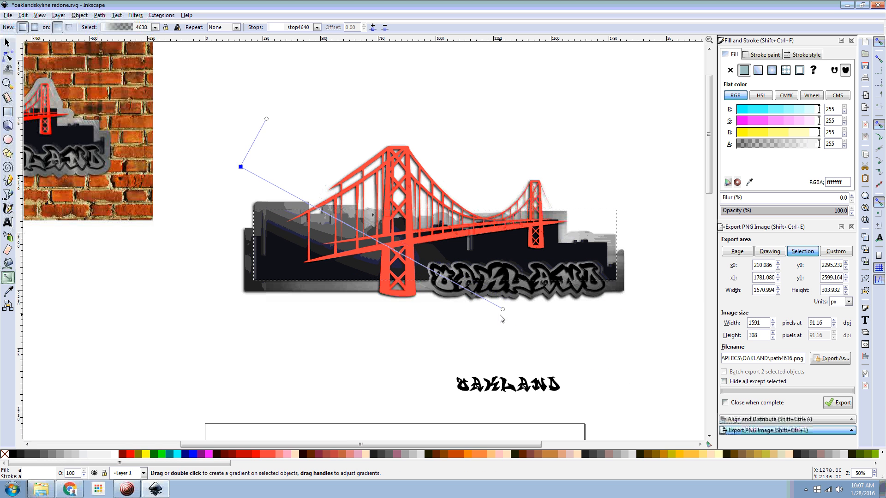
drag(502, 310, 537, 349)
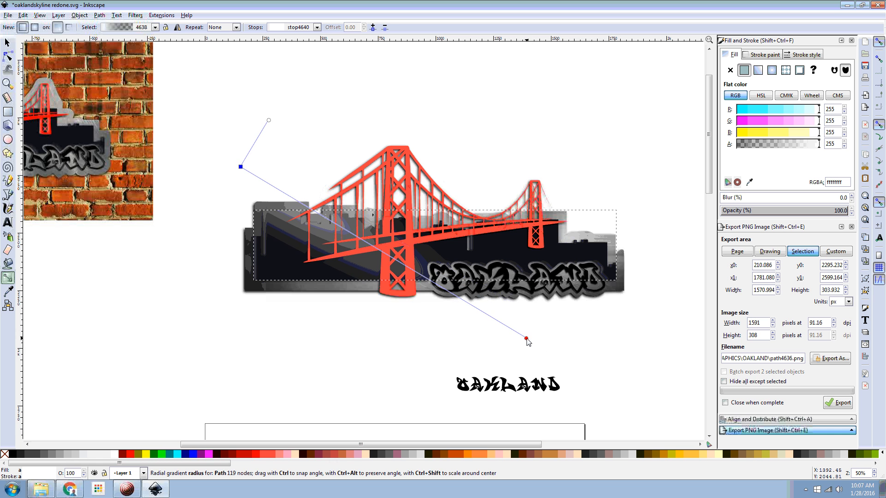
mouse_move(269, 120)
mouse_down()
mouse_move(295, 102)
mouse_move(276, 109)
mouse_up()
click(8, 43)
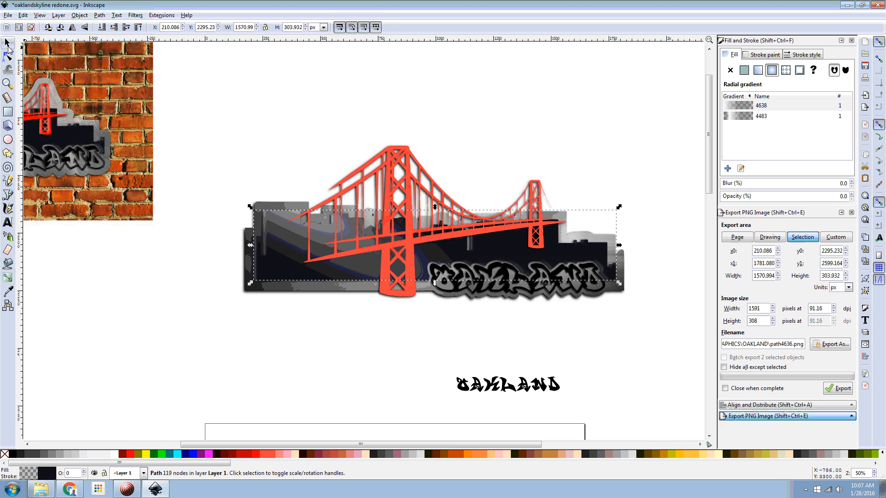
click(422, 124)
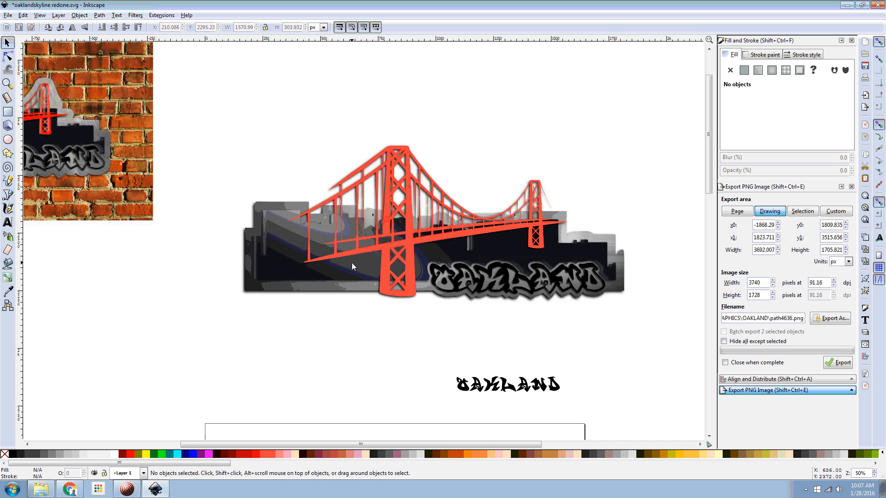
scroll(347, 261, left, 8)
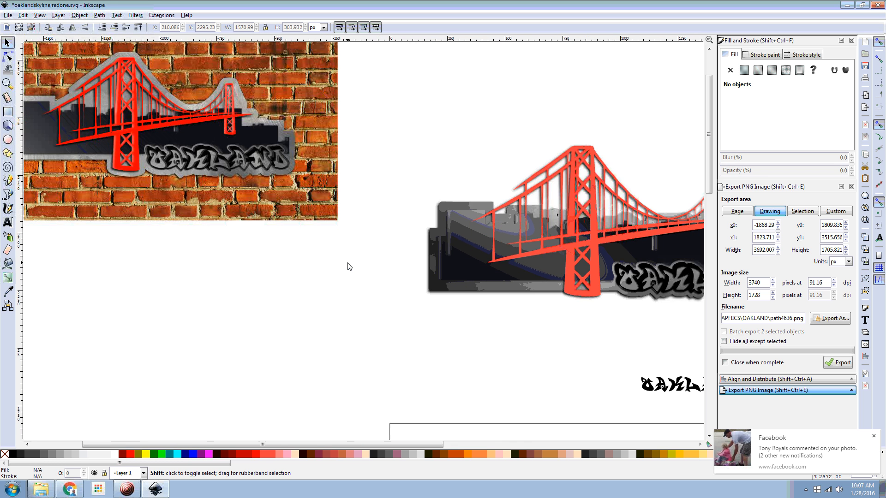
scroll(349, 266, right, 9)
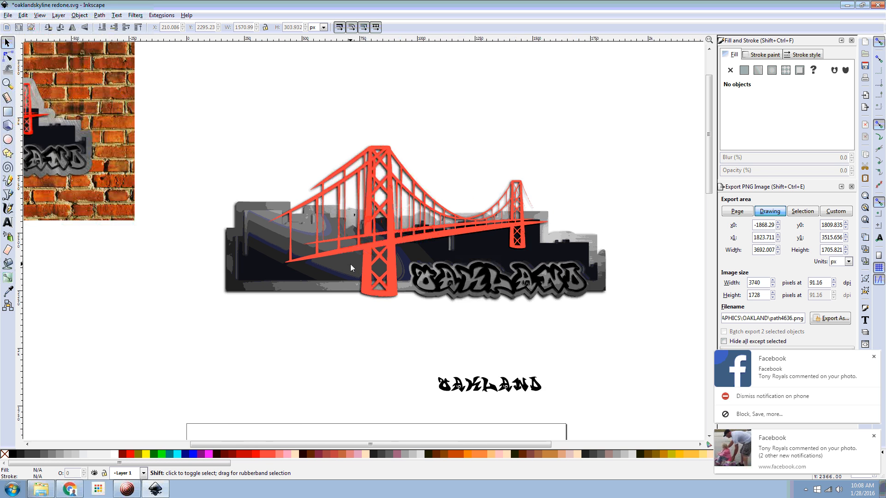